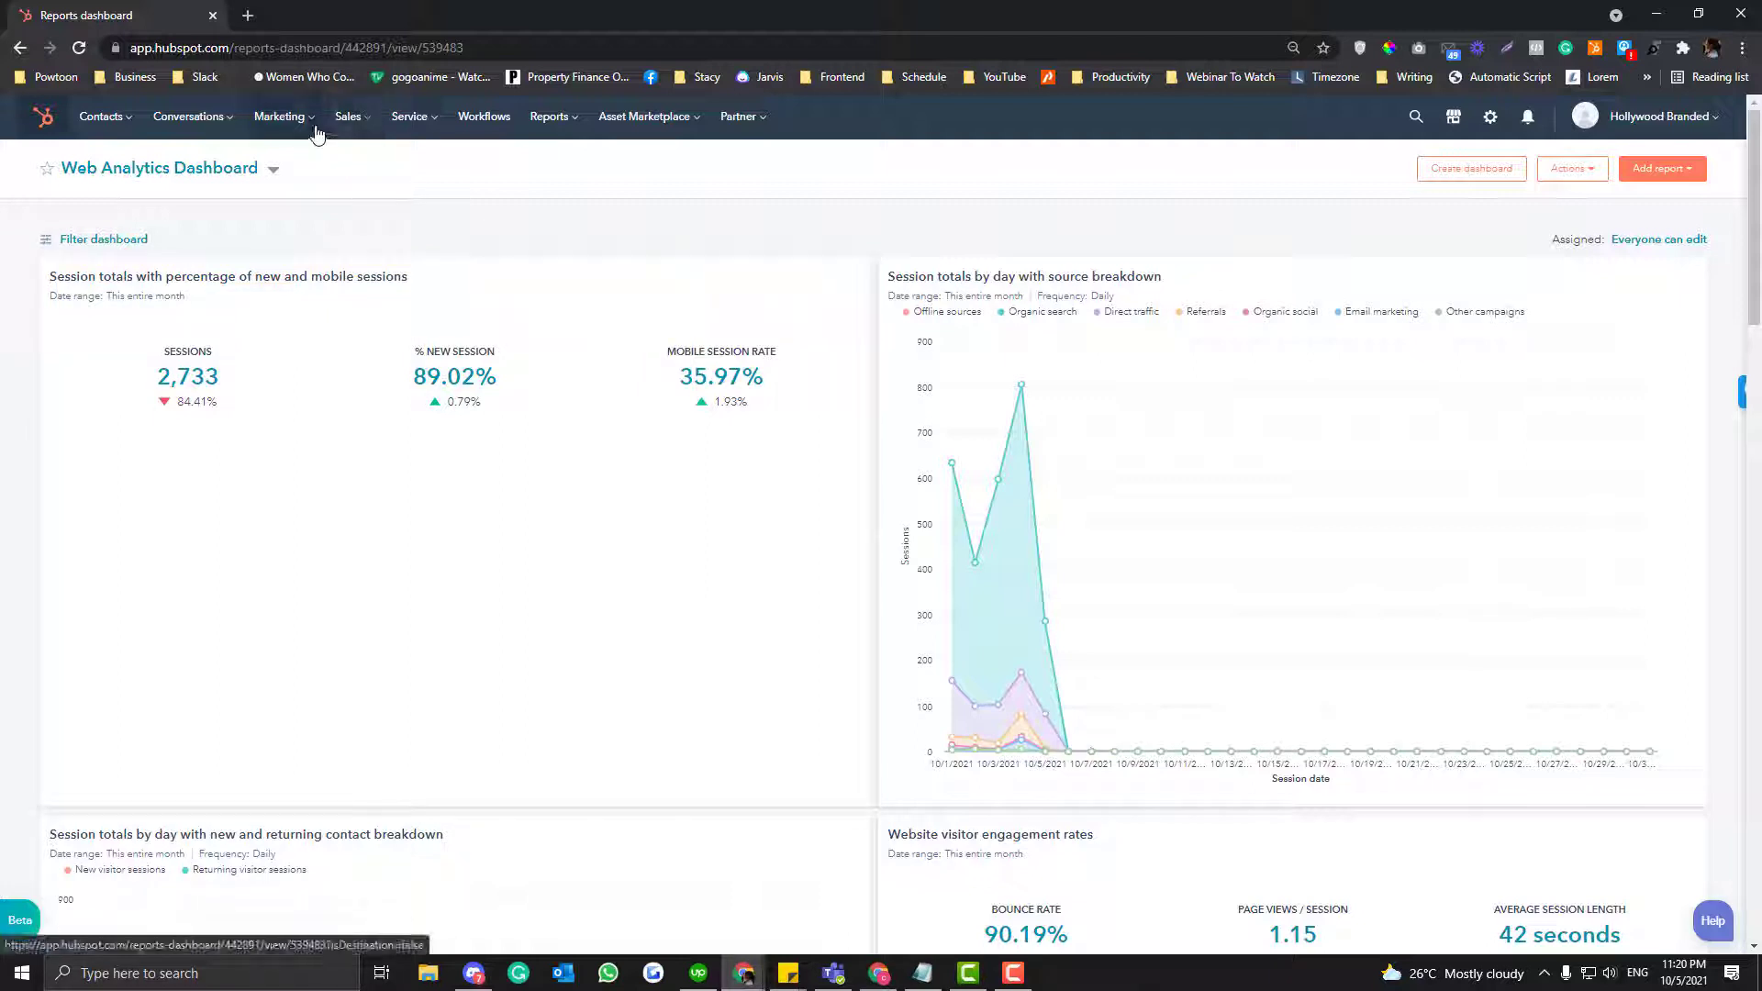
Search the website's blog posts for "Pinterest" and open "Top 9 New Features For Successful Pinterest Influencer Marketing" for editing
{"action": "left_click", "coordinate": [280, 116]}
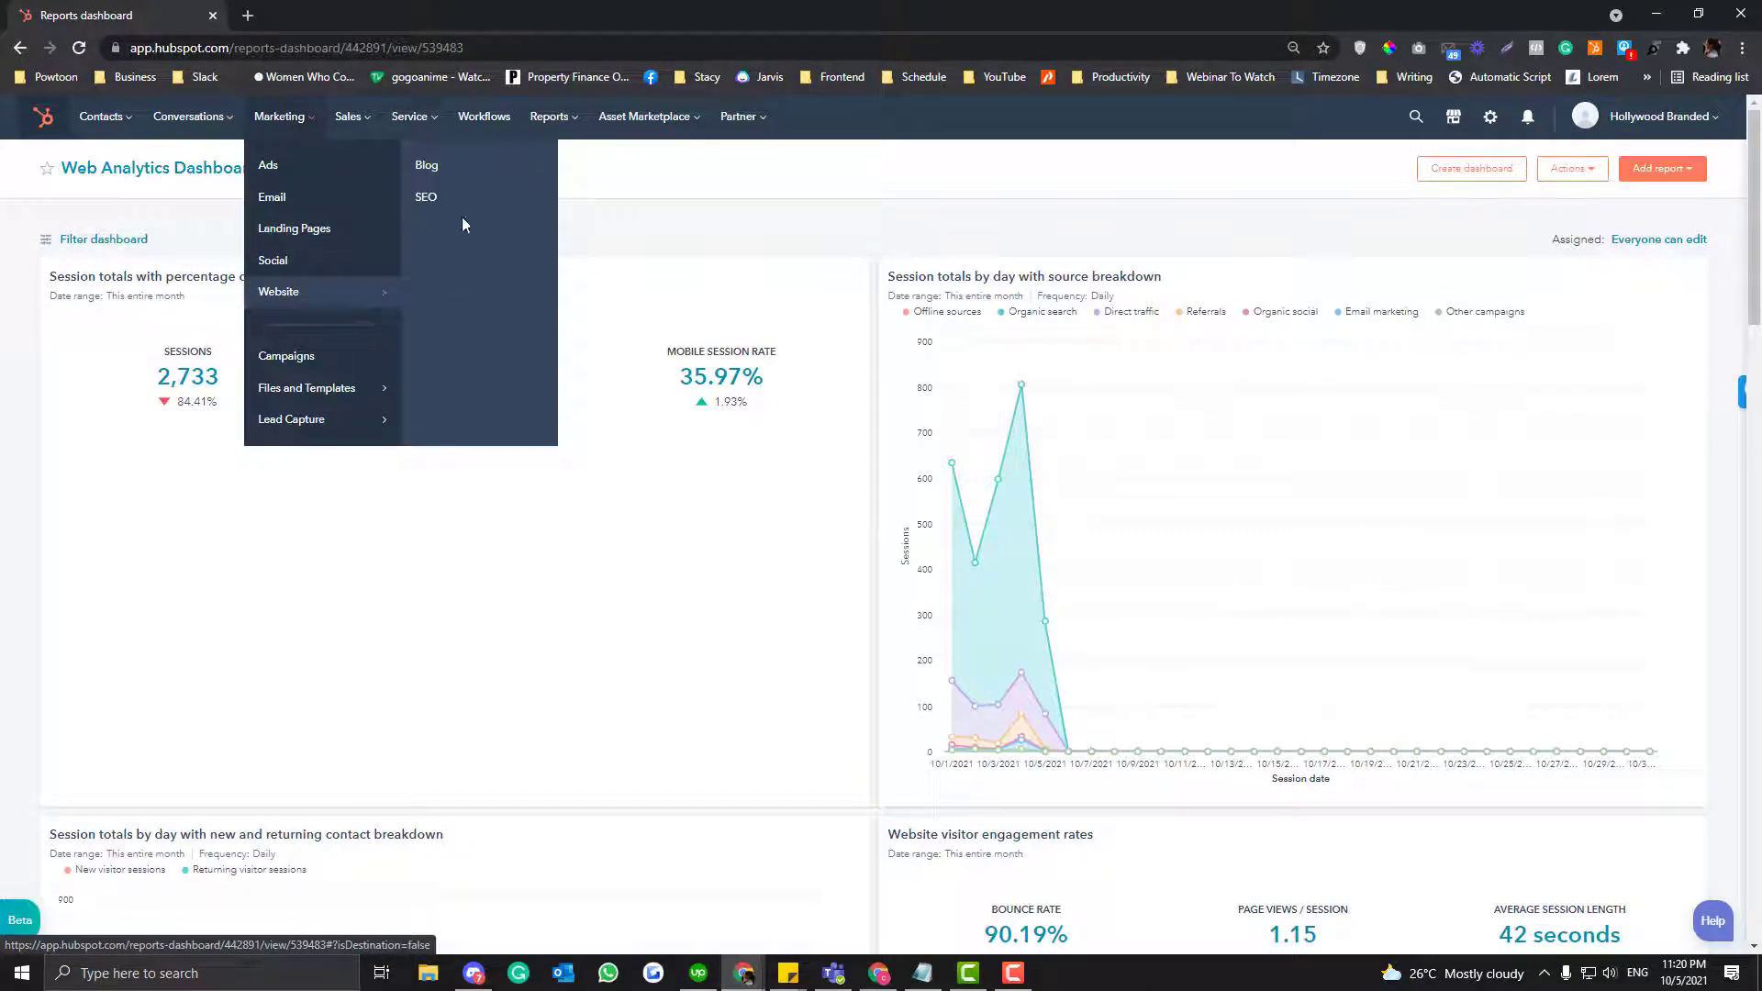
{"action": "left_click", "coordinate": [461, 174]}
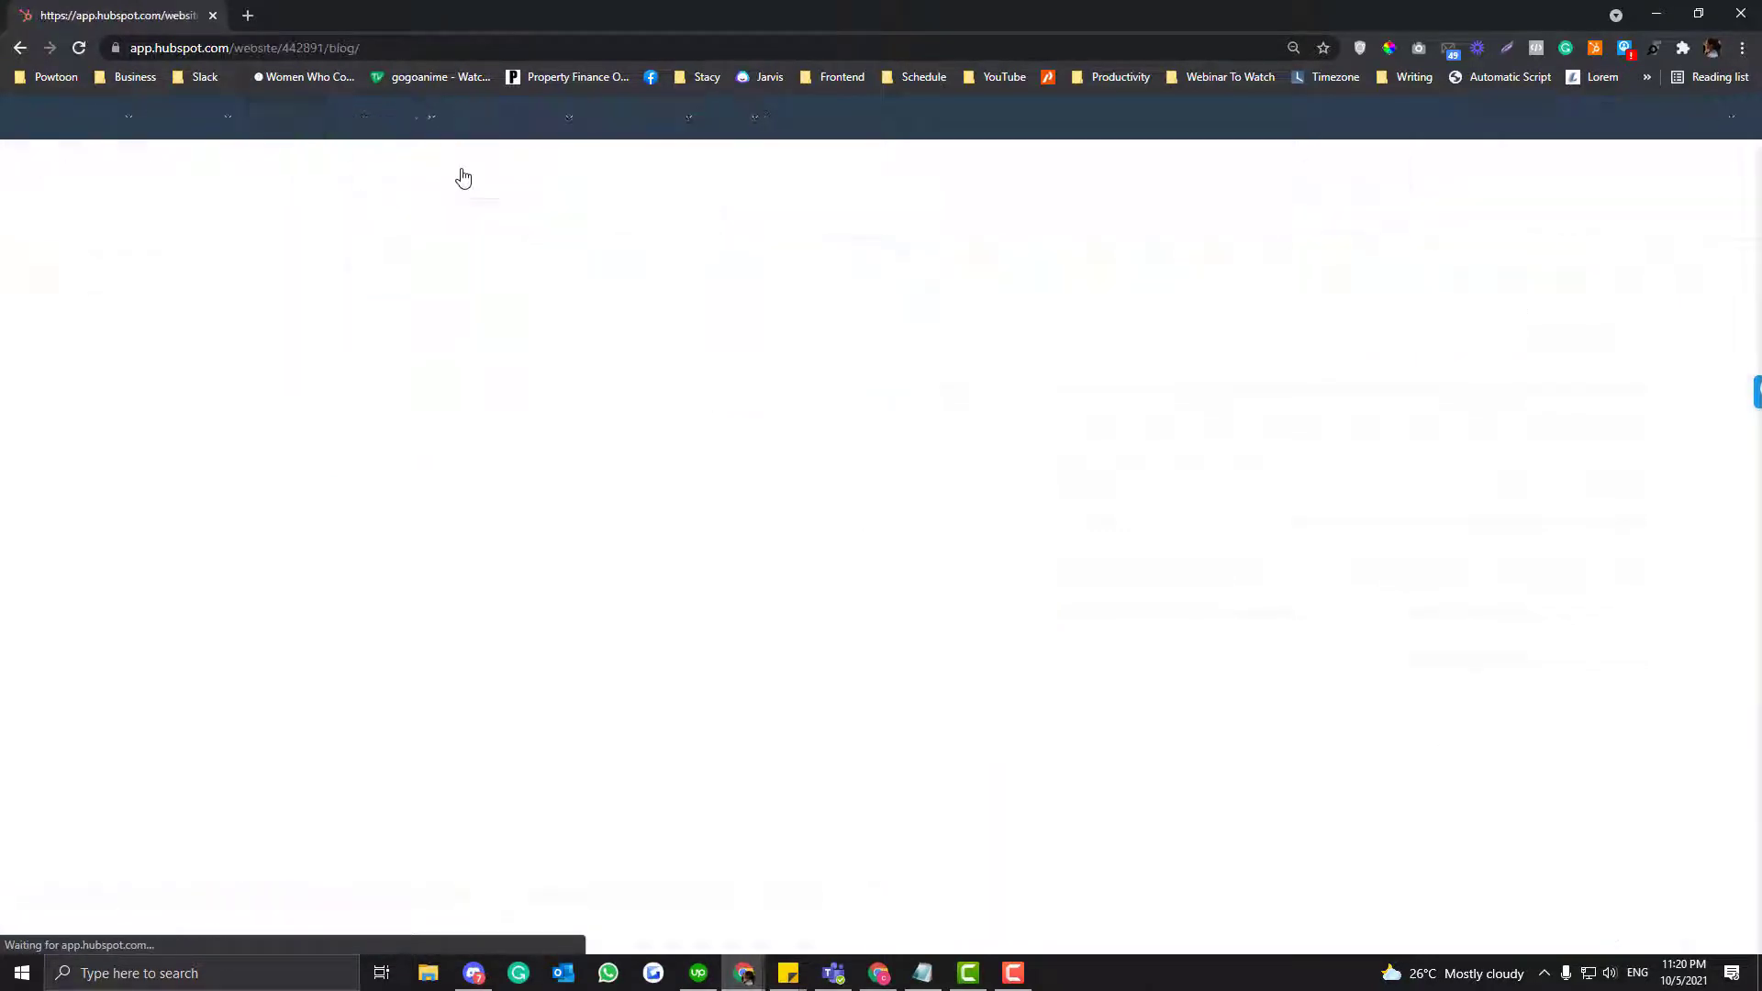
{"action": "mouse_move", "coordinate": [827, 616]}
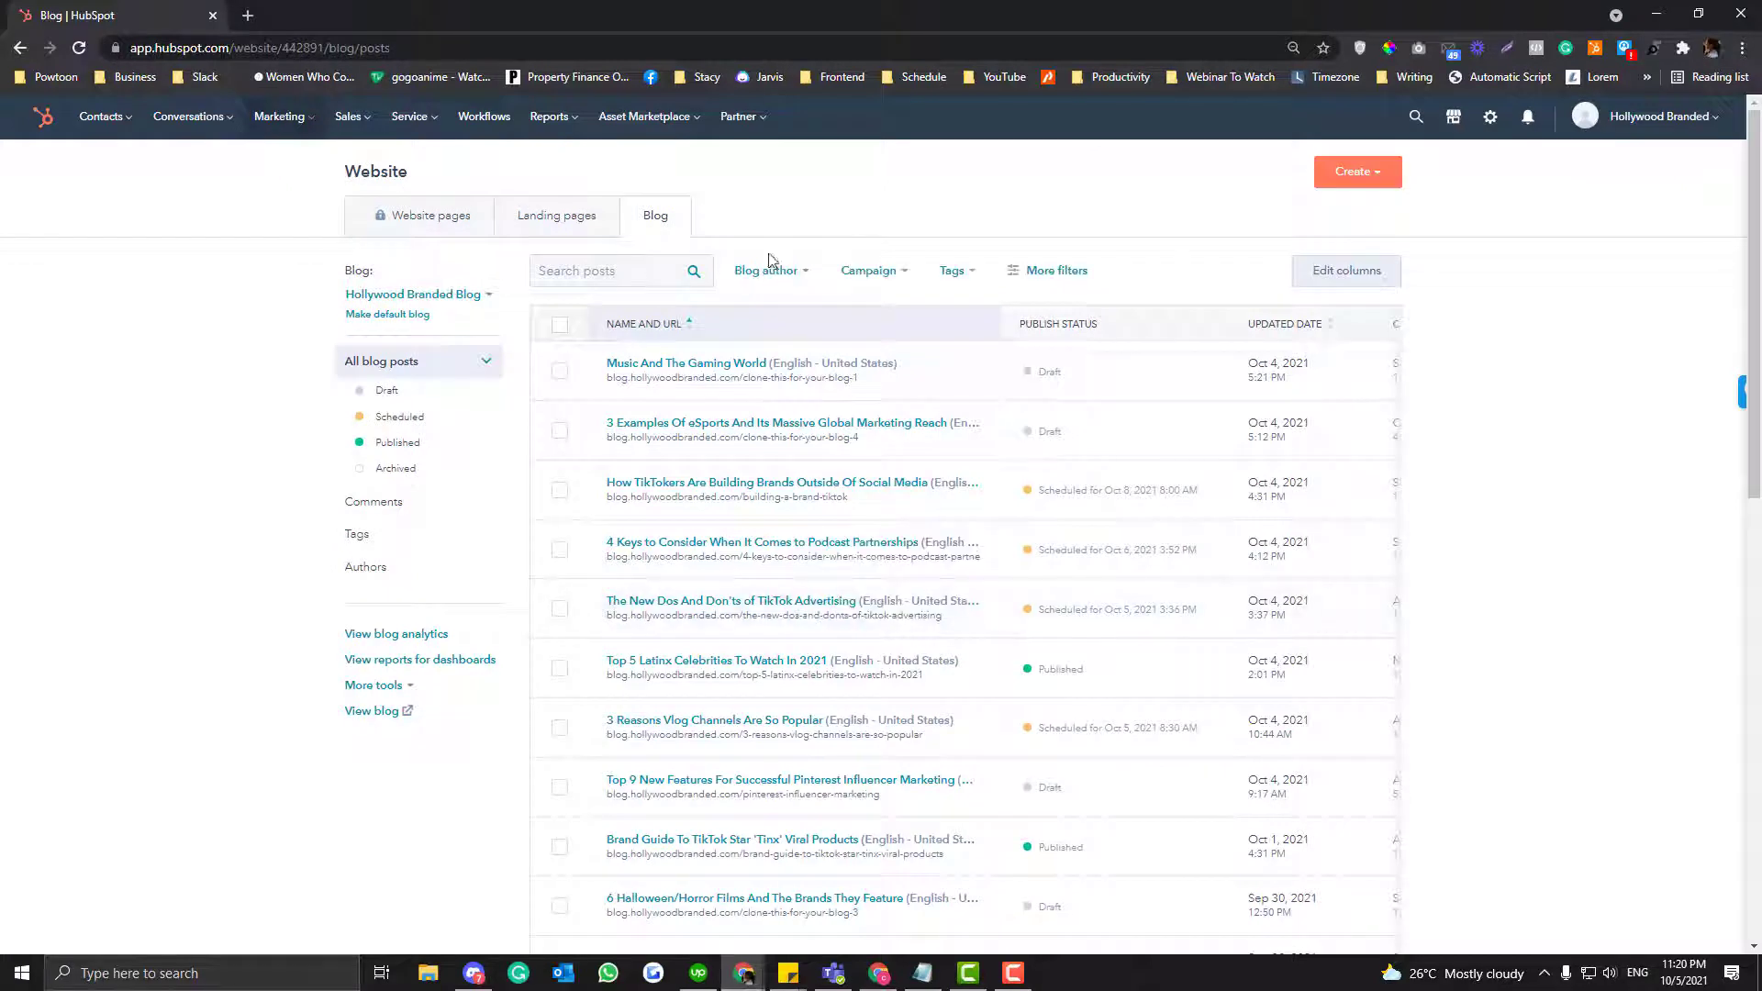
{"action": "left_click", "coordinate": [635, 265]}
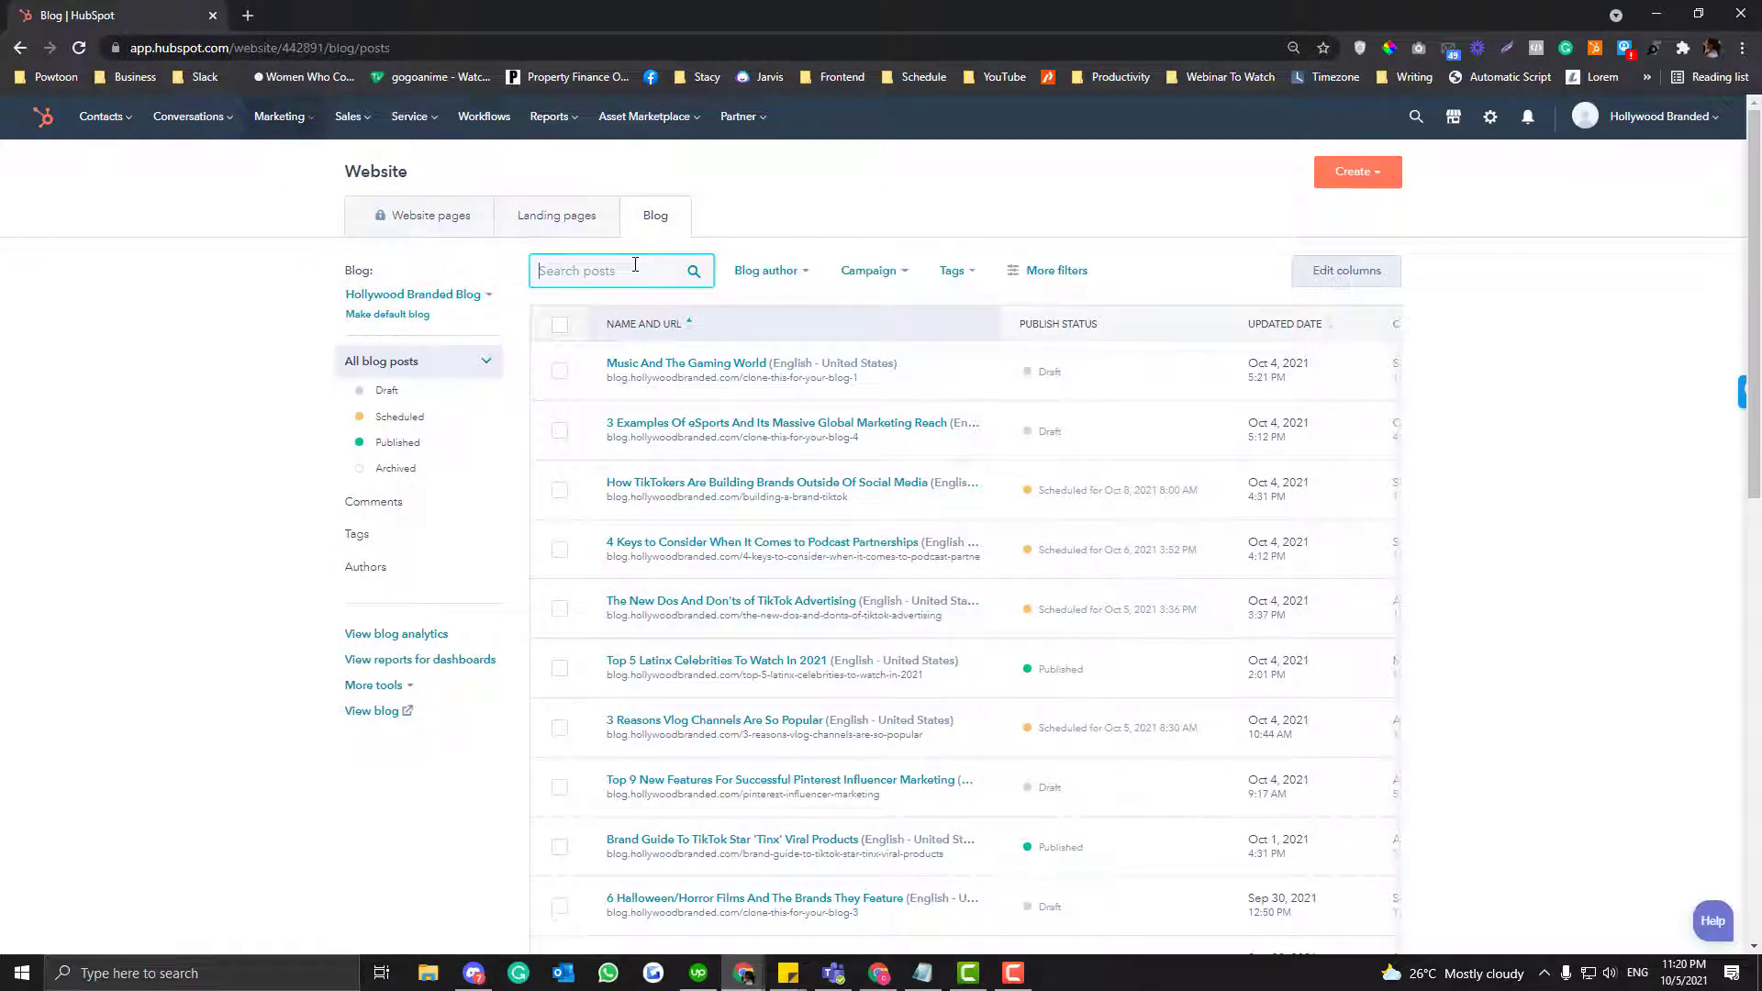
{"action": "type", "text": "Pinterest"}
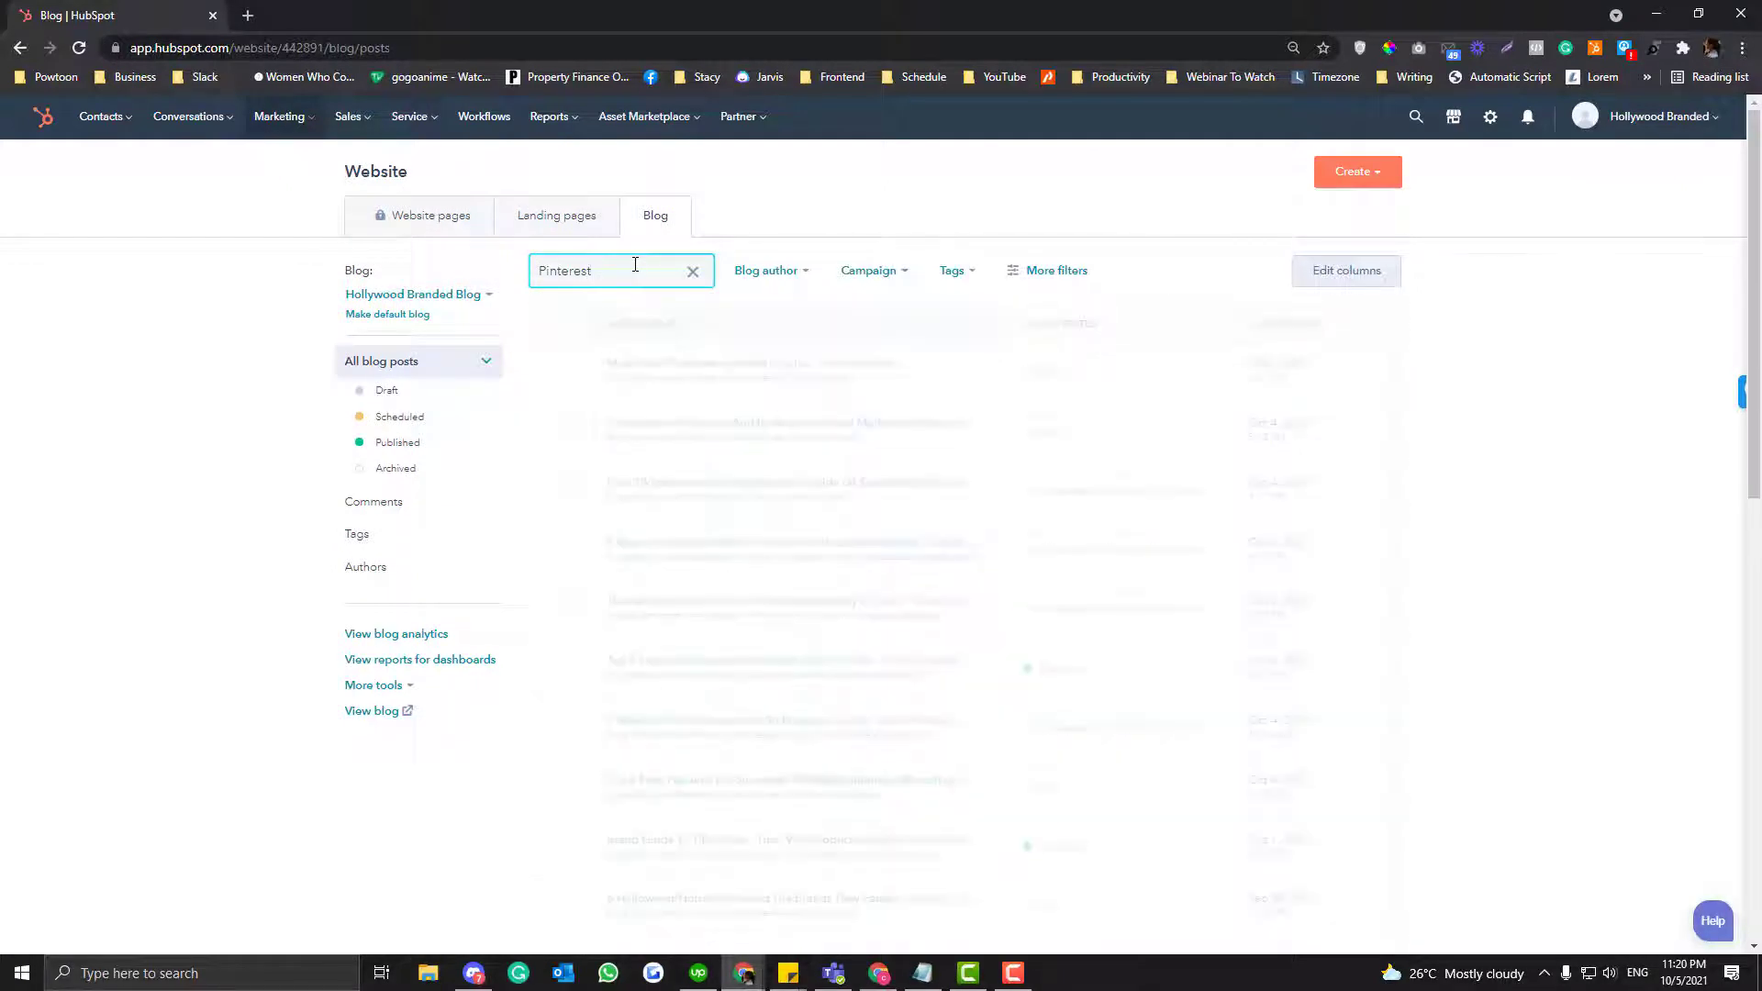
{"action": "left_click", "coordinate": [688, 483]}
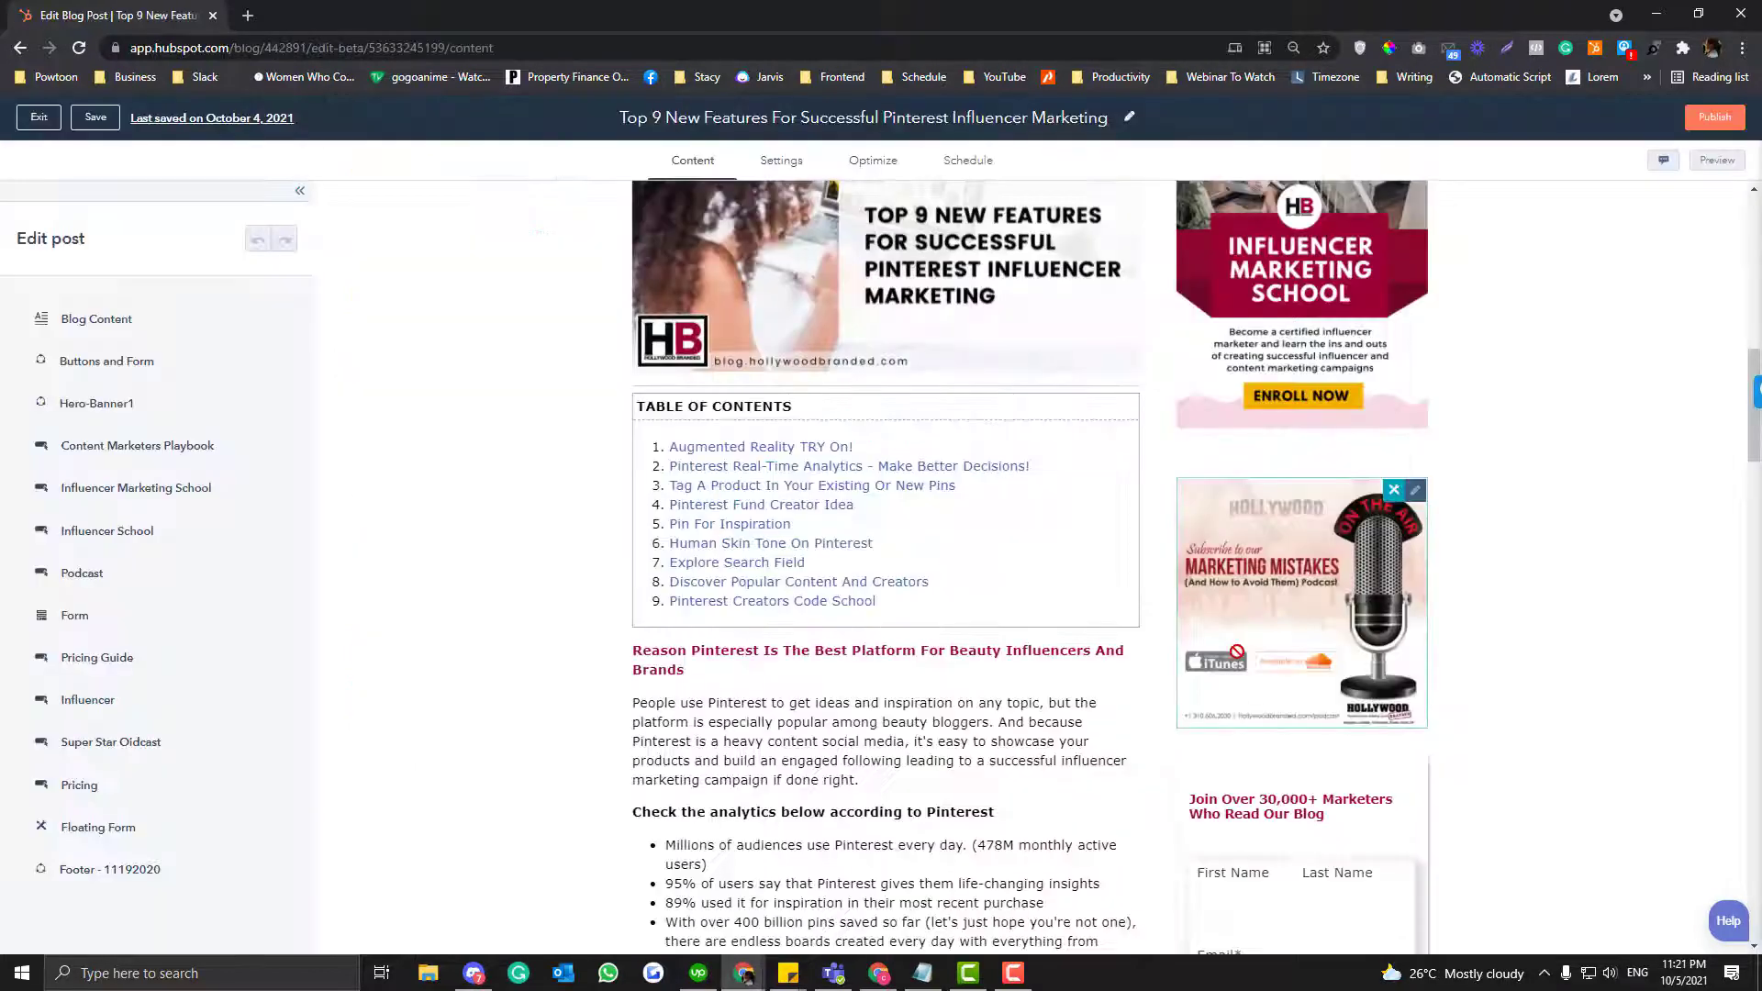
Insert a table with one column and two rows between the existing table of contents and the "Reason Pinterest Is The Best Platform" heading
{"action": "scroll", "coordinate": [1158, 633], "scroll_direction": "up", "scroll_amount": 2}
{"action": "scroll", "coordinate": [1158, 633], "scroll_direction": "down", "scroll_amount": 3}
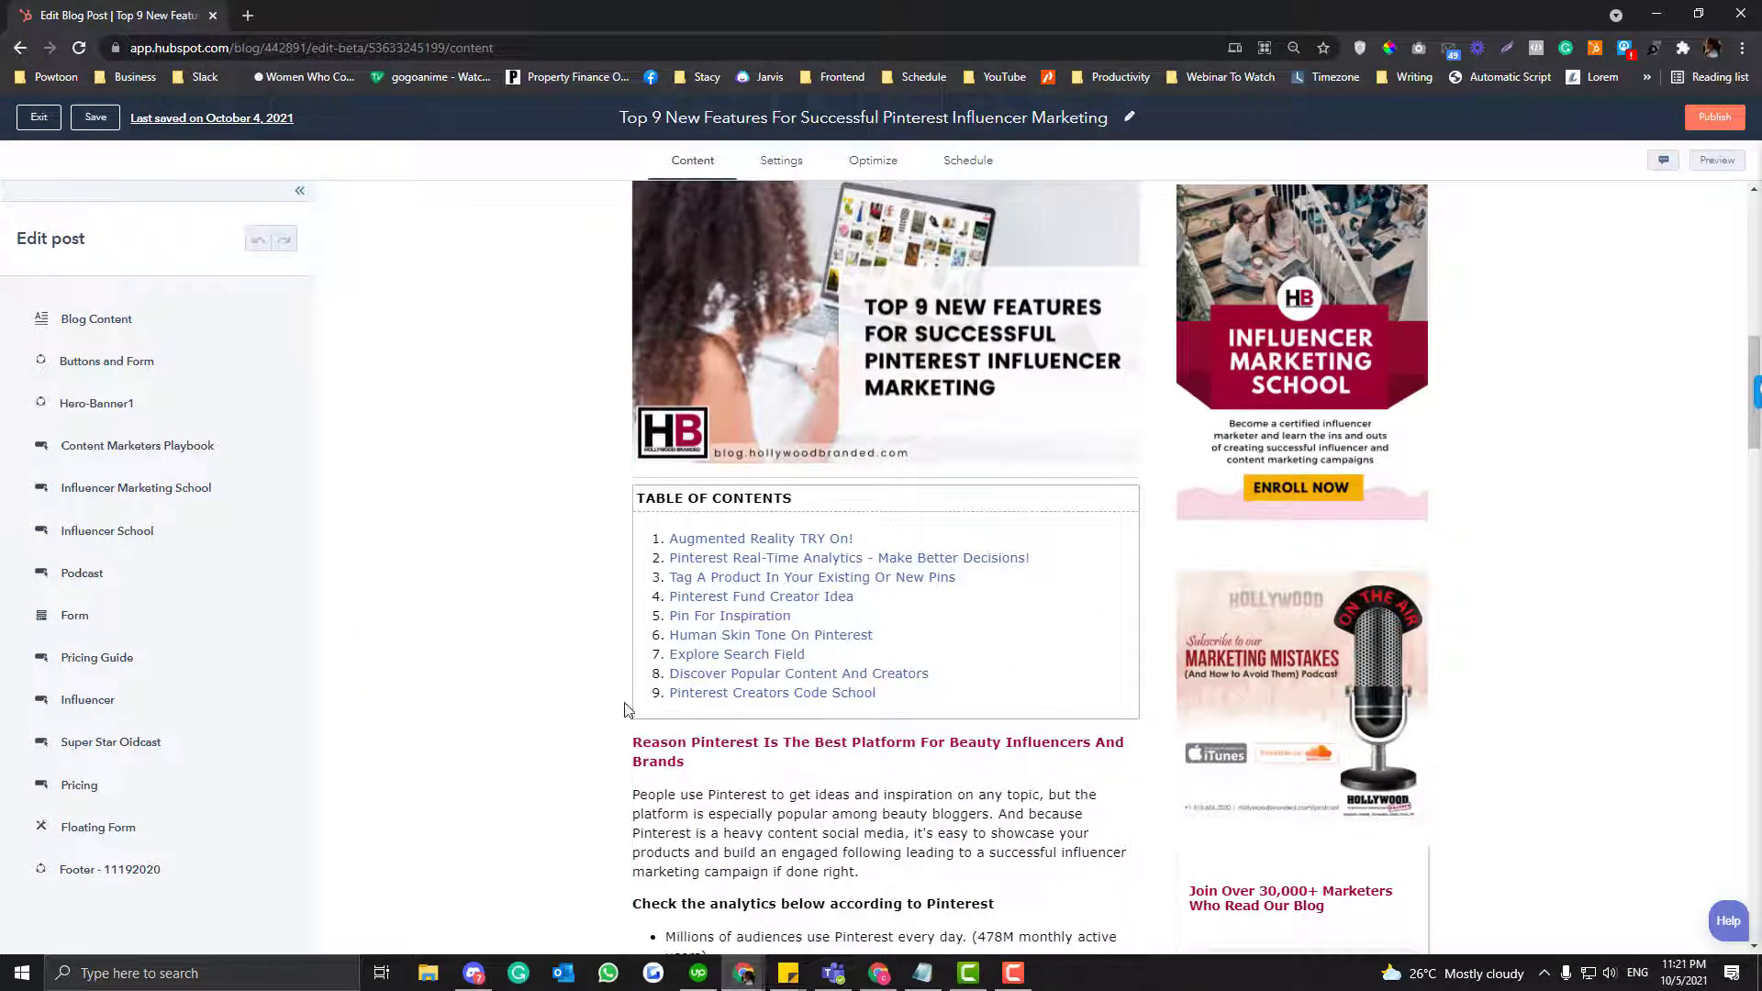
{"action": "left_click", "coordinate": [648, 744]}
{"action": "key", "text": "Return"}
{"action": "key", "text": "BackSpace"}
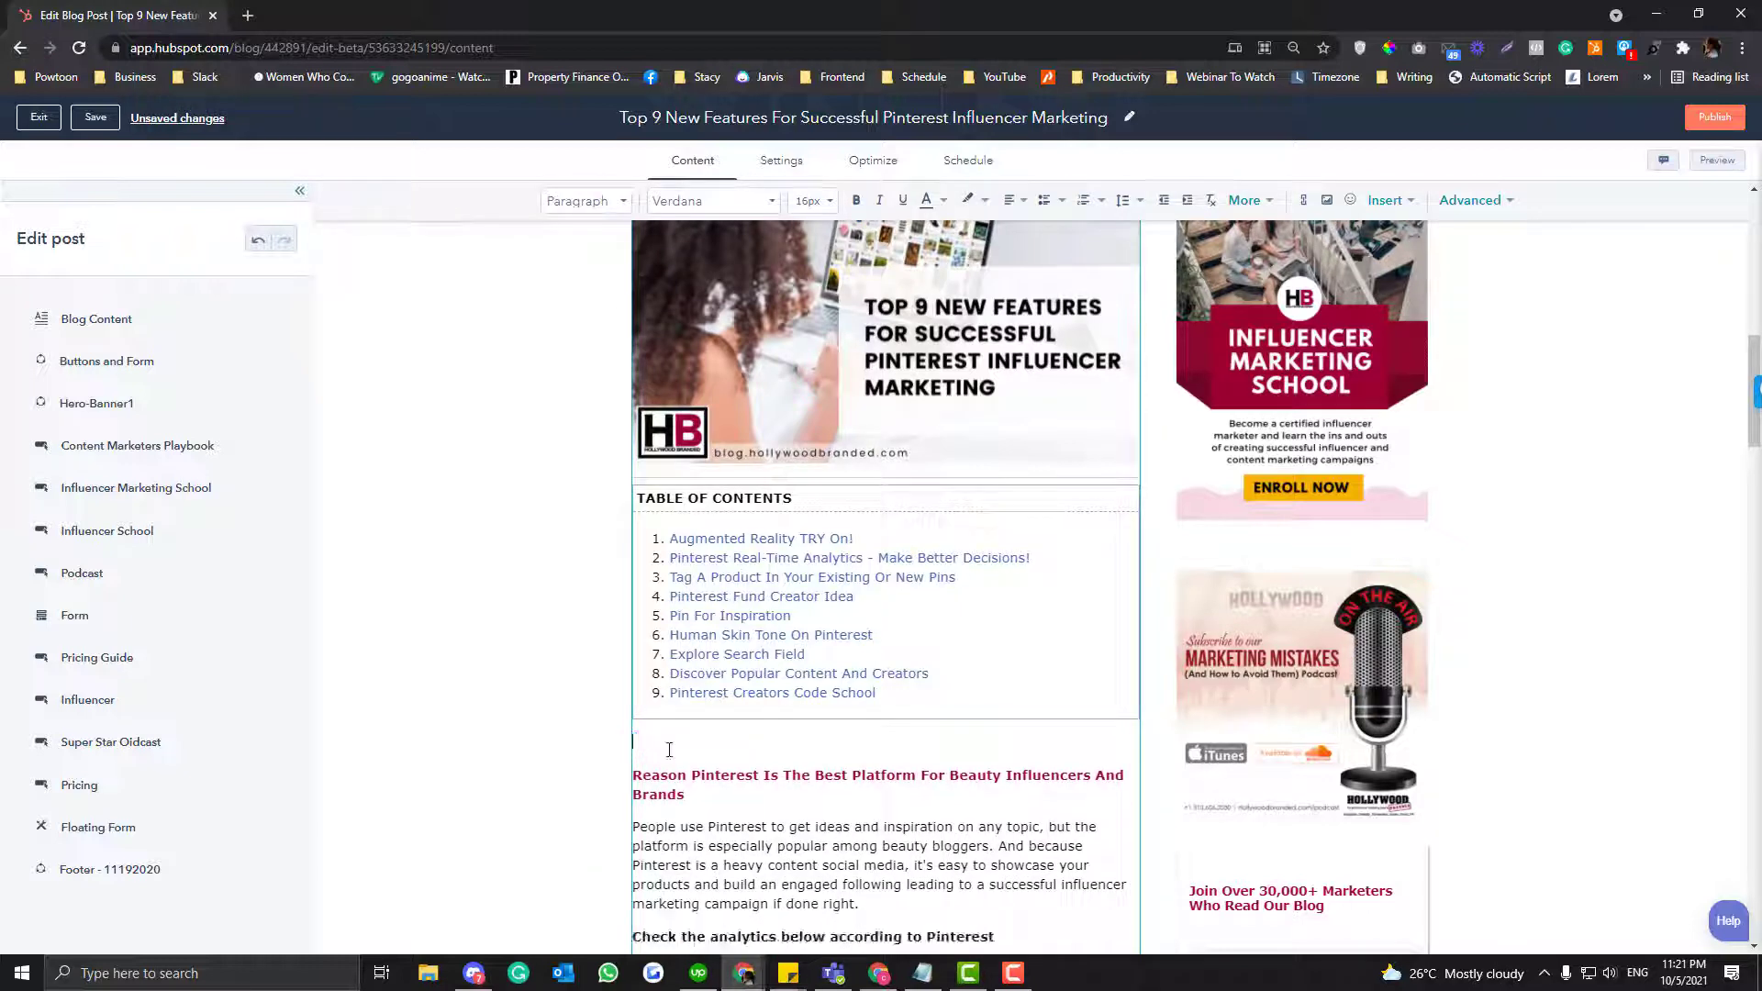
{"action": "key", "text": "Return"}
{"action": "left_click", "coordinate": [1414, 213]}
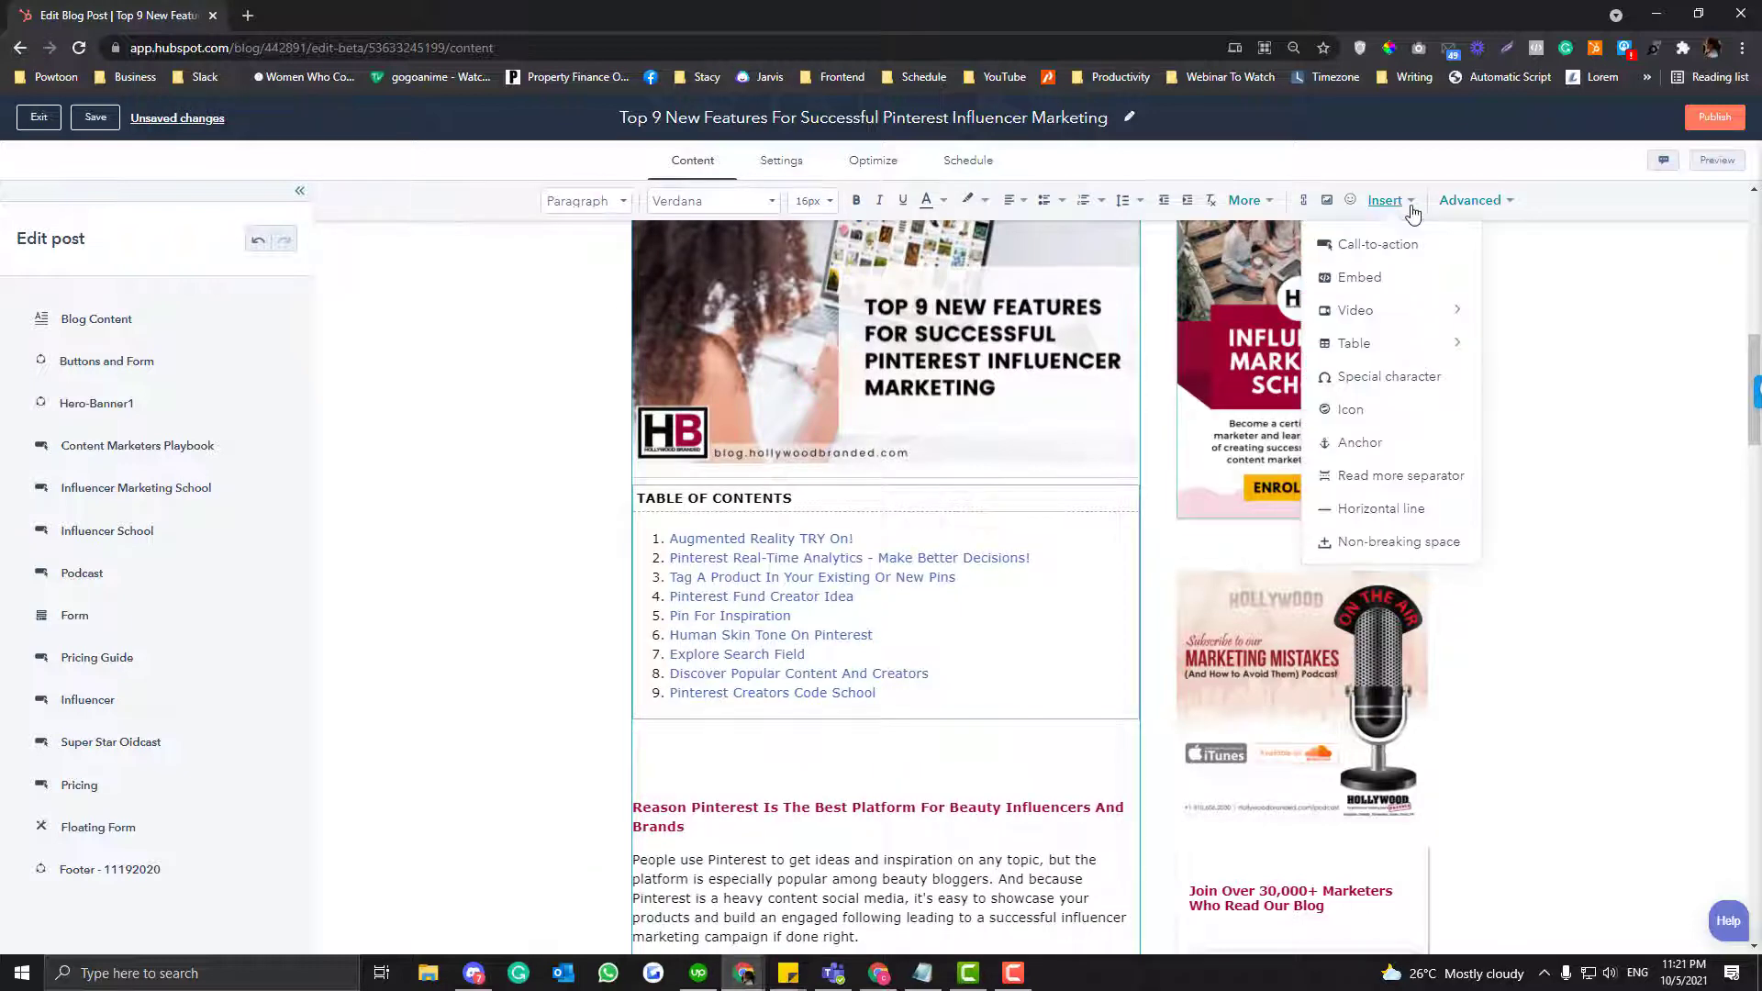
{"action": "mouse_move", "coordinate": [1394, 345]}
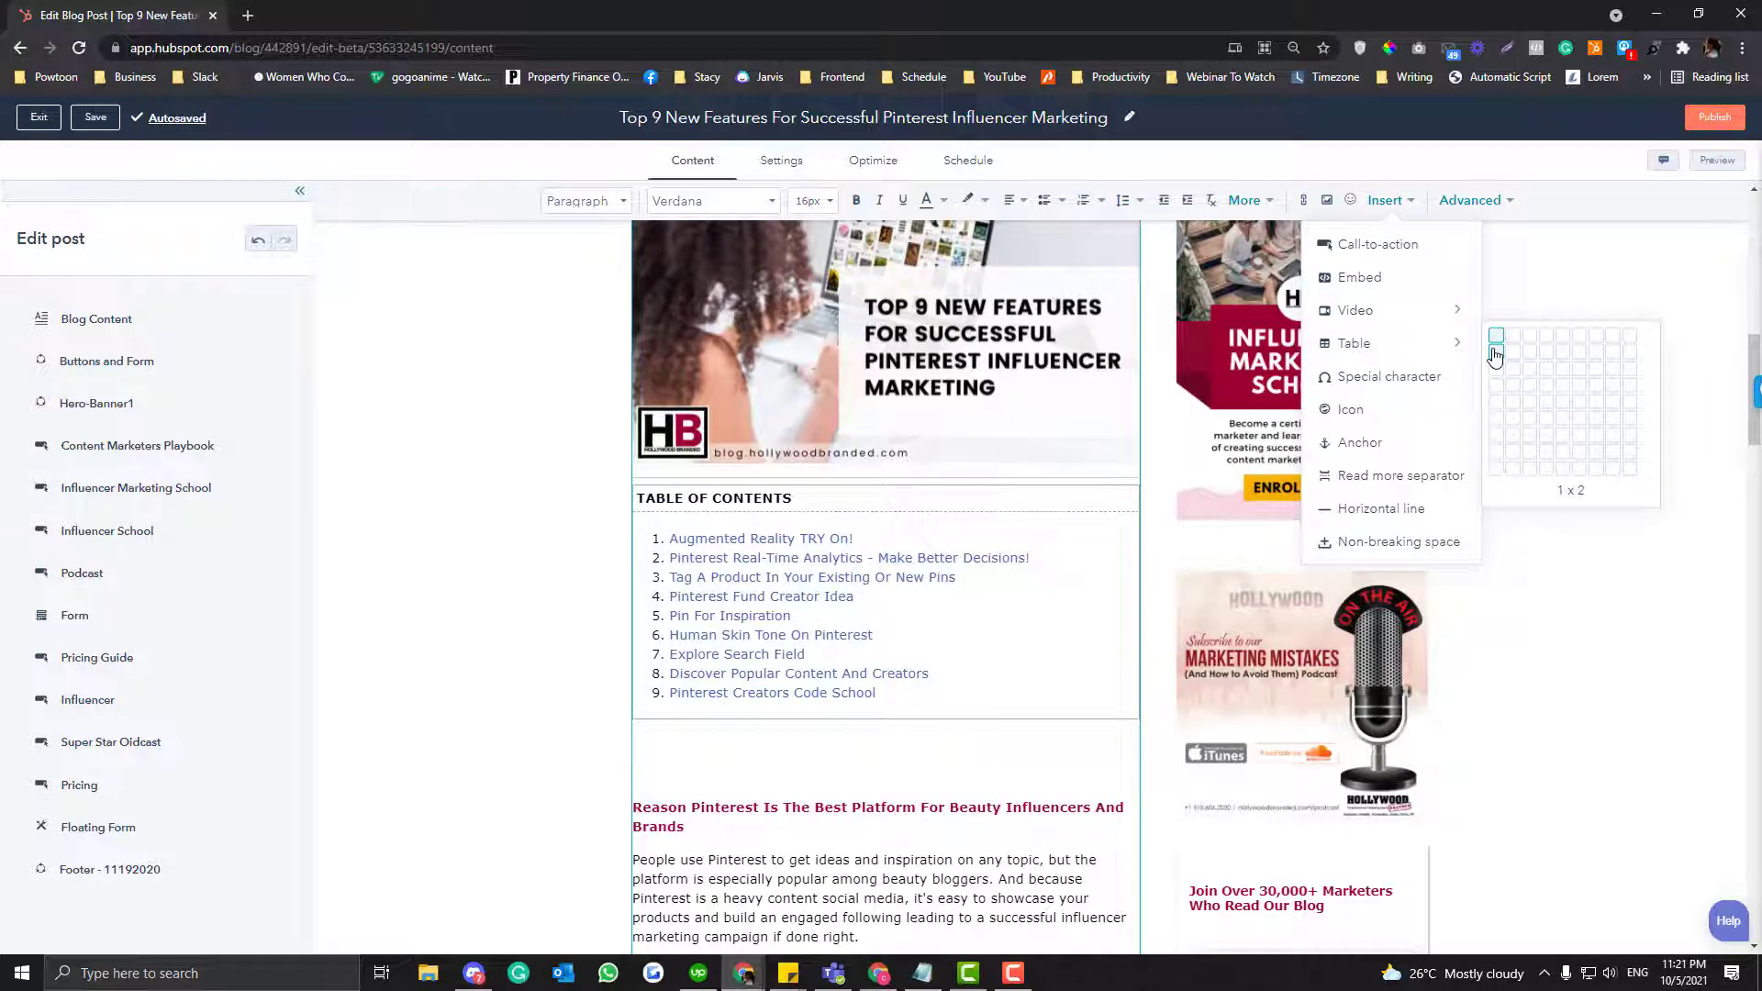
{"action": "left_click", "coordinate": [1496, 355]}
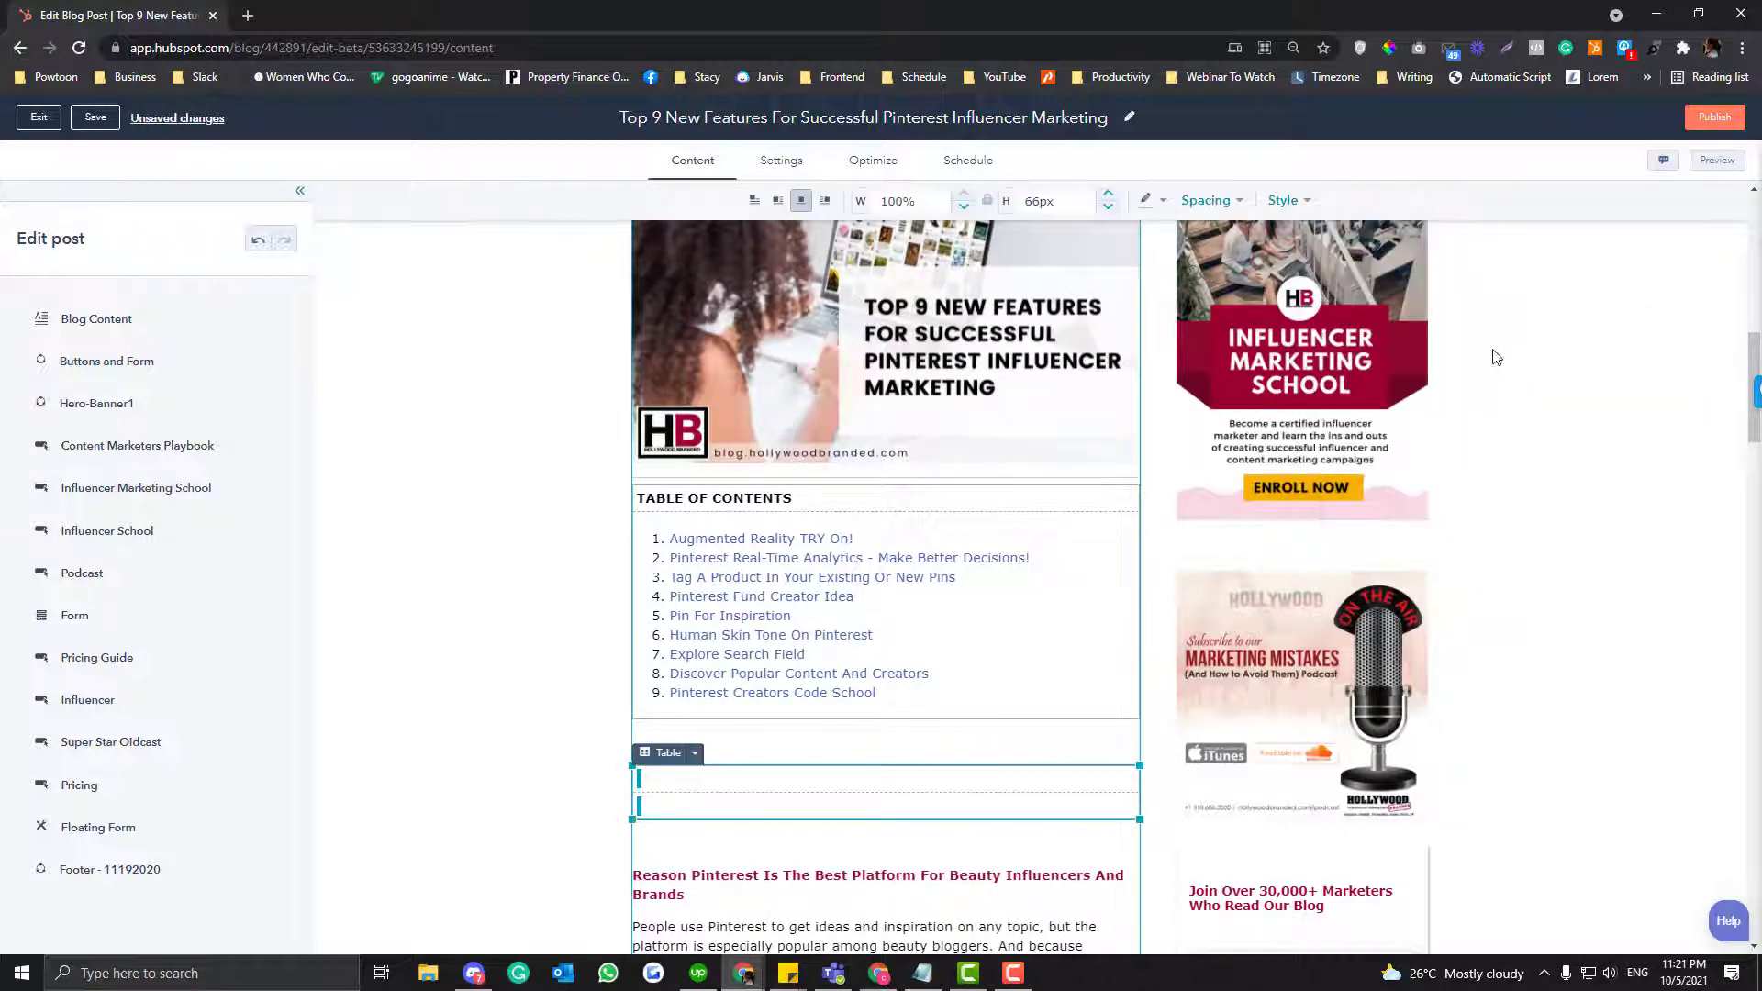
Enter the bold title "TABLE OF CONTENTS" in the first row of the new table
{"action": "left_click", "coordinate": [695, 752]}
{"action": "left_click", "coordinate": [678, 775]}
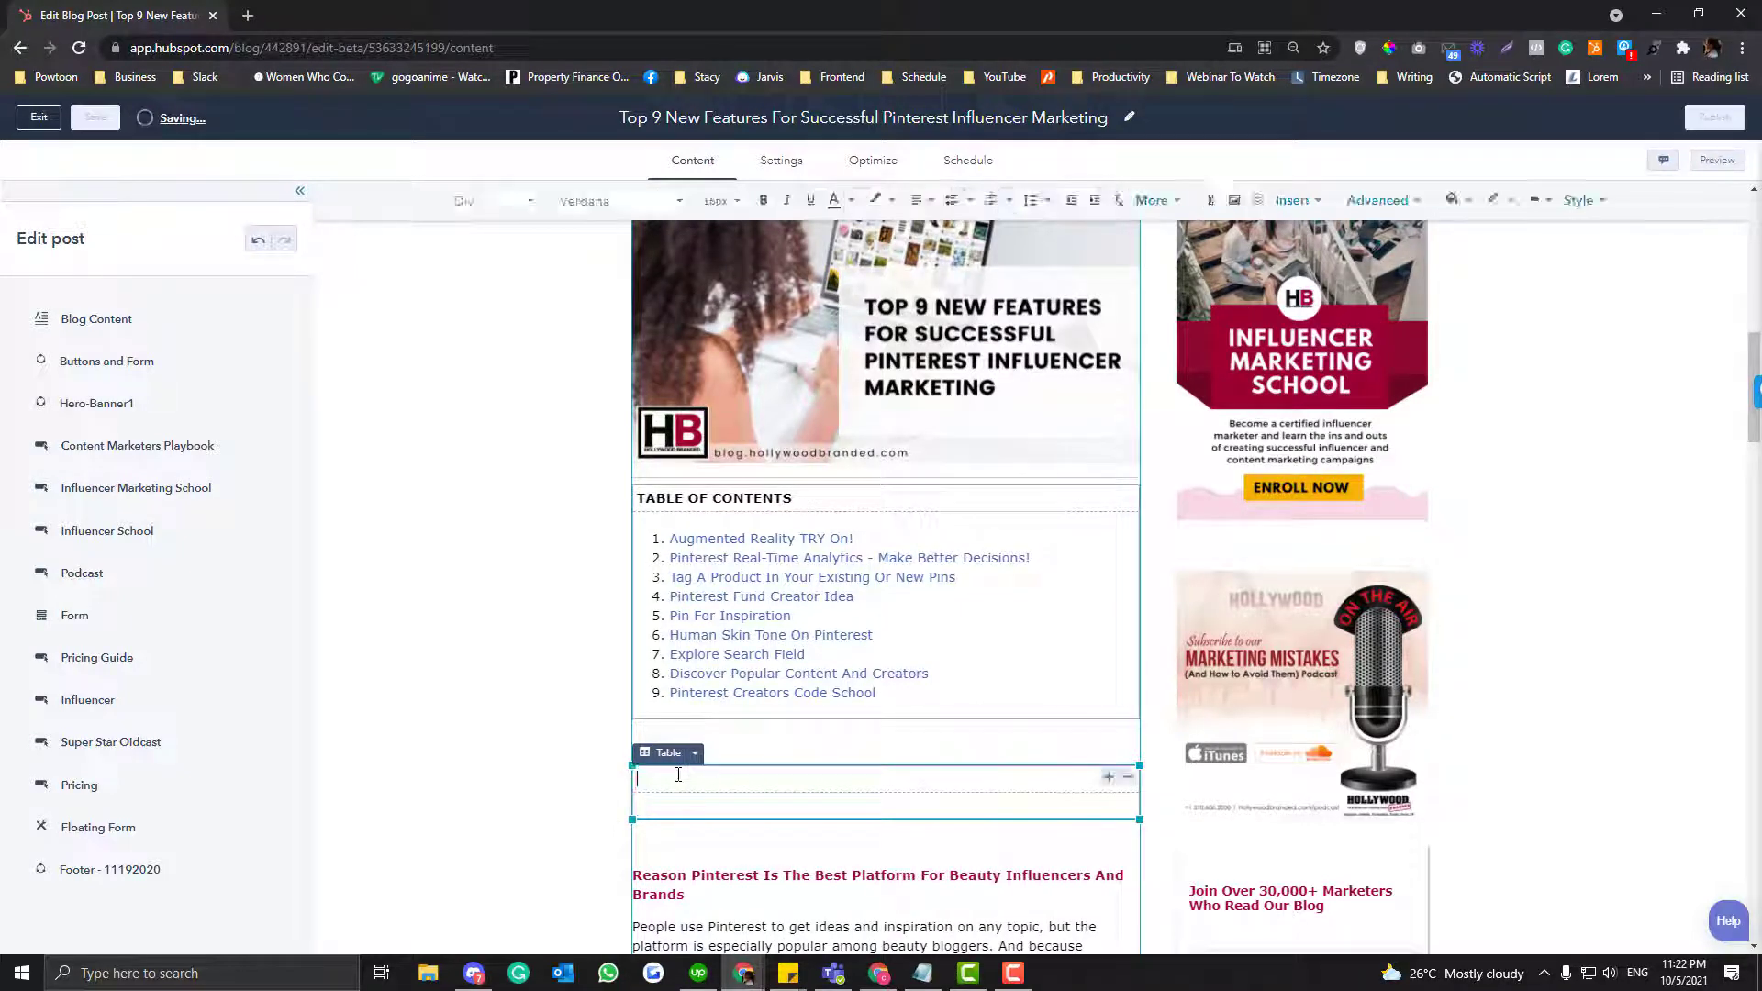
{"action": "type", "text": "Tab"}
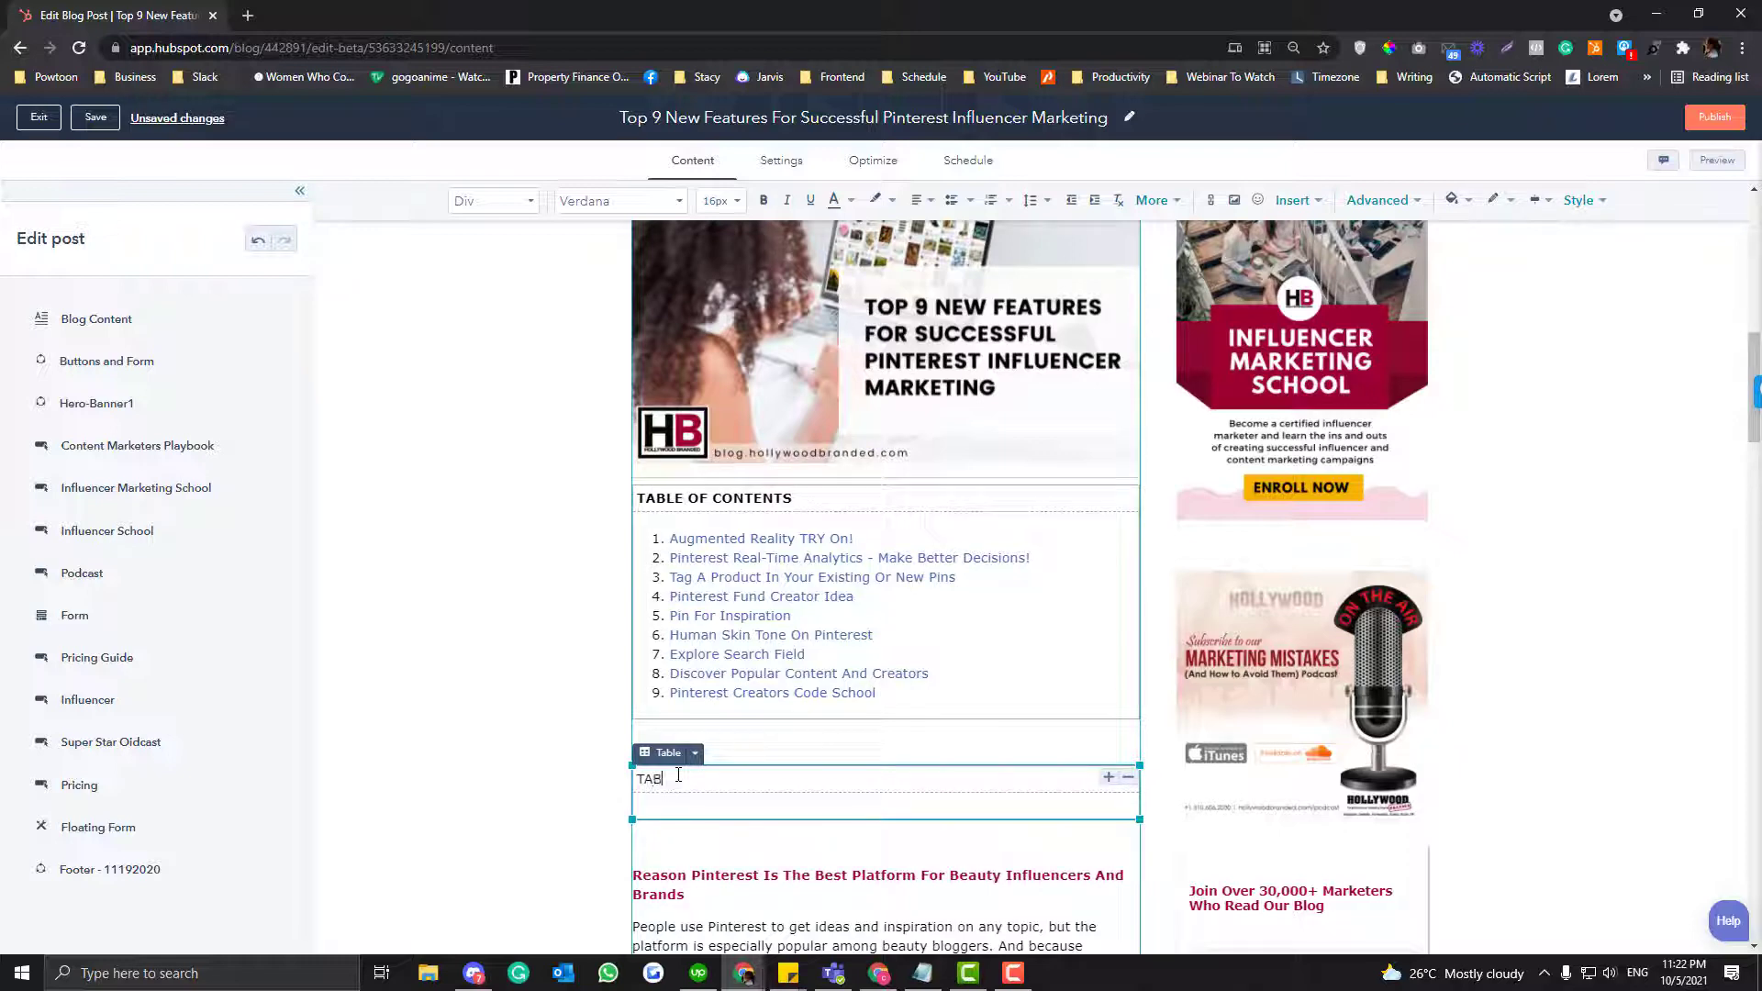
{"action": "type", "text": "le of Contents"}
Start a numbered list with decimal numbering in the second row of the new table
{"action": "scroll", "coordinate": [700, 644], "scroll_direction": "down", "scroll_amount": 2}
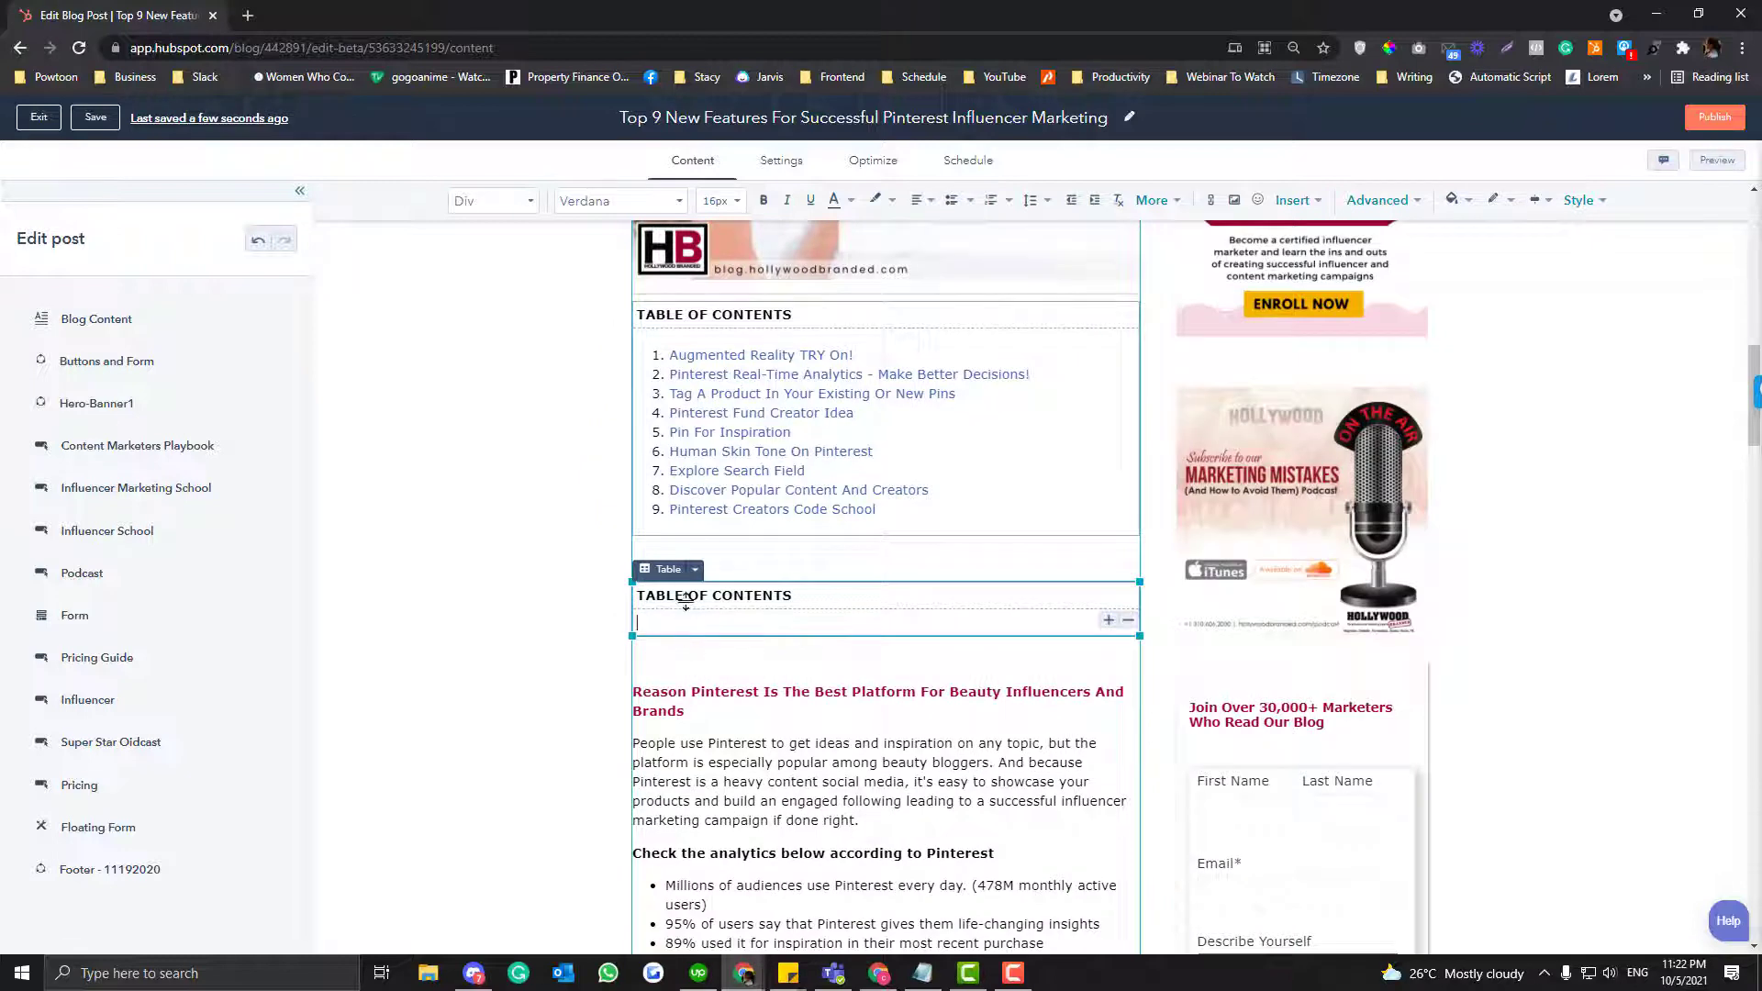
{"action": "scroll", "coordinate": [685, 601], "scroll_direction": "down", "scroll_amount": 1}
{"action": "scroll", "coordinate": [821, 390], "scroll_direction": "up", "scroll_amount": 1}
{"action": "left_click", "coordinate": [991, 200]}
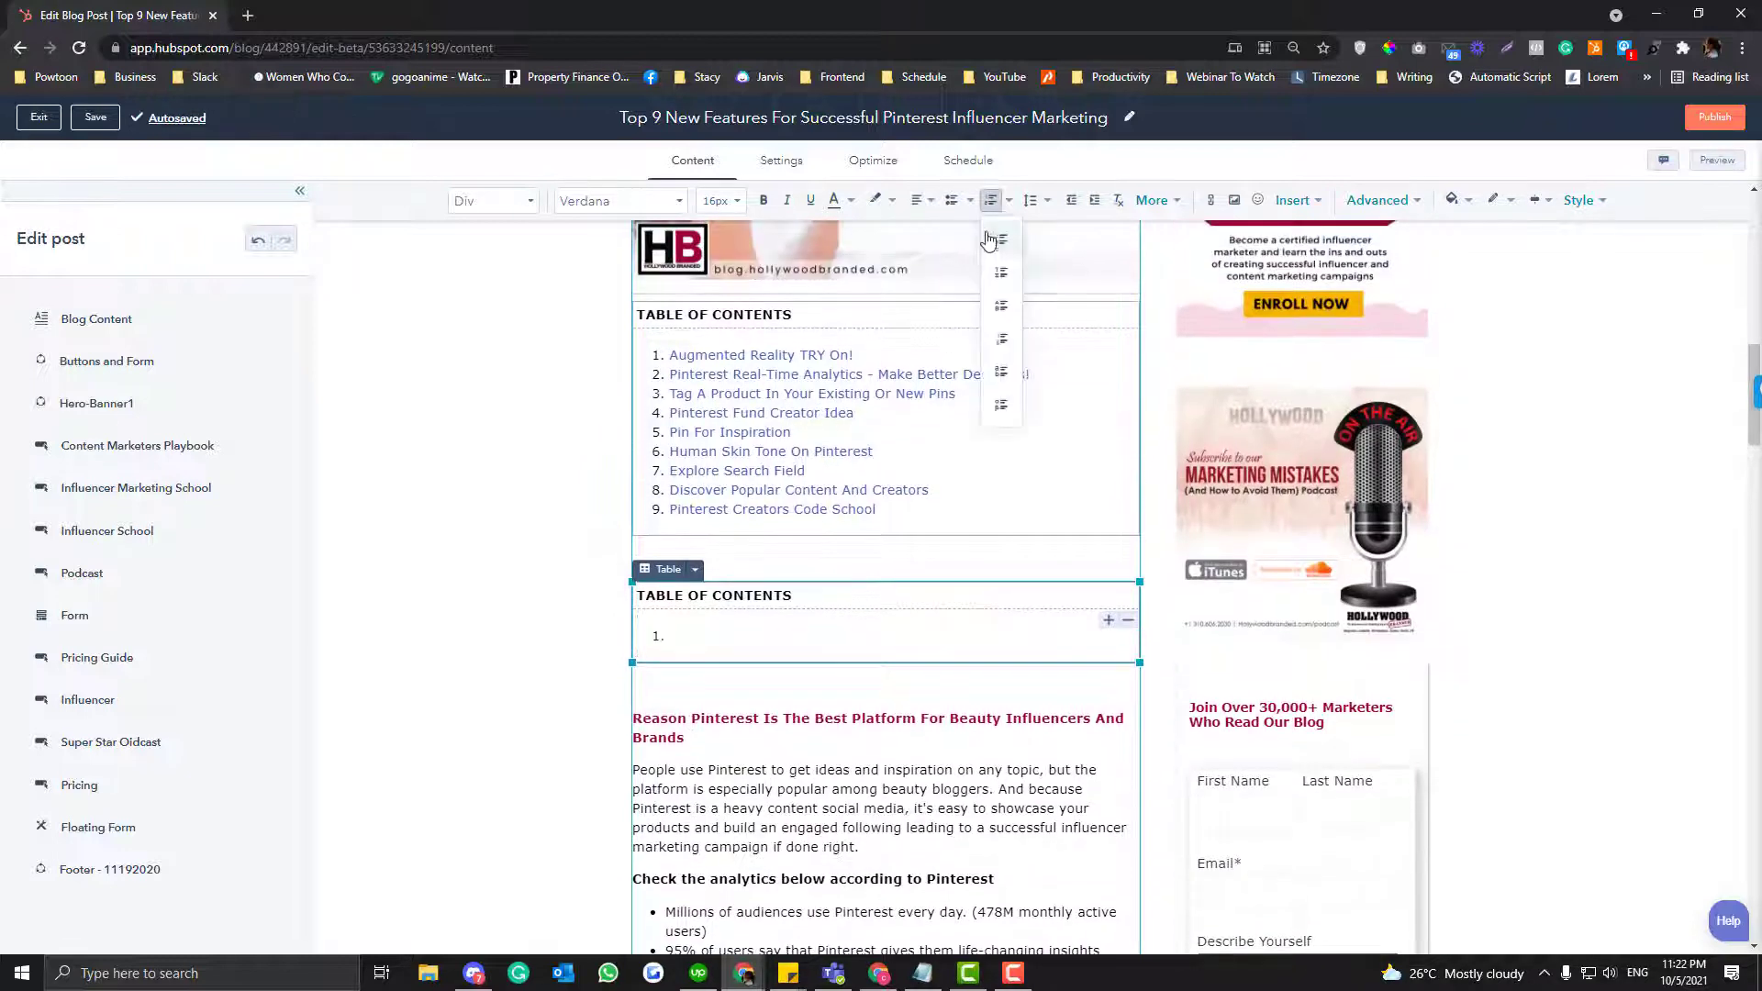
{"action": "left_click", "coordinate": [1003, 244]}
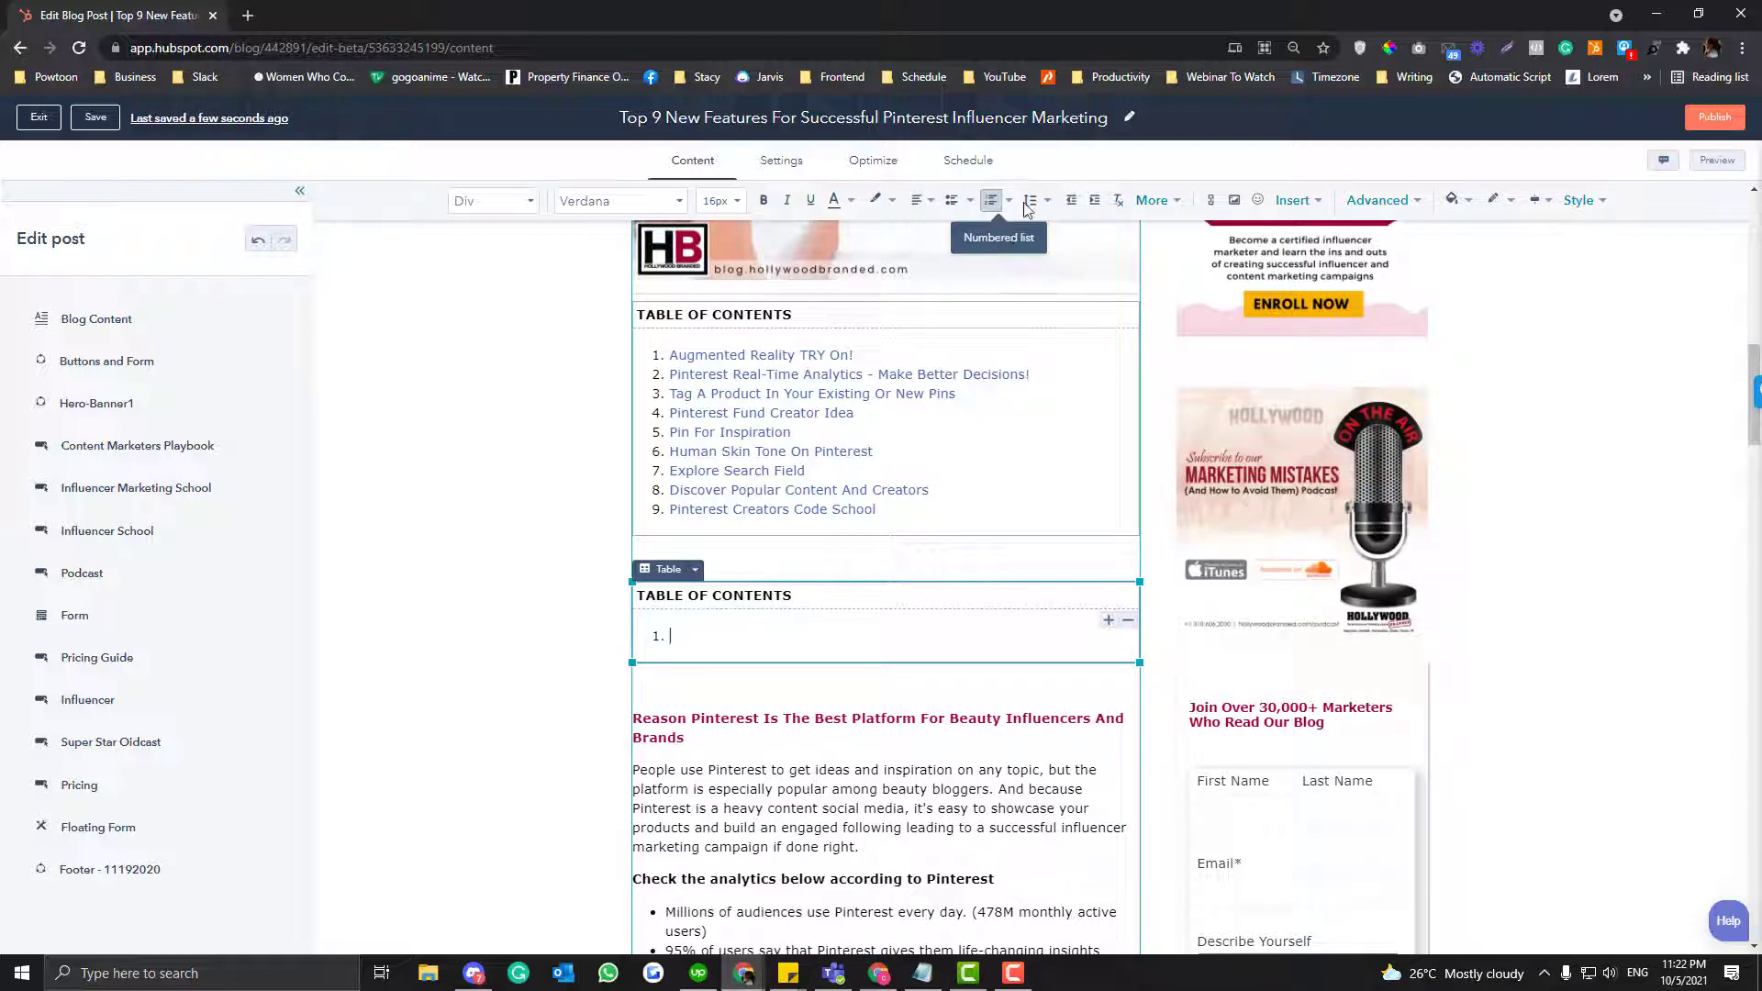
Examine the article's section headings, such as Feature 1, against the entries of the existing table of contents
{"action": "scroll", "coordinate": [730, 667], "scroll_direction": "down", "scroll_amount": 1}
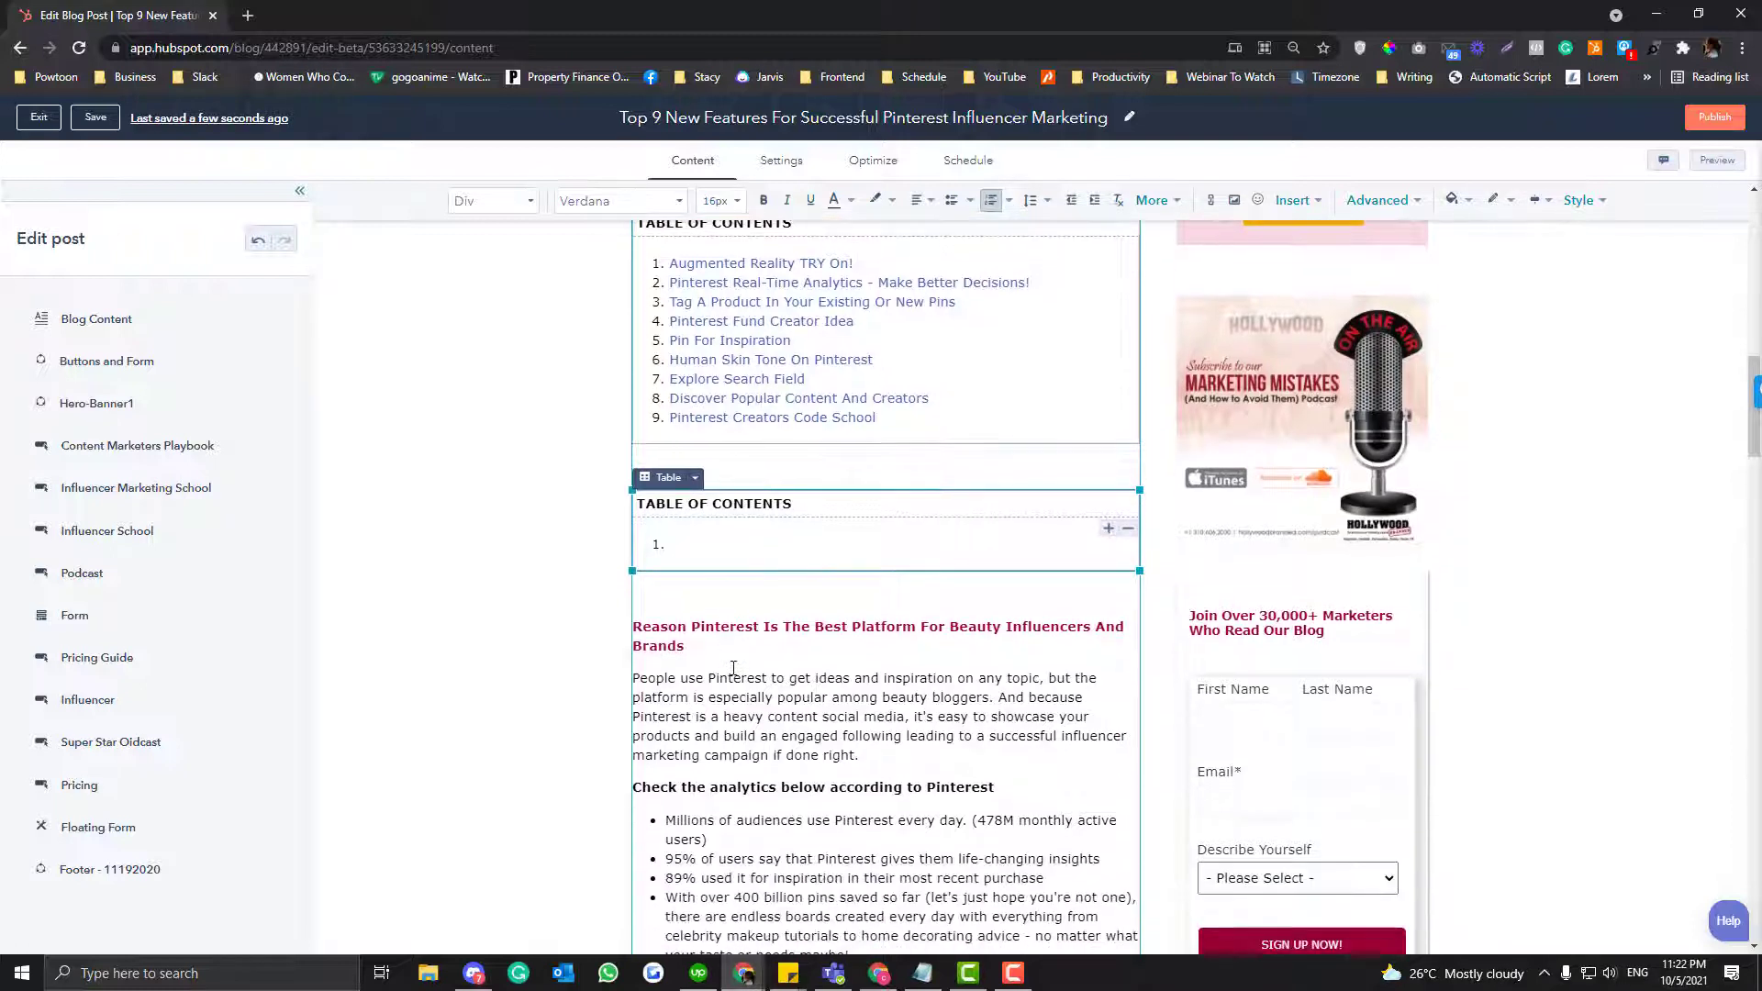
{"action": "scroll", "coordinate": [733, 668], "scroll_direction": "up", "scroll_amount": 1}
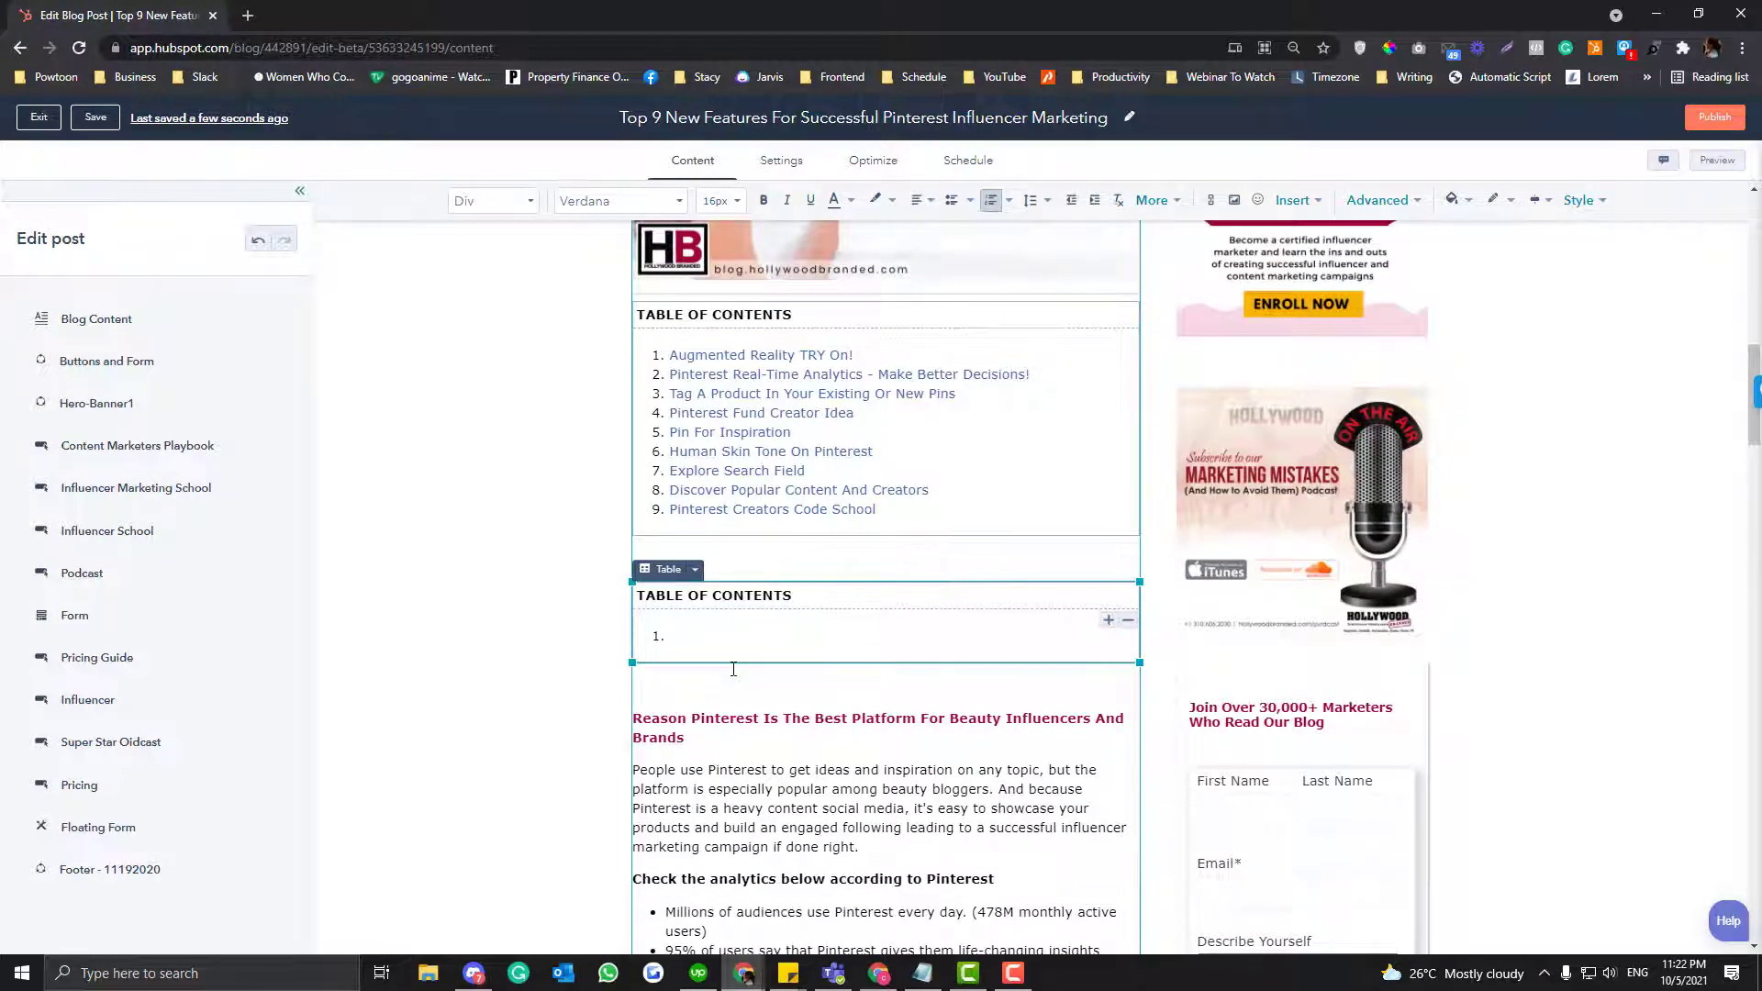
{"action": "scroll", "coordinate": [733, 668], "scroll_direction": "down", "scroll_amount": 1}
{"action": "scroll", "coordinate": [733, 668], "scroll_direction": "up", "scroll_amount": 1}
{"action": "scroll", "coordinate": [697, 735], "scroll_direction": "down", "scroll_amount": 1}
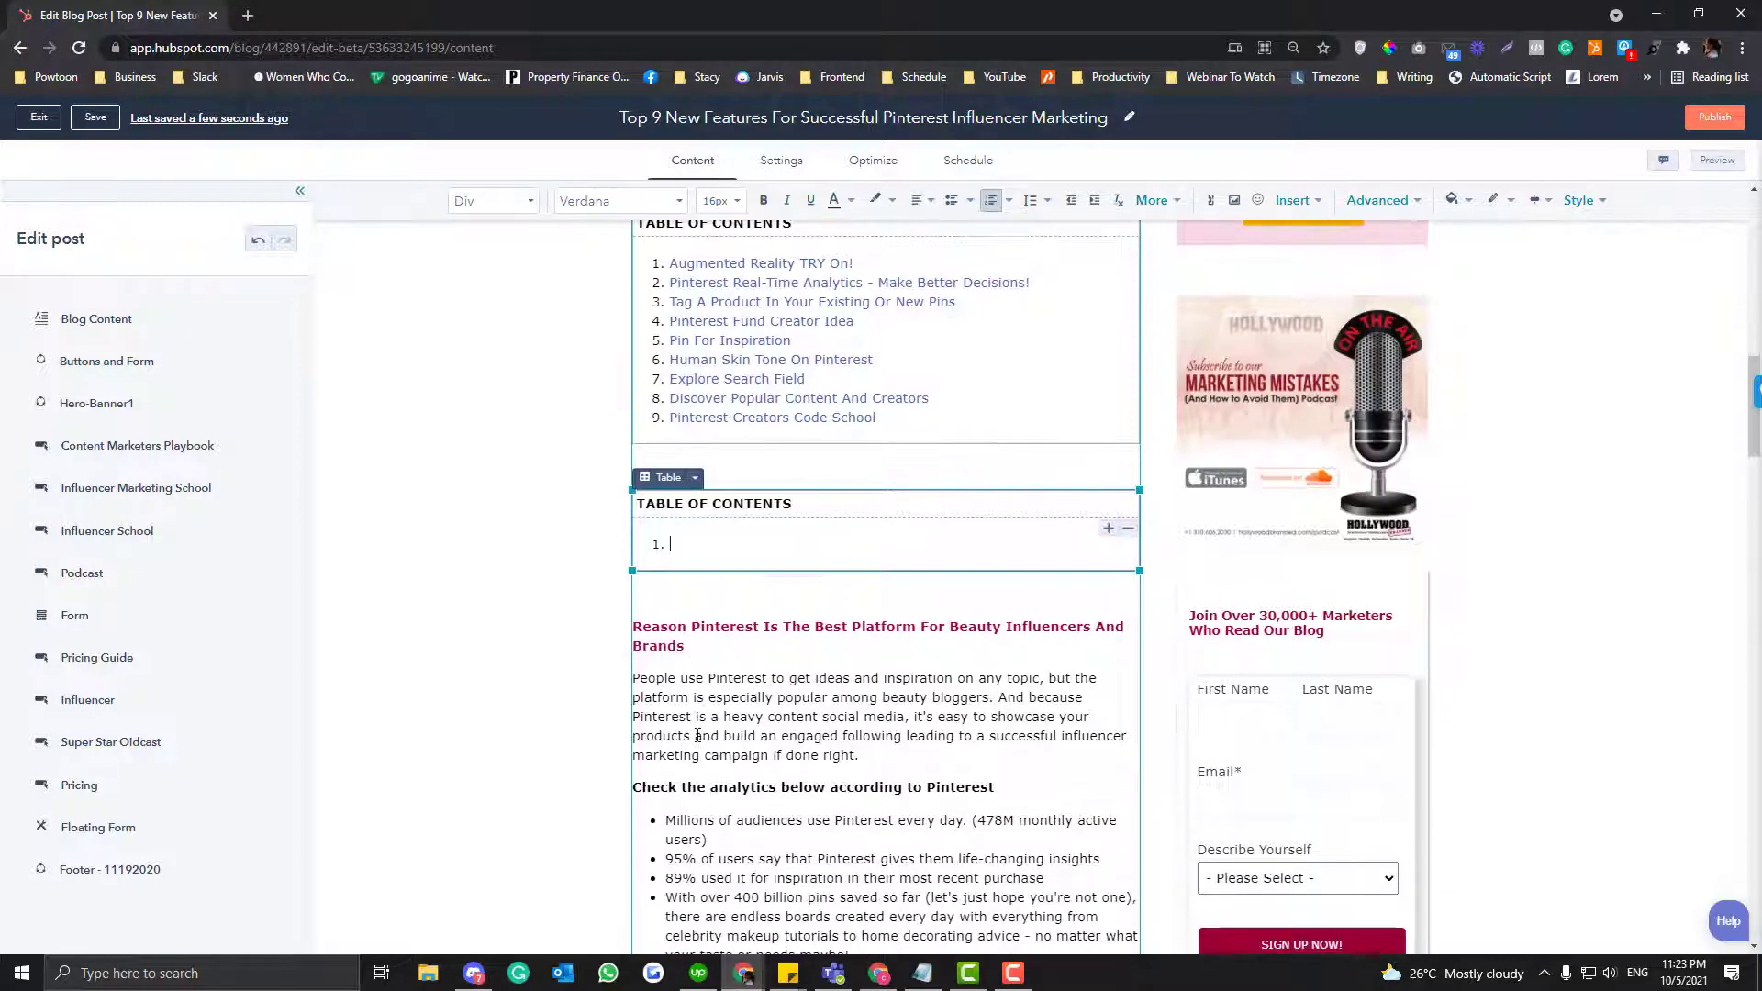
{"action": "scroll", "coordinate": [698, 735], "scroll_direction": "down", "scroll_amount": 4}
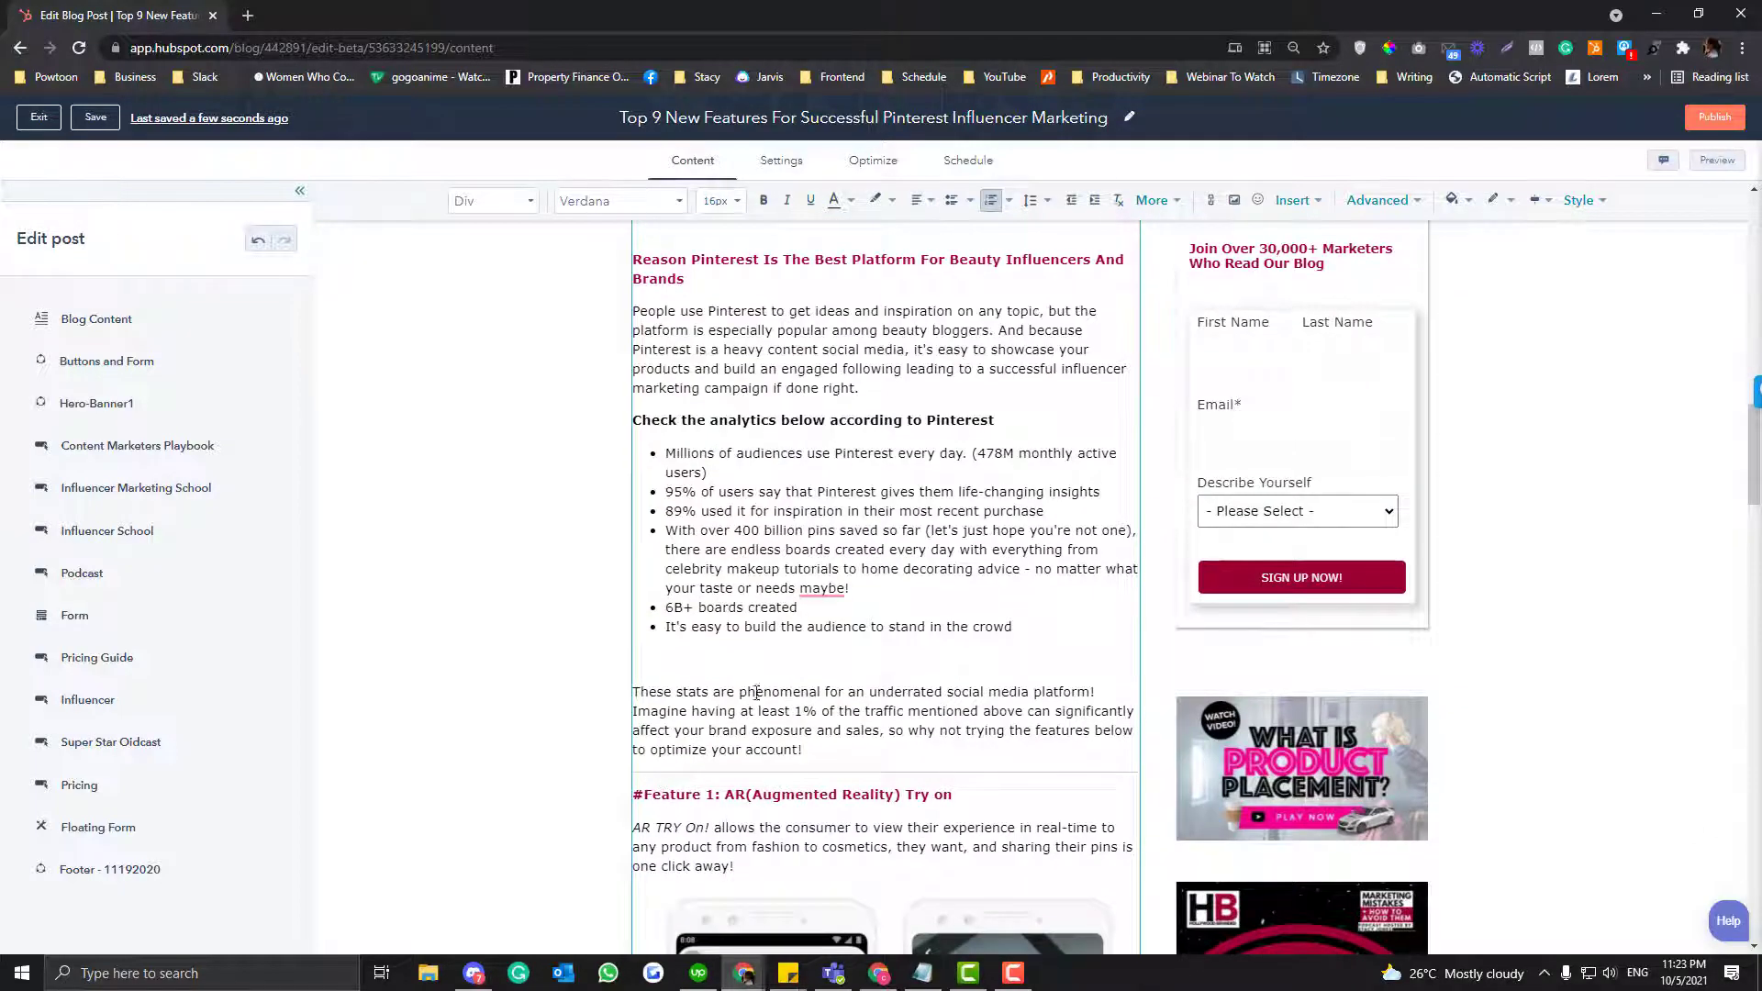
{"action": "scroll", "coordinate": [757, 667], "scroll_direction": "up", "scroll_amount": 5}
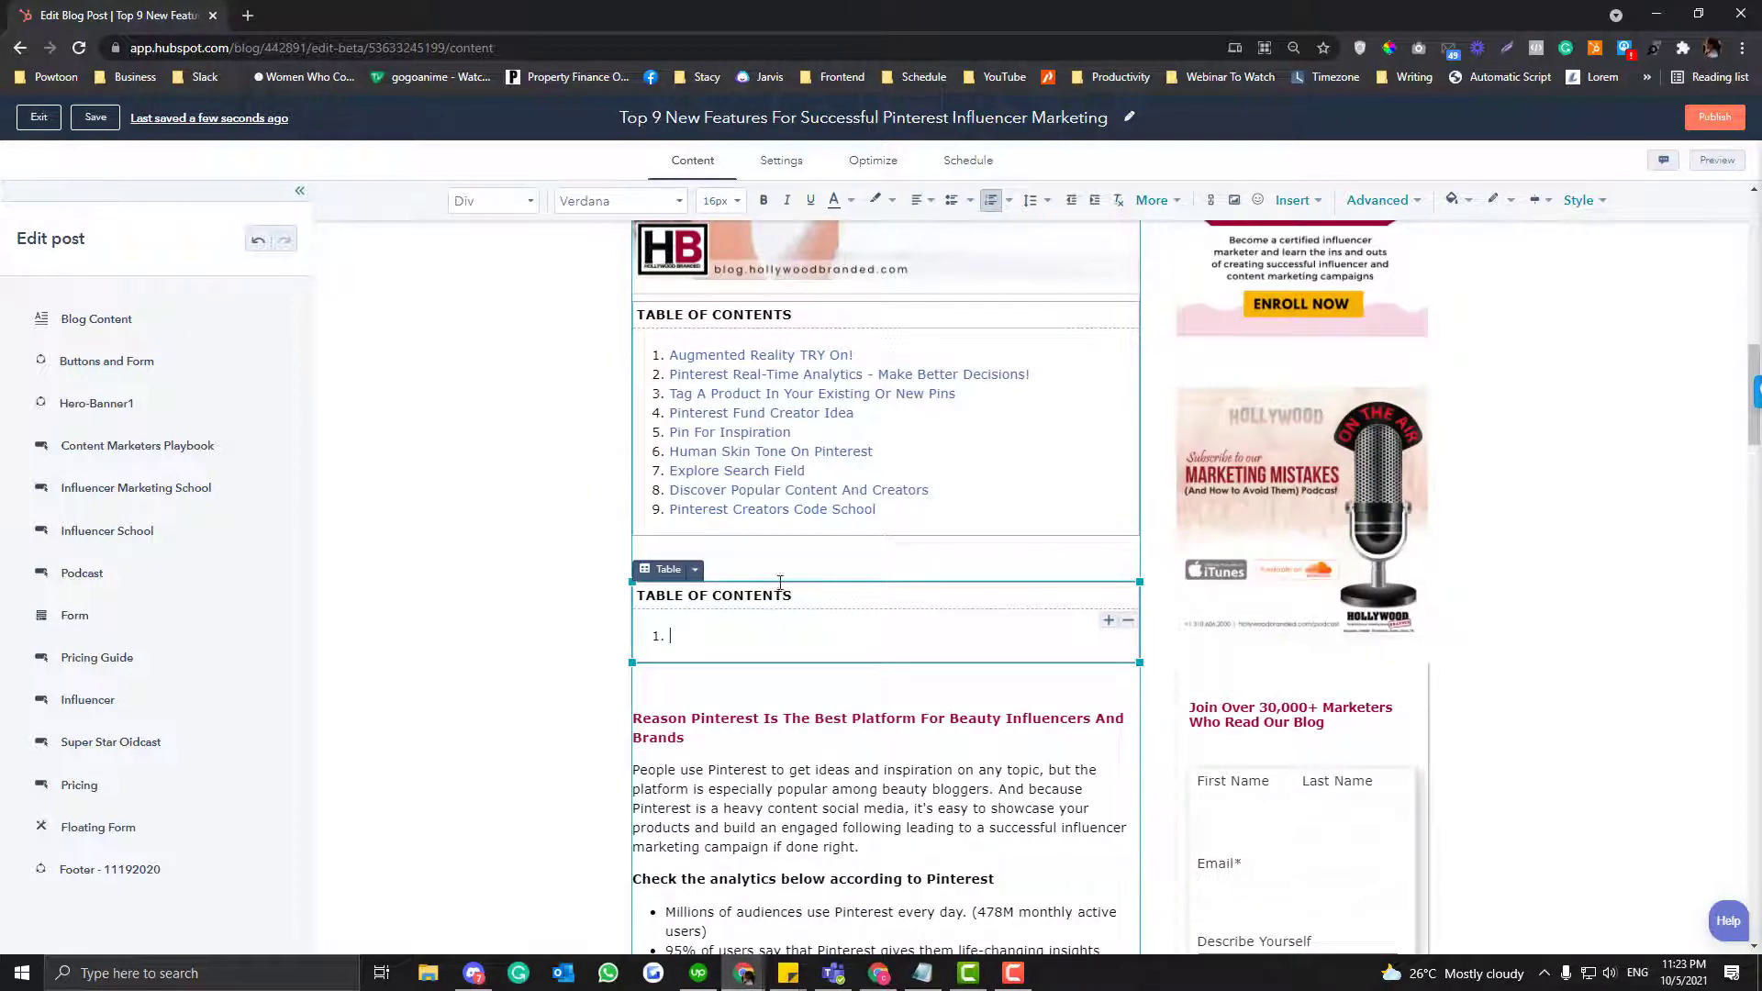
{"action": "scroll", "coordinate": [779, 581], "scroll_direction": "down", "scroll_amount": 7}
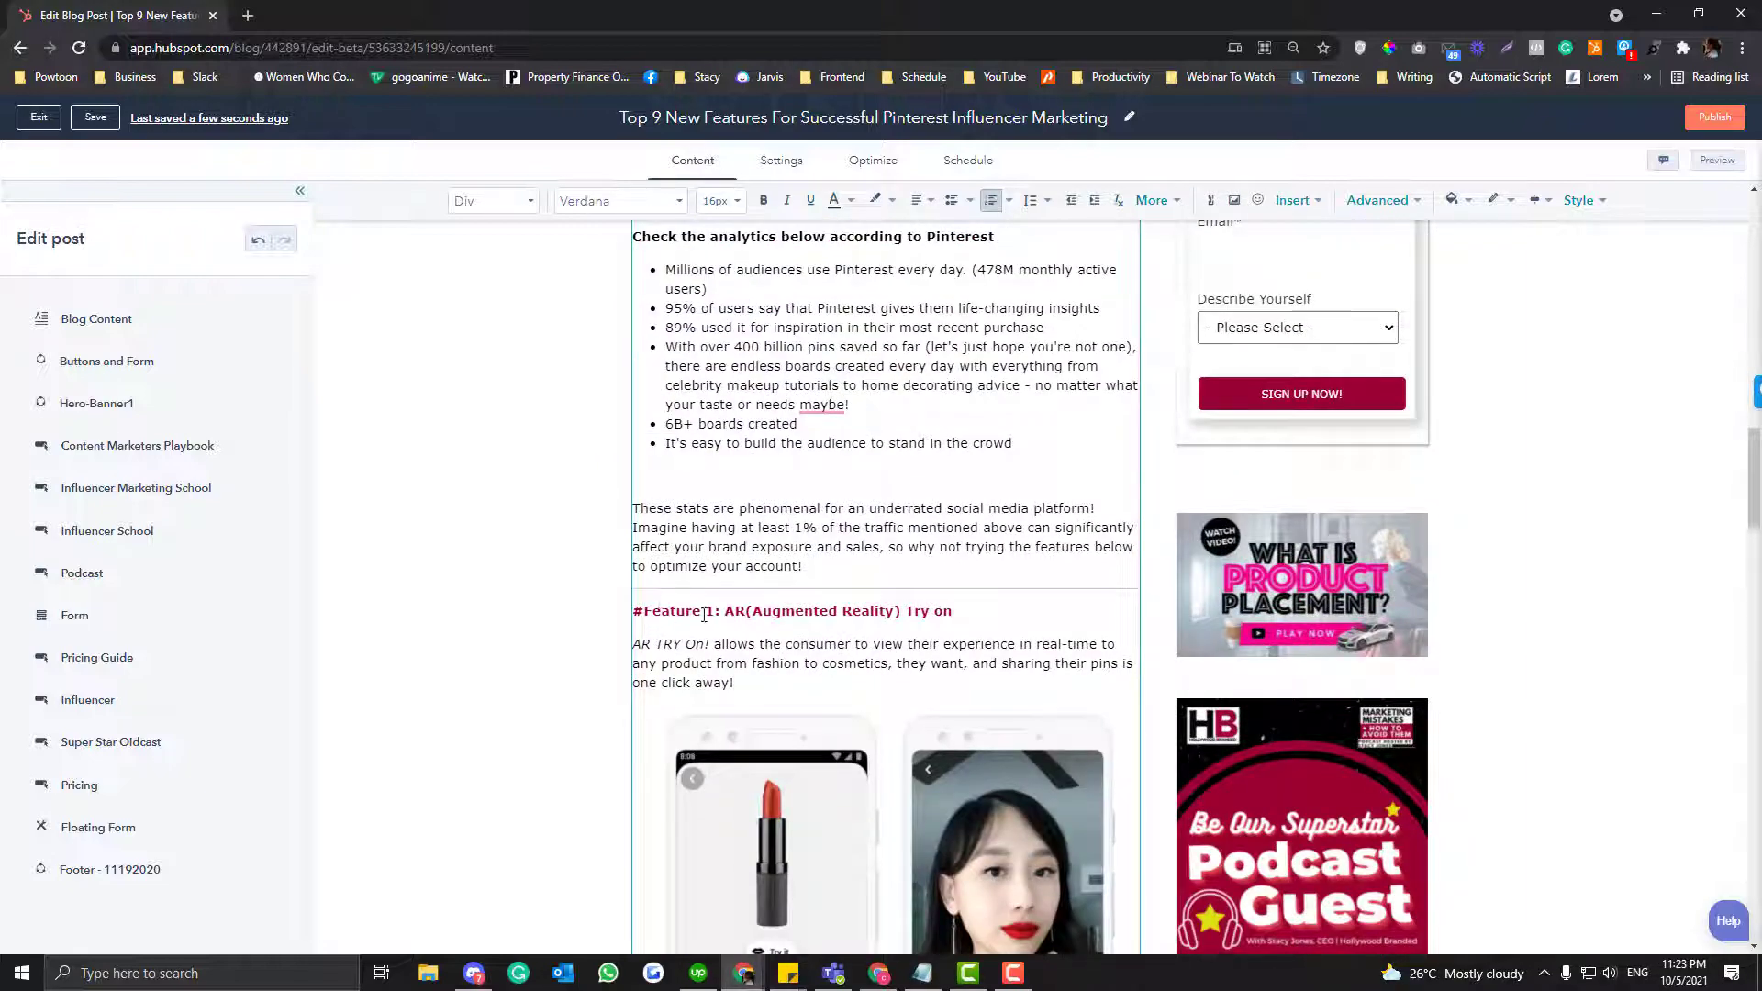
{"action": "scroll", "coordinate": [1035, 614], "scroll_direction": "up", "scroll_amount": 8}
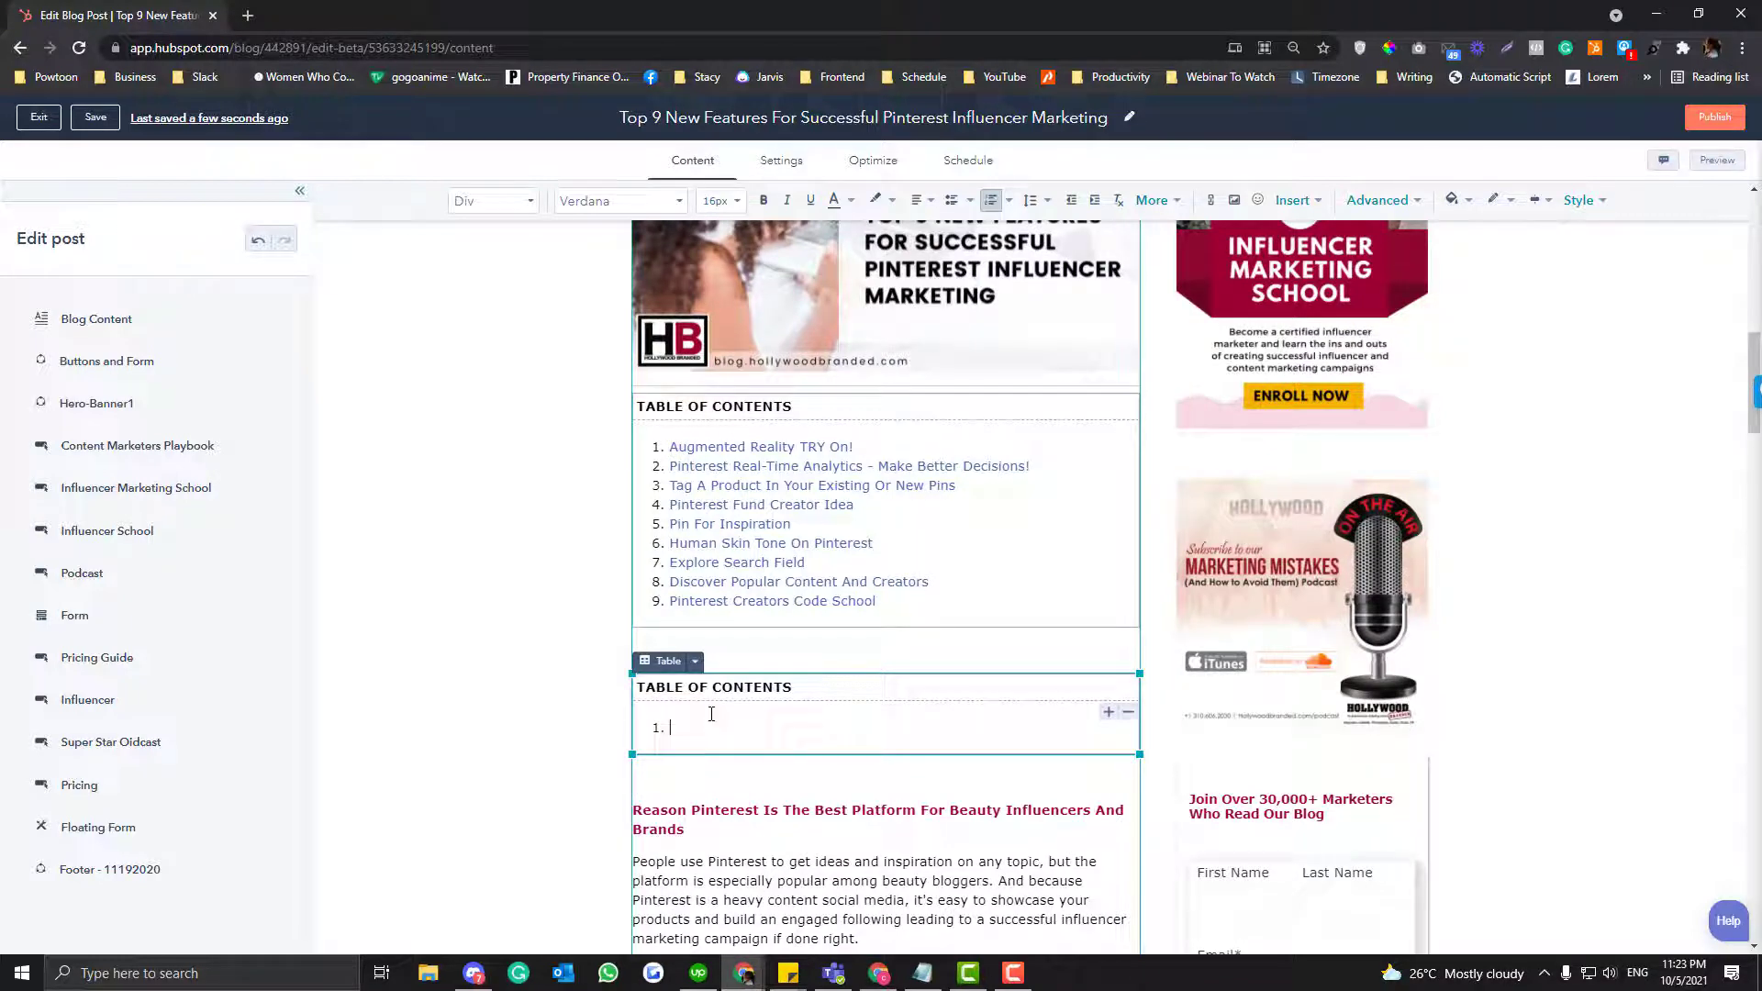
Enter "Augmented Reality TRY On!" as the first numbered item in the new table
{"action": "type", "text": "aU"}
{"action": "key", "text": "BackSpace"}
{"action": "key", "text": "BackSpace"}
{"action": "type", "text": "Augmented Reality TRY On!"}
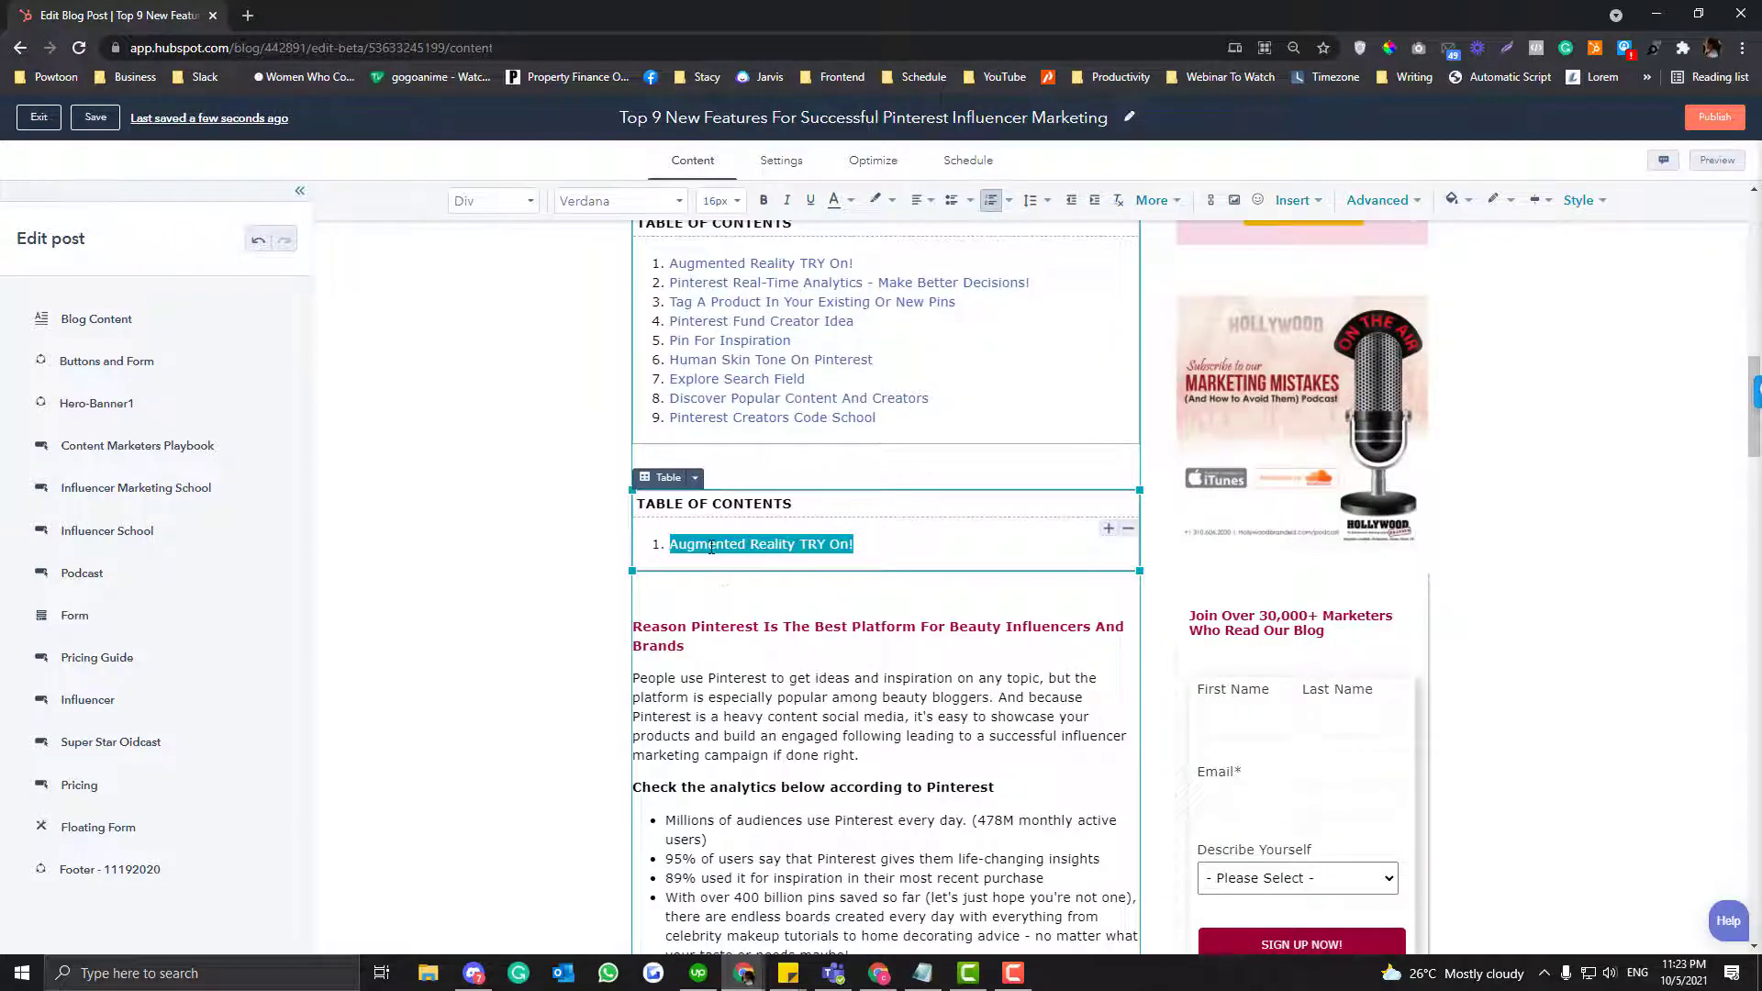
Link the "Augmented Reality TRY On!" item in the new table to the URL #heading1
{"action": "scroll", "coordinate": [698, 588], "scroll_direction": "down", "scroll_amount": 6}
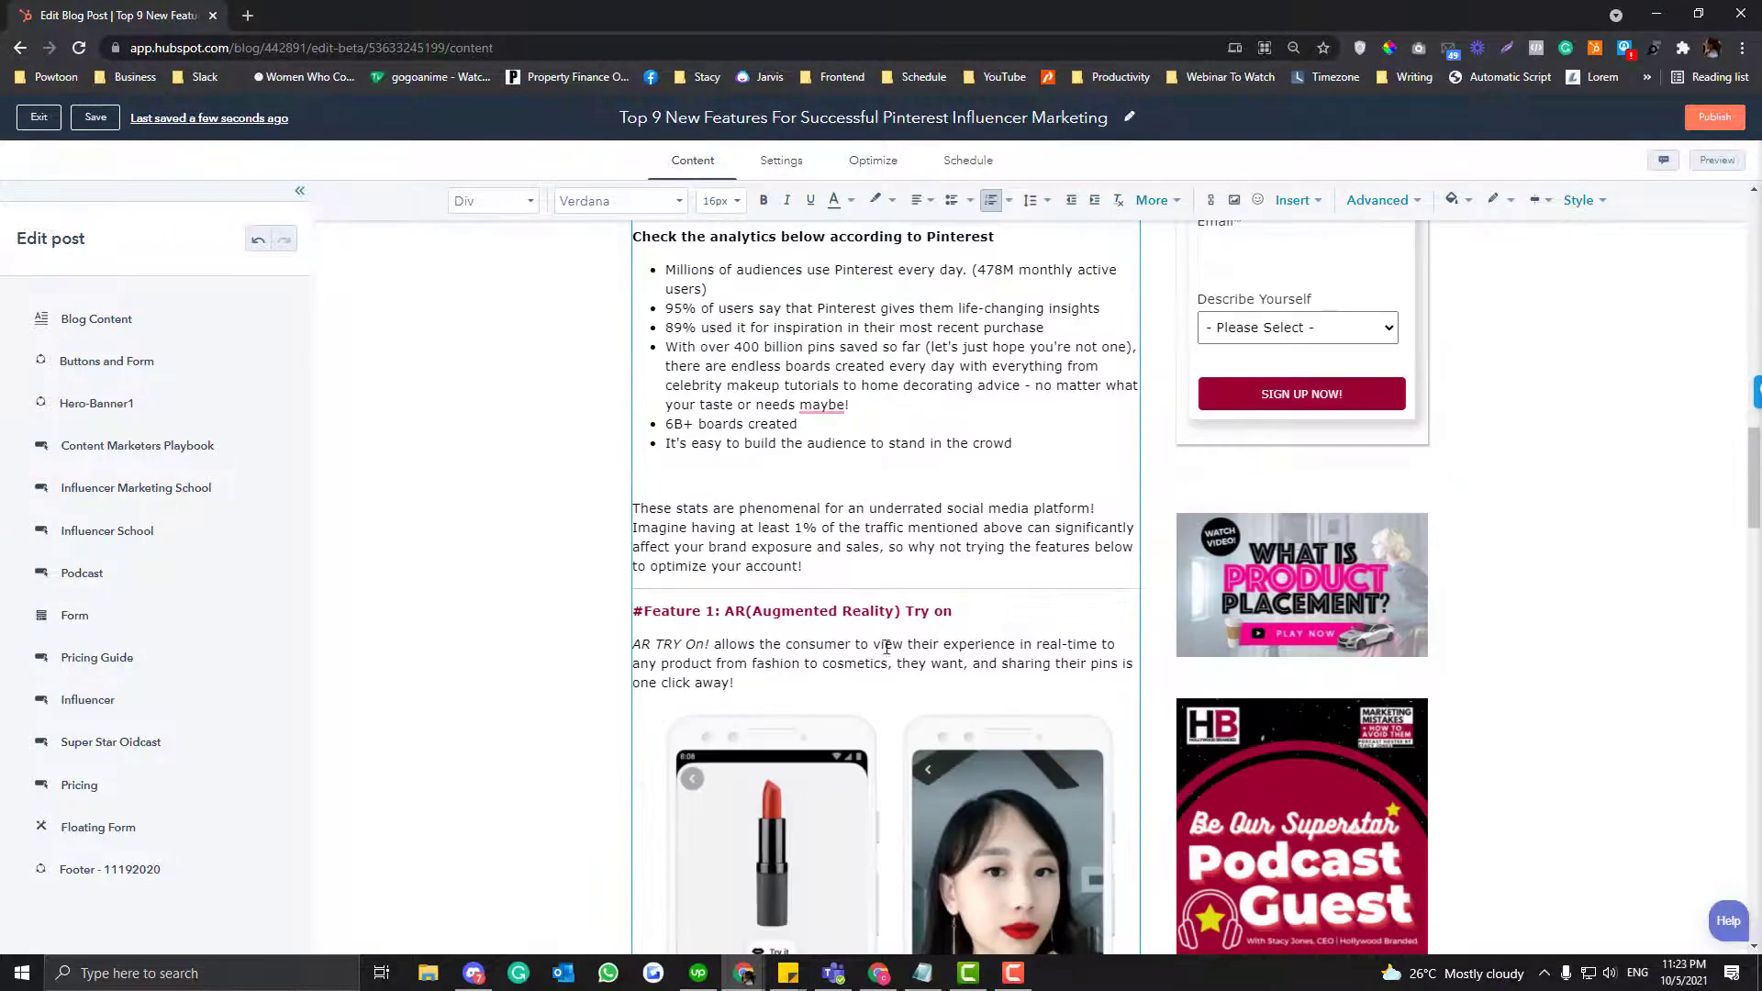
{"action": "scroll", "coordinate": [1003, 624], "scroll_direction": "up", "scroll_amount": 7}
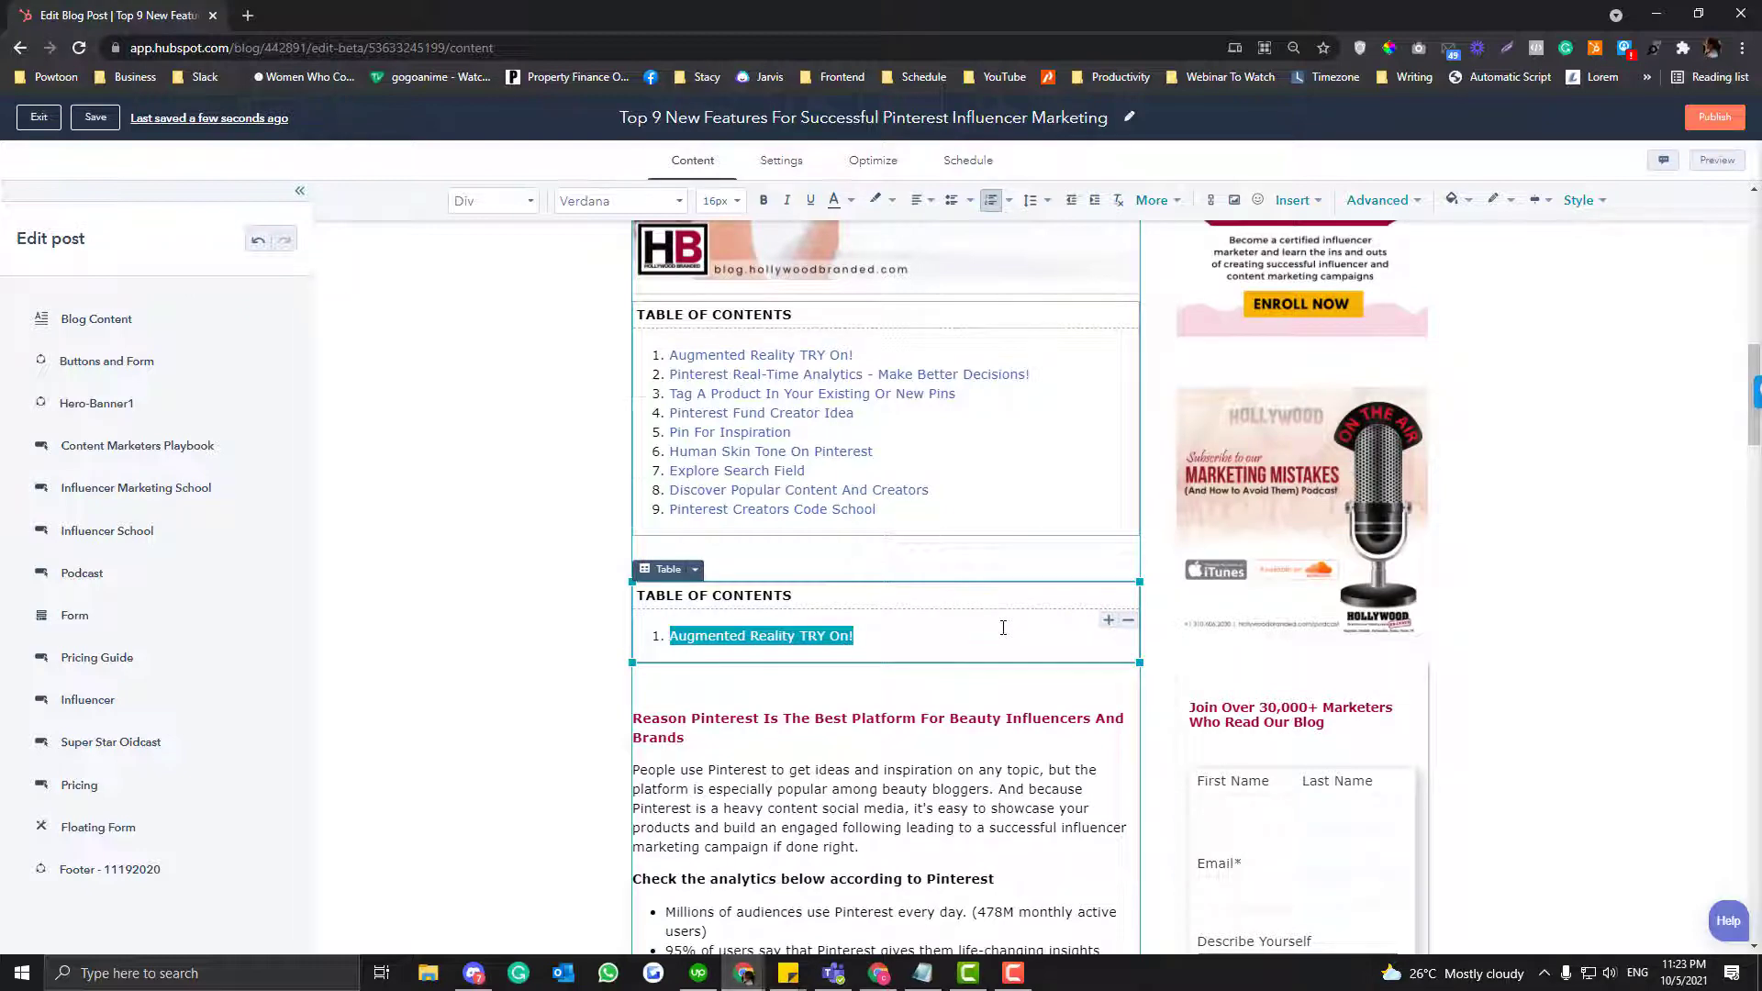
{"action": "scroll", "coordinate": [1003, 628], "scroll_direction": "down", "scroll_amount": 2}
{"action": "left_click_drag", "start_coordinate": [897, 449], "coordinate": [667, 452]}
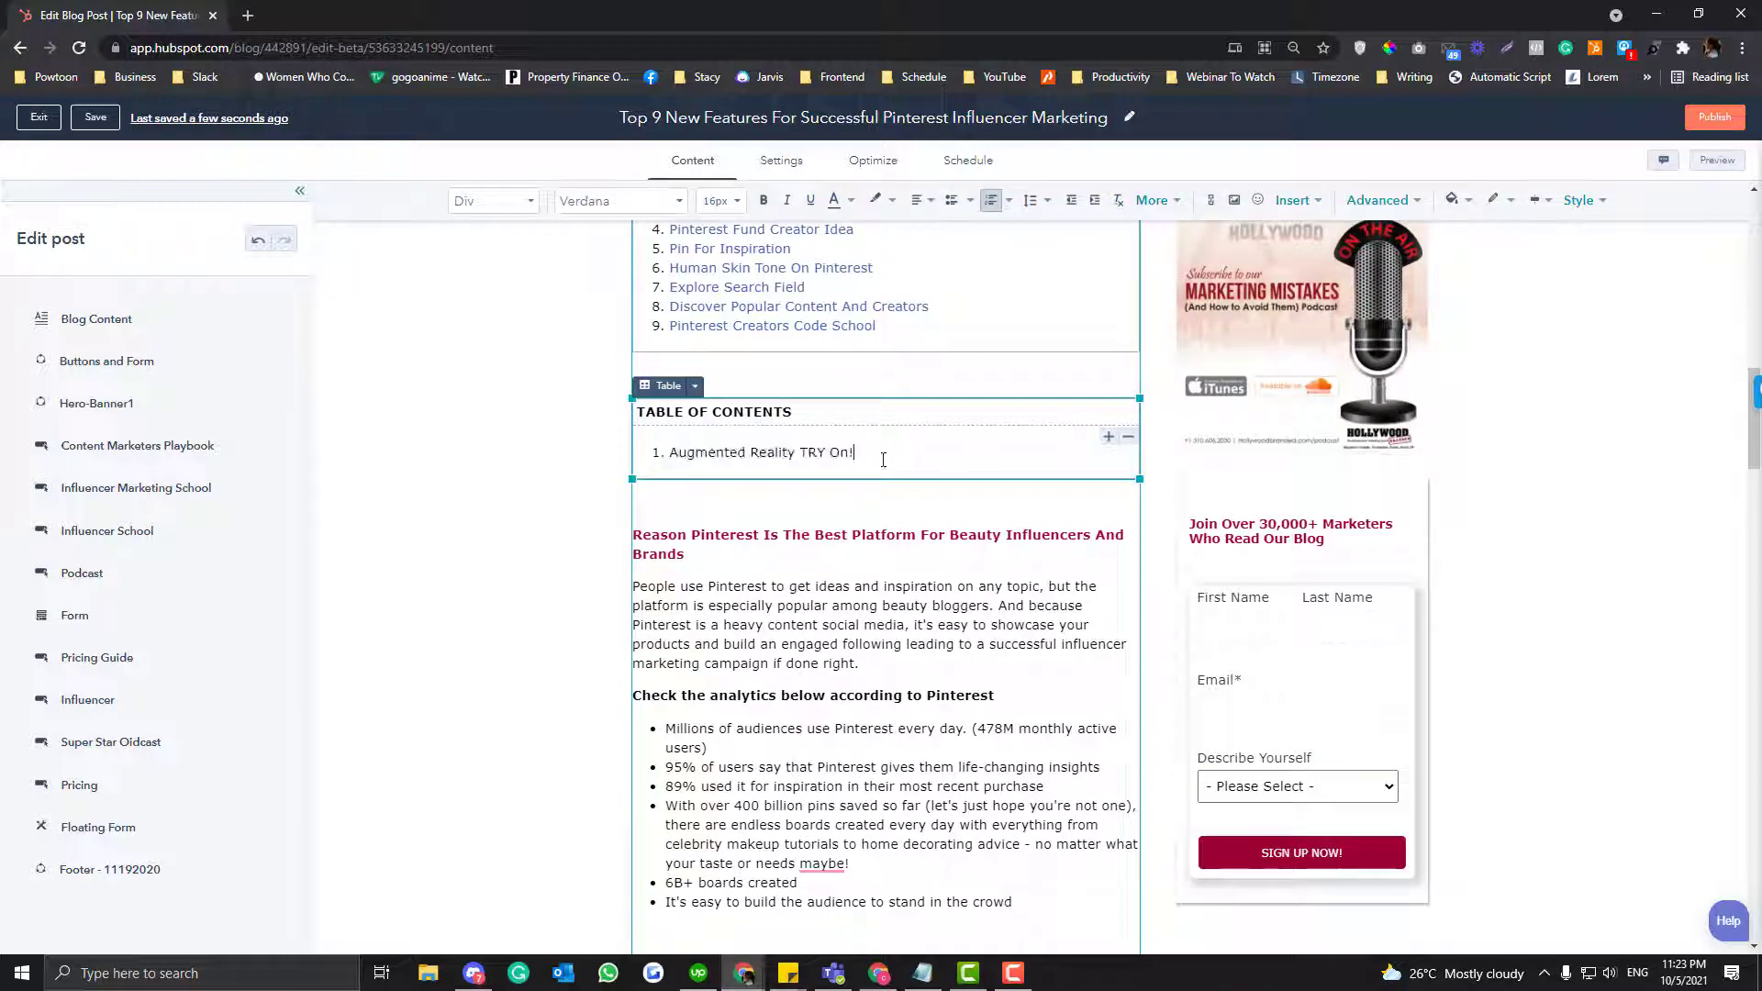
{"action": "left_click_drag", "start_coordinate": [884, 454], "coordinate": [657, 452]}
{"action": "scroll", "coordinate": [1068, 380], "scroll_direction": "up", "scroll_amount": 1}
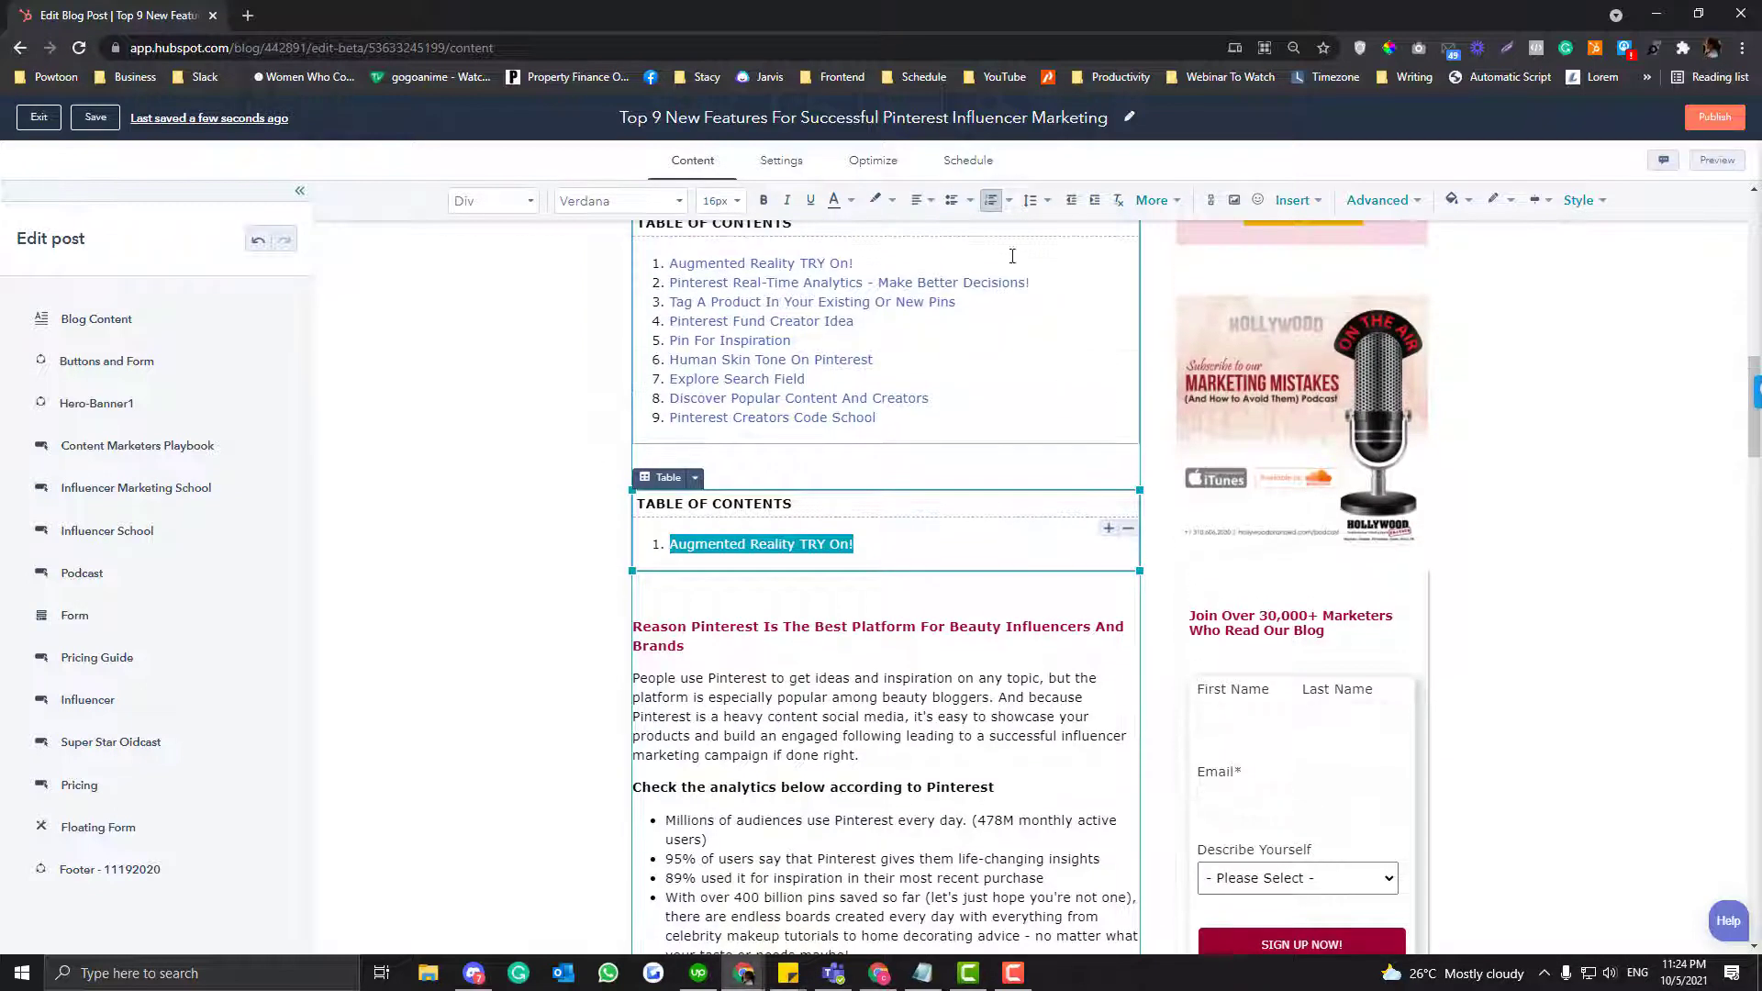
{"action": "left_click", "coordinate": [1210, 201]}
{"action": "type", "text": "#"}
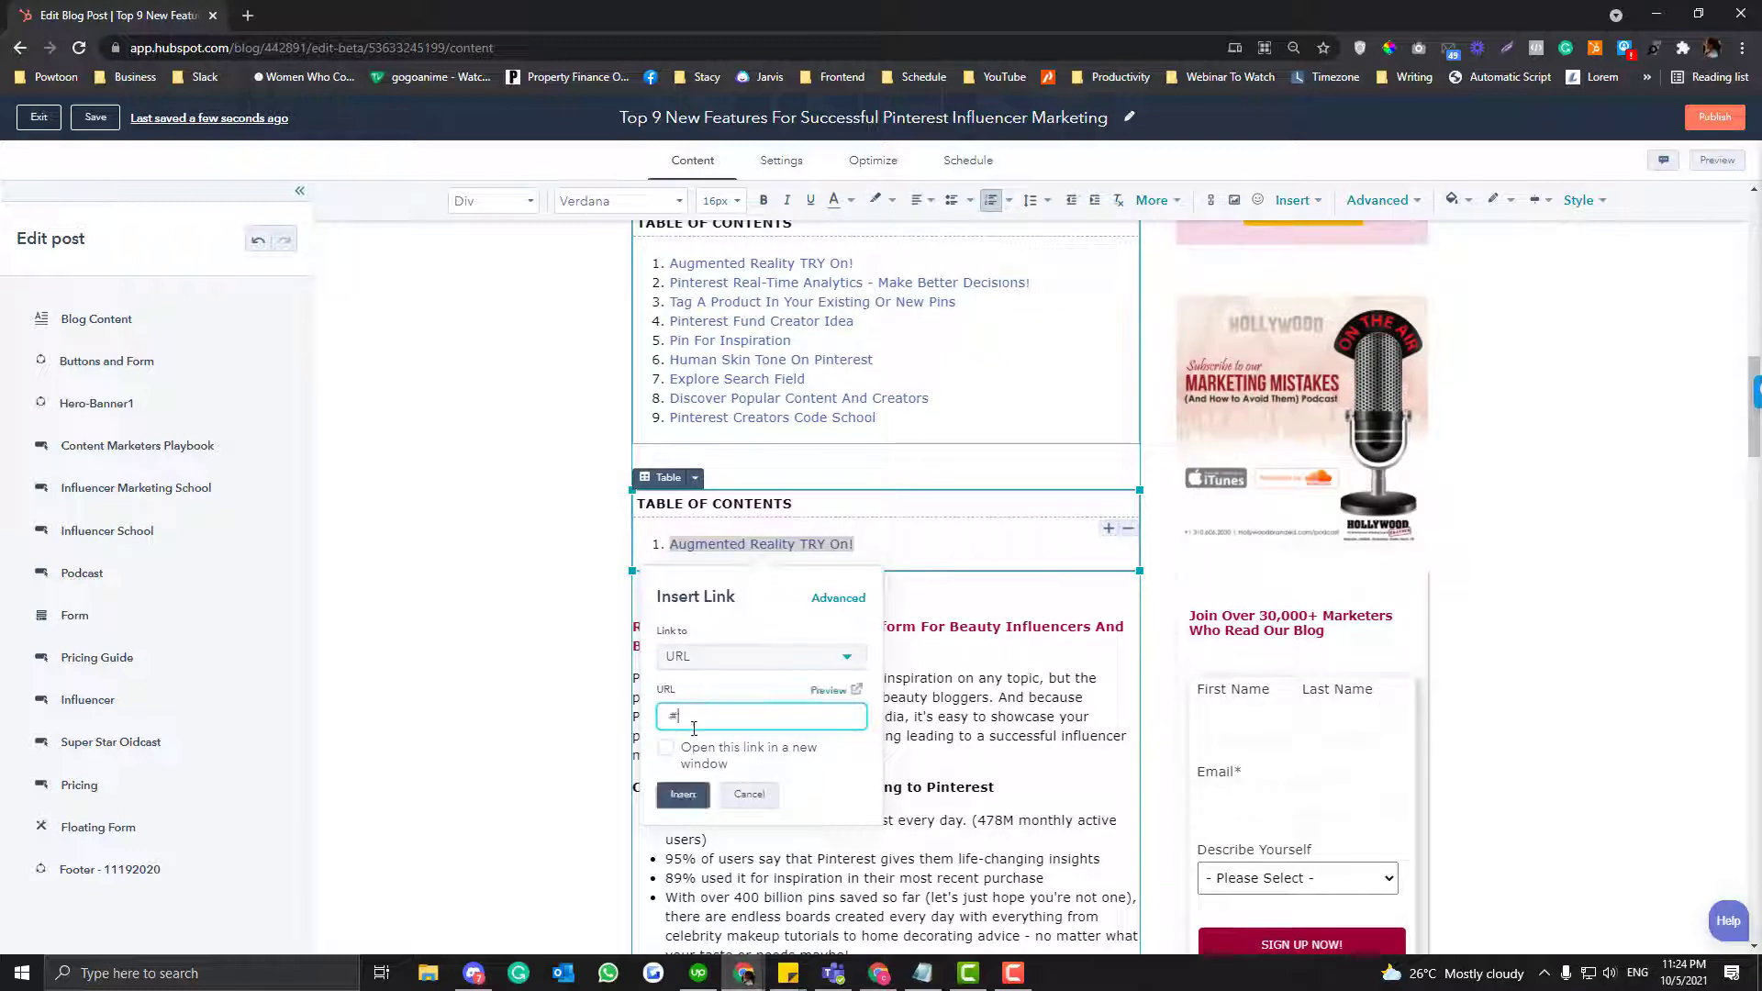
{"action": "left_click", "coordinate": [712, 659]}
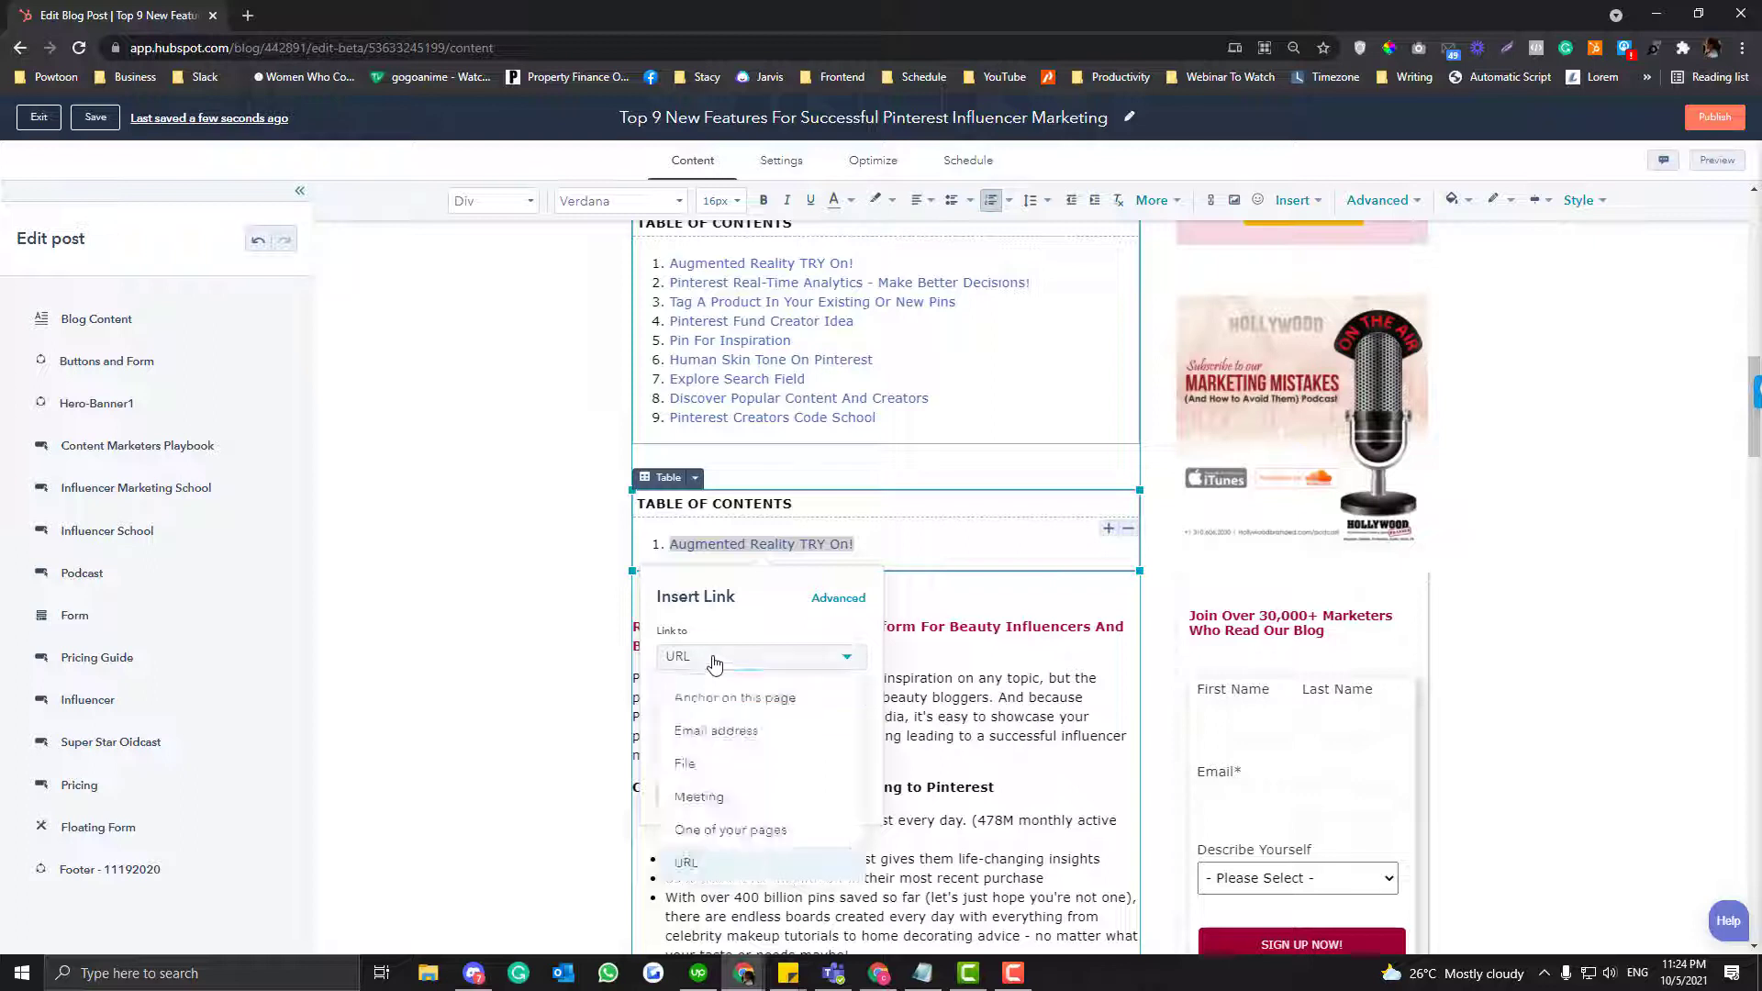
{"action": "left_click", "coordinate": [697, 861]}
{"action": "left_click", "coordinate": [723, 720]}
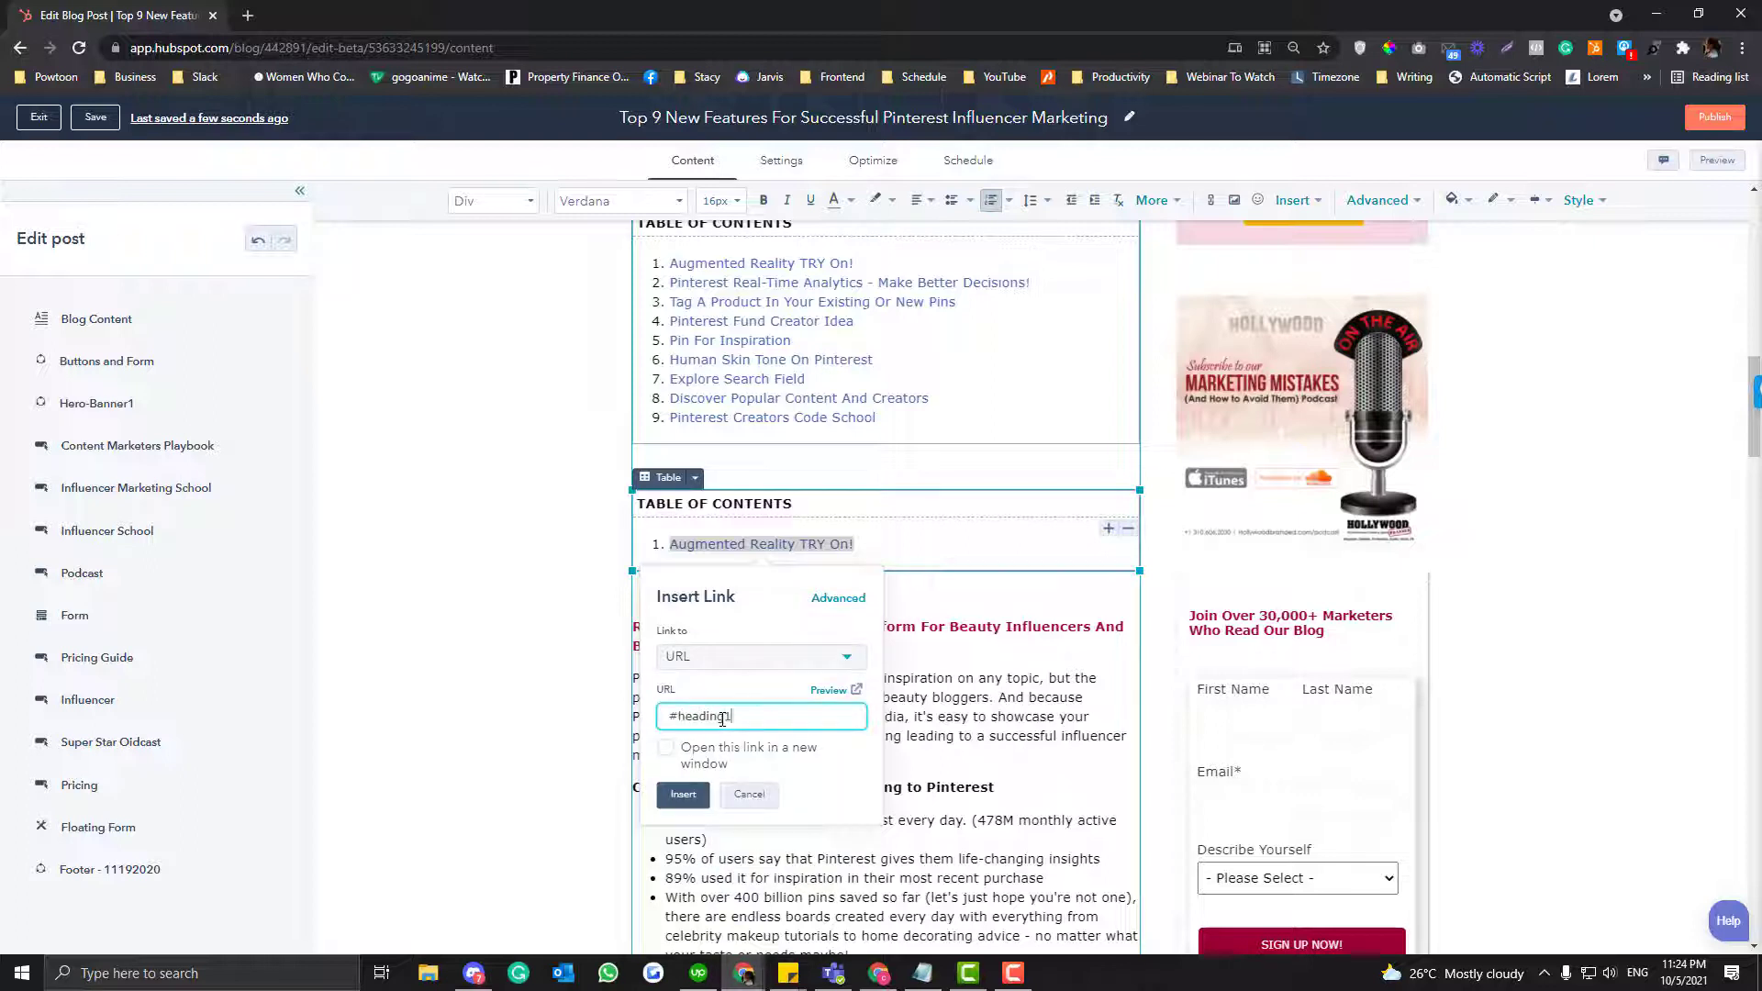
{"action": "type", "text": "heading1"}
{"action": "key", "text": "ctrl+a"}
{"action": "left_click", "coordinate": [688, 800]}
Add "Pinterest Real-Time Analytics - Make Better Decisions" as the second numbered item in the new table
{"action": "left_click", "coordinate": [900, 548]}
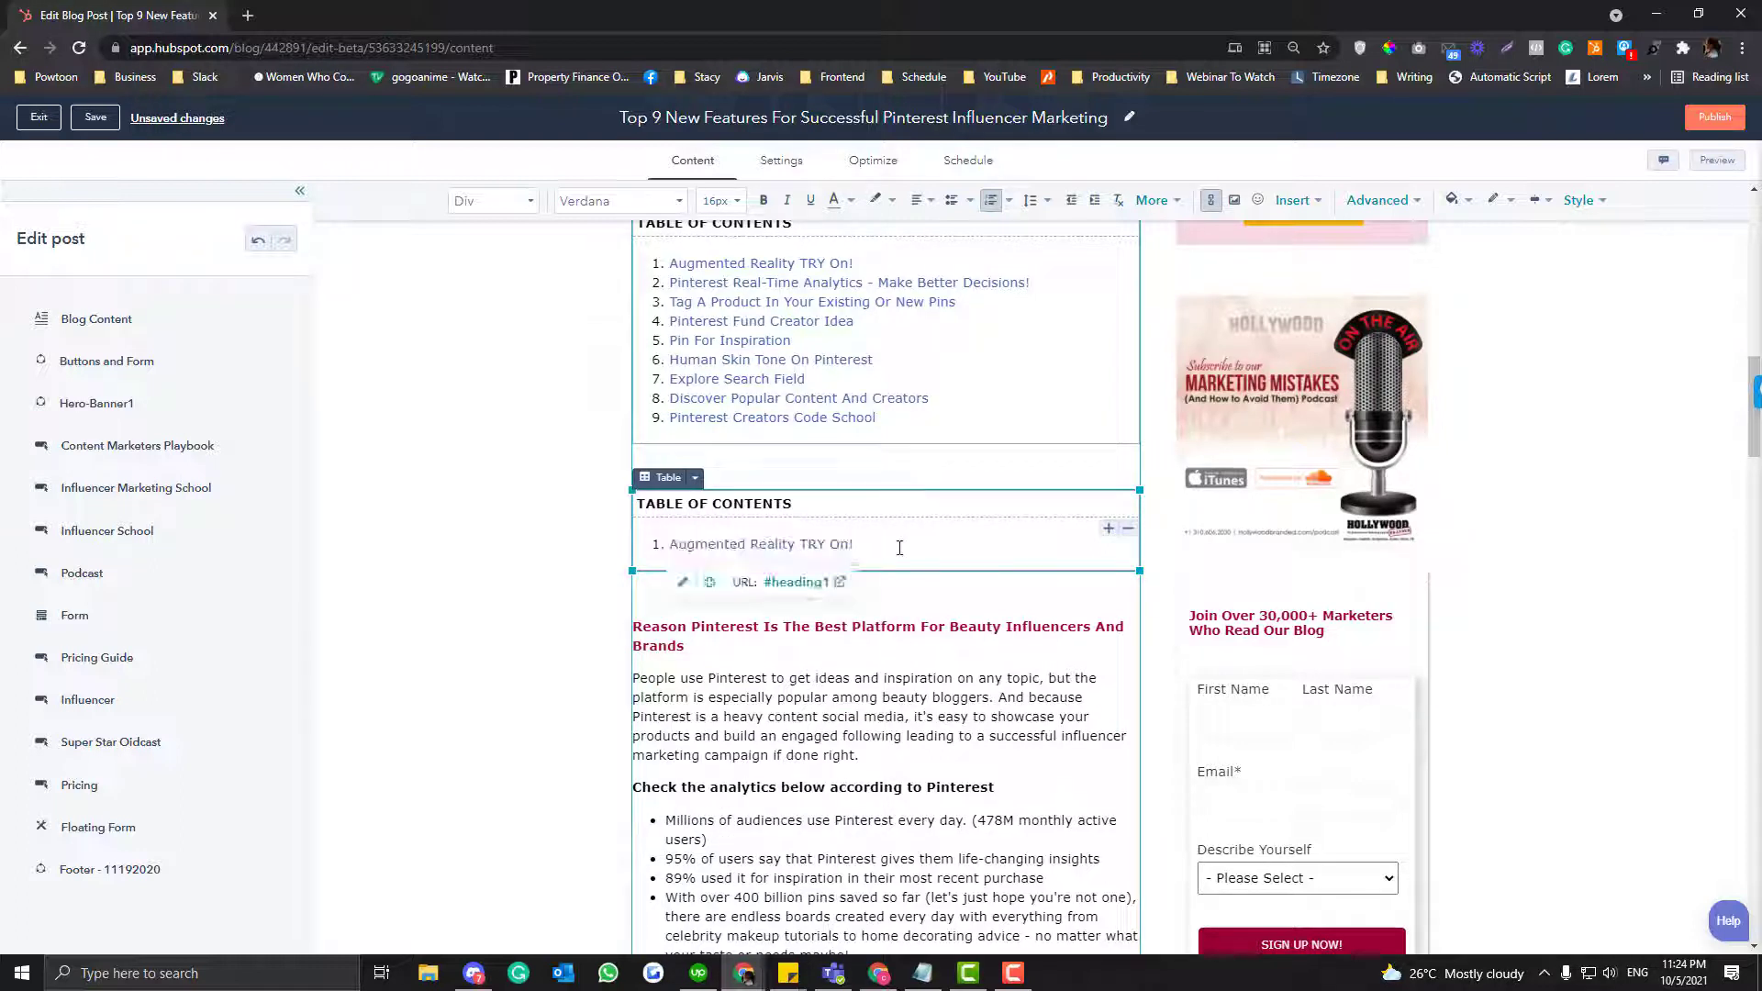
{"action": "key", "text": "Return"}
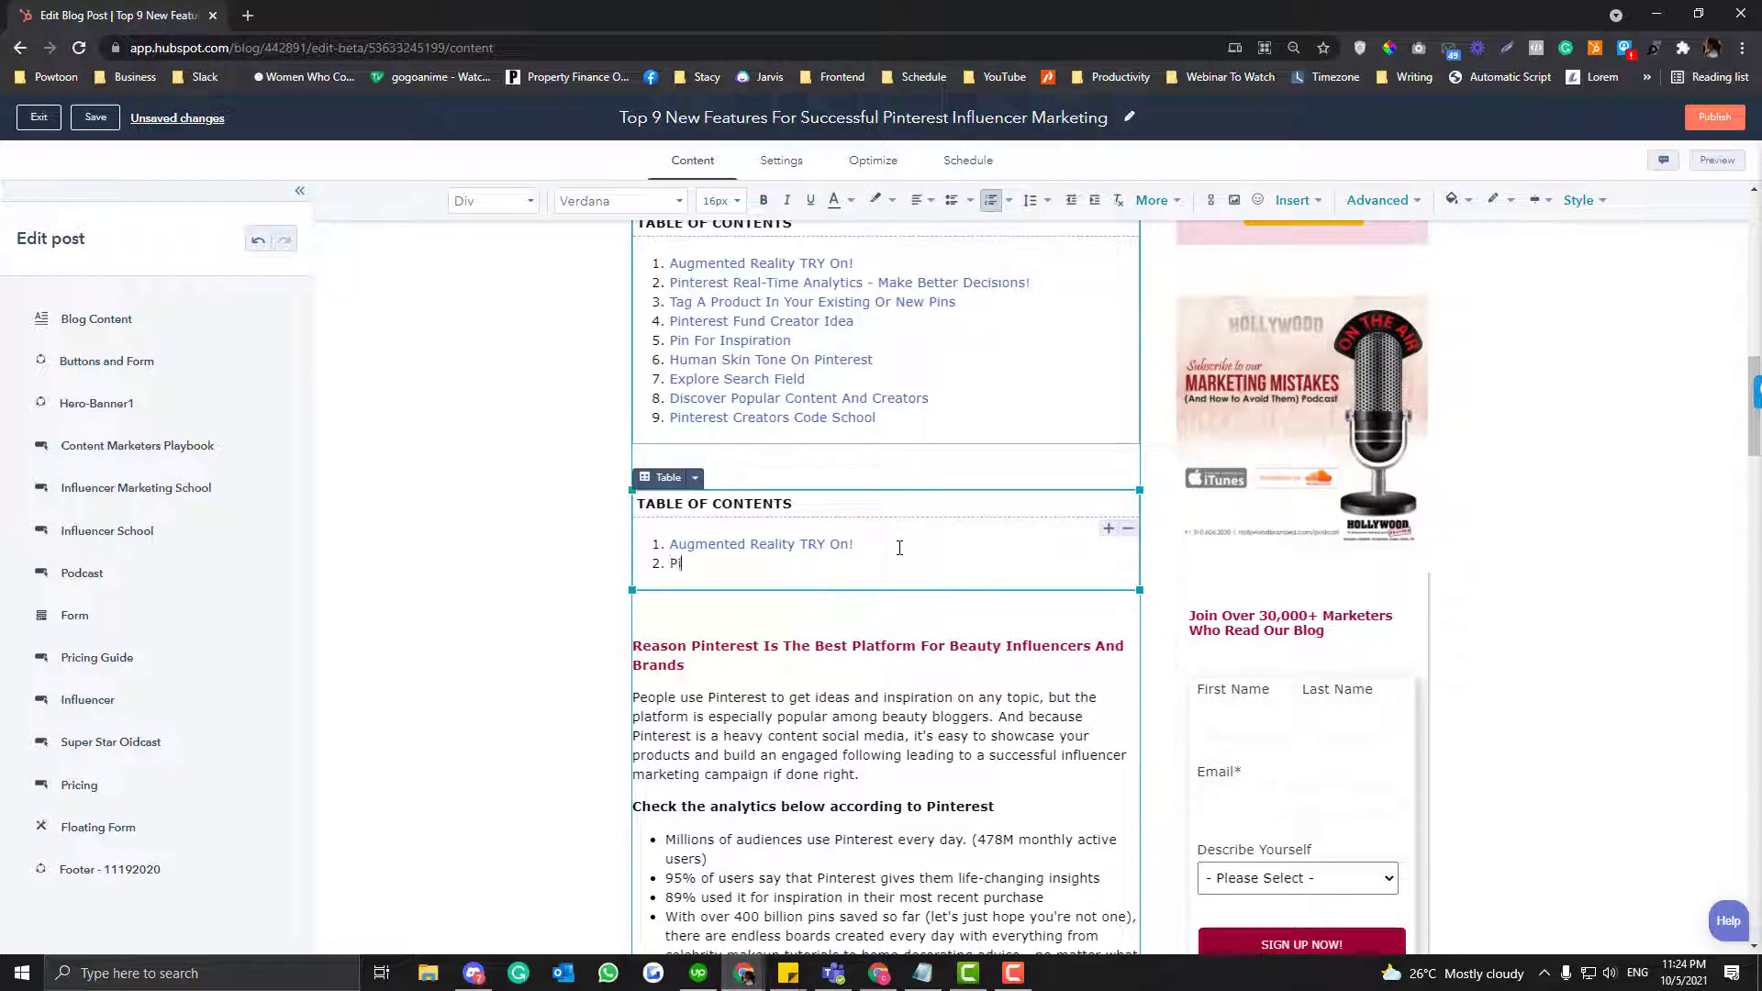
{"action": "type", "text": "Pinterest Real-Time"}
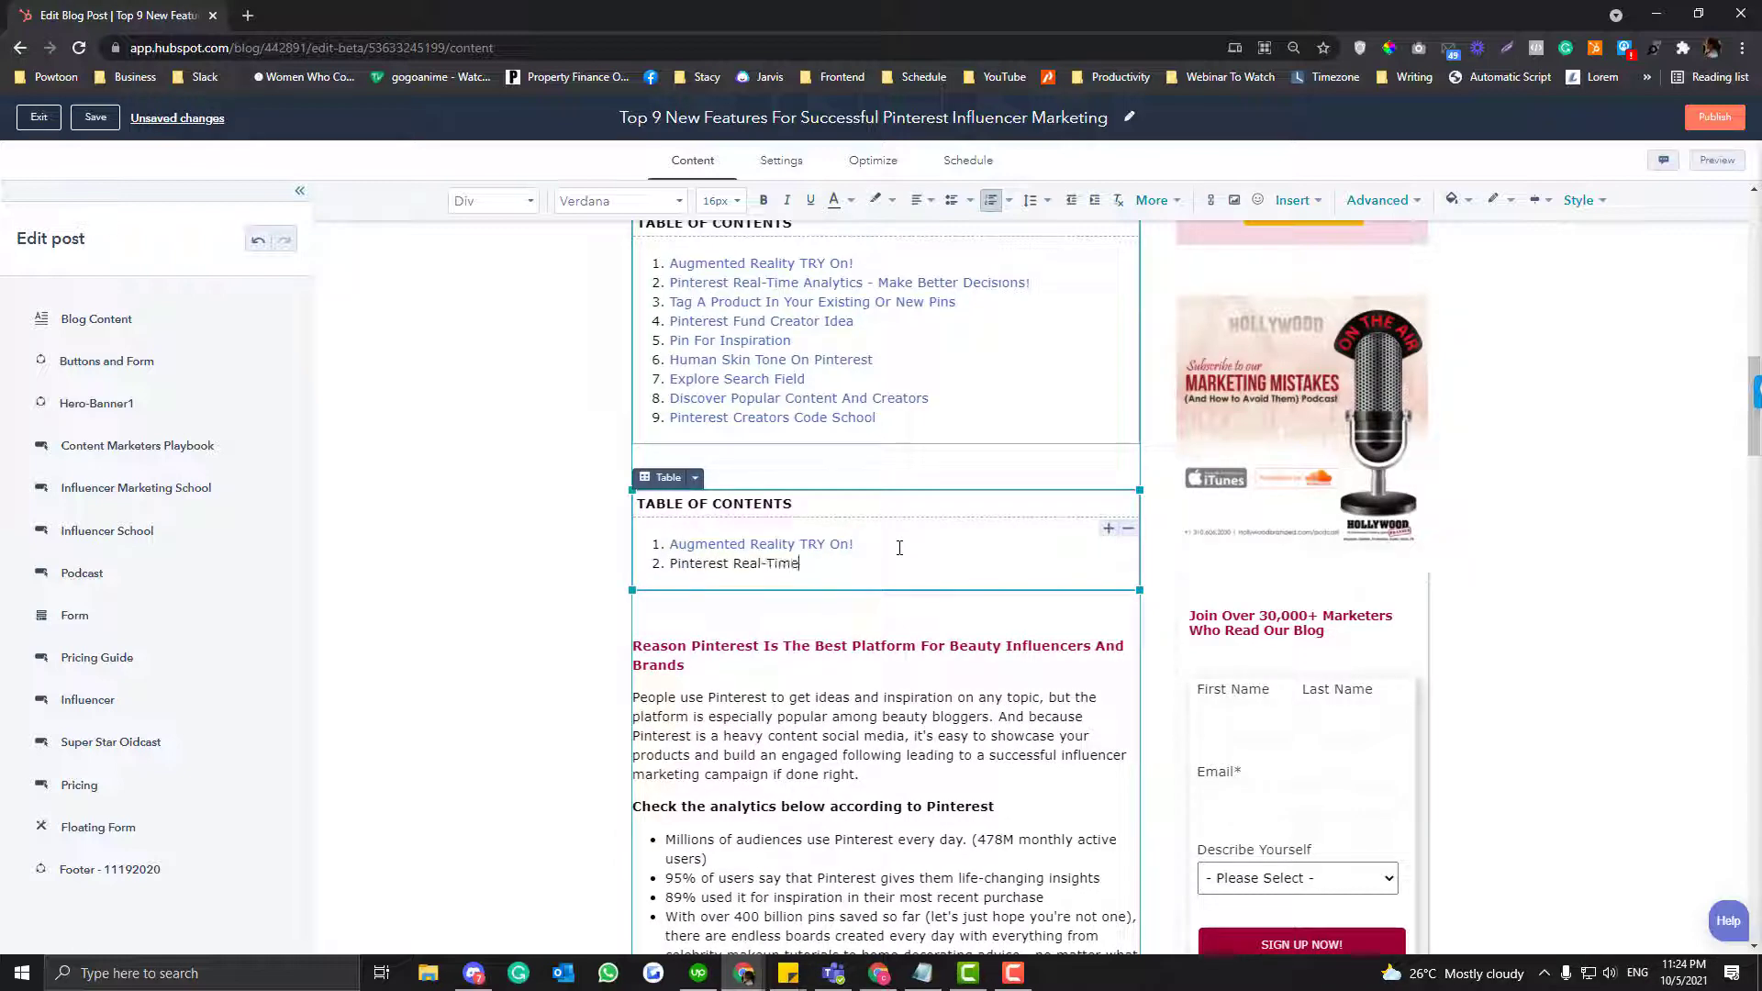
{"action": "type", "text": " Analytics - Make Better Decisions!"}
Examine the article's Feature 1 and Feature 2 headings against the two items in the new table of contents
{"action": "left_click_drag", "start_coordinate": [669, 568], "coordinate": [1028, 565]}
{"action": "scroll", "coordinate": [955, 480], "scroll_direction": "down", "scroll_amount": 10}
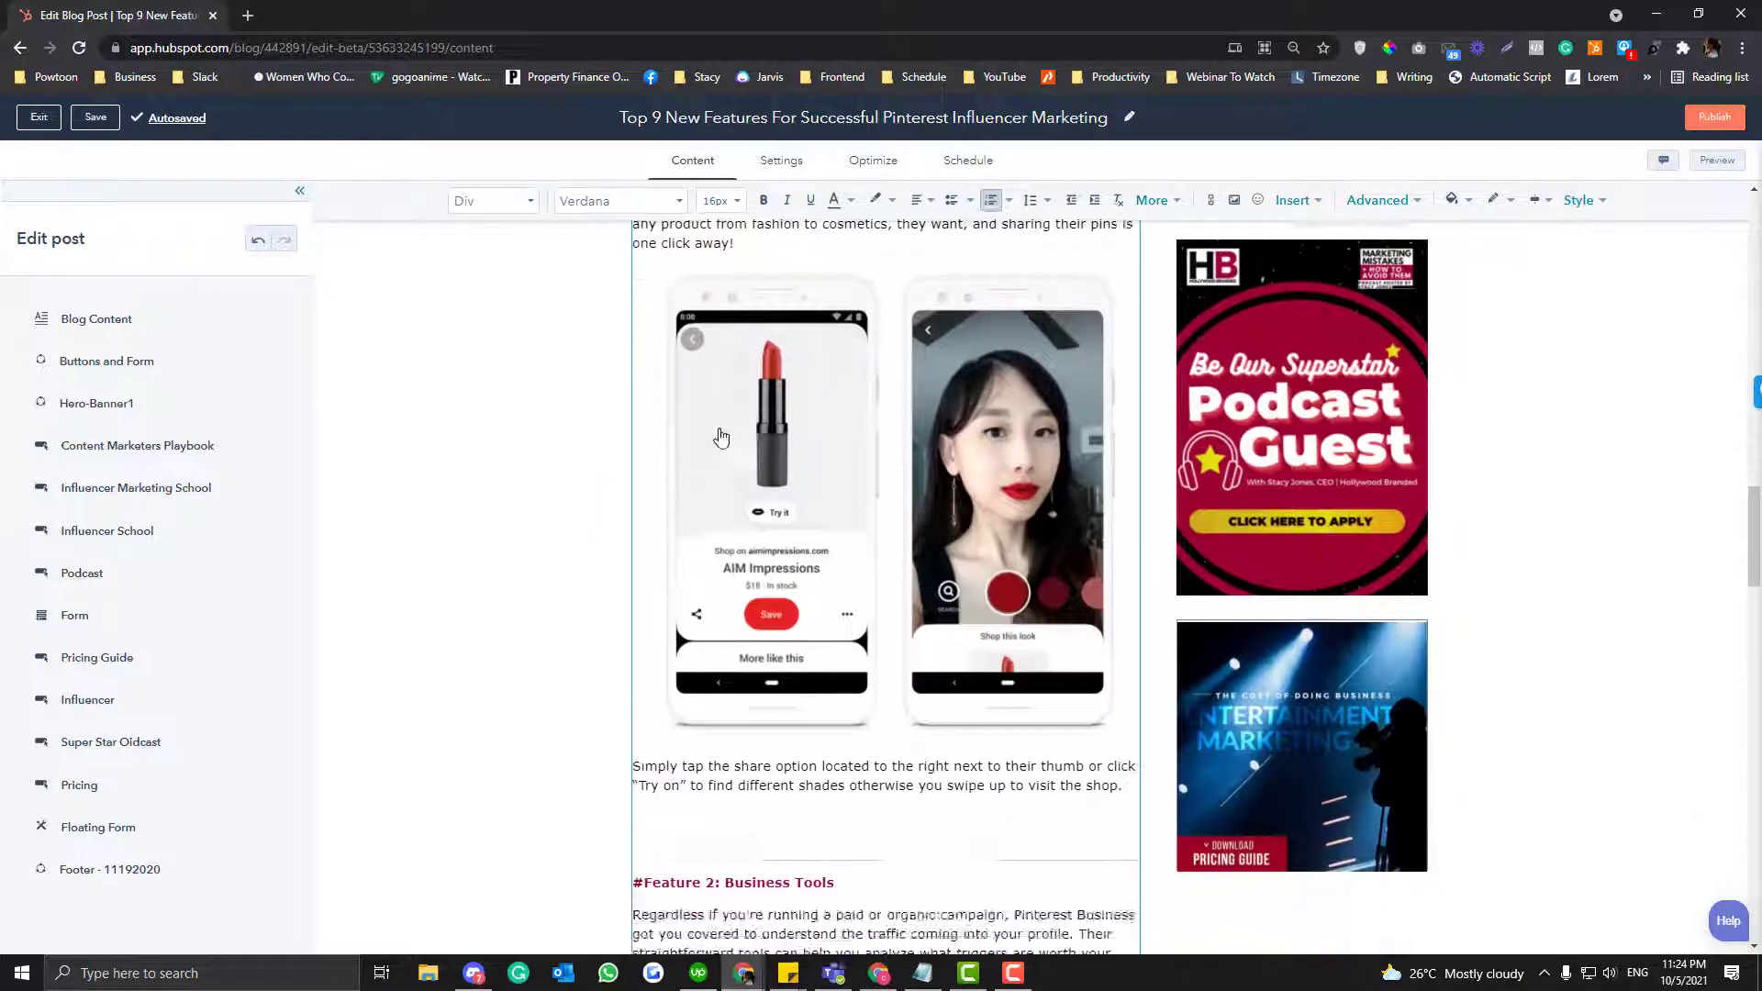
{"action": "scroll", "coordinate": [721, 437], "scroll_direction": "up", "scroll_amount": 2}
{"action": "left_click", "coordinate": [714, 356]}
{"action": "scroll", "coordinate": [801, 576], "scroll_direction": "down", "scroll_amount": 8}
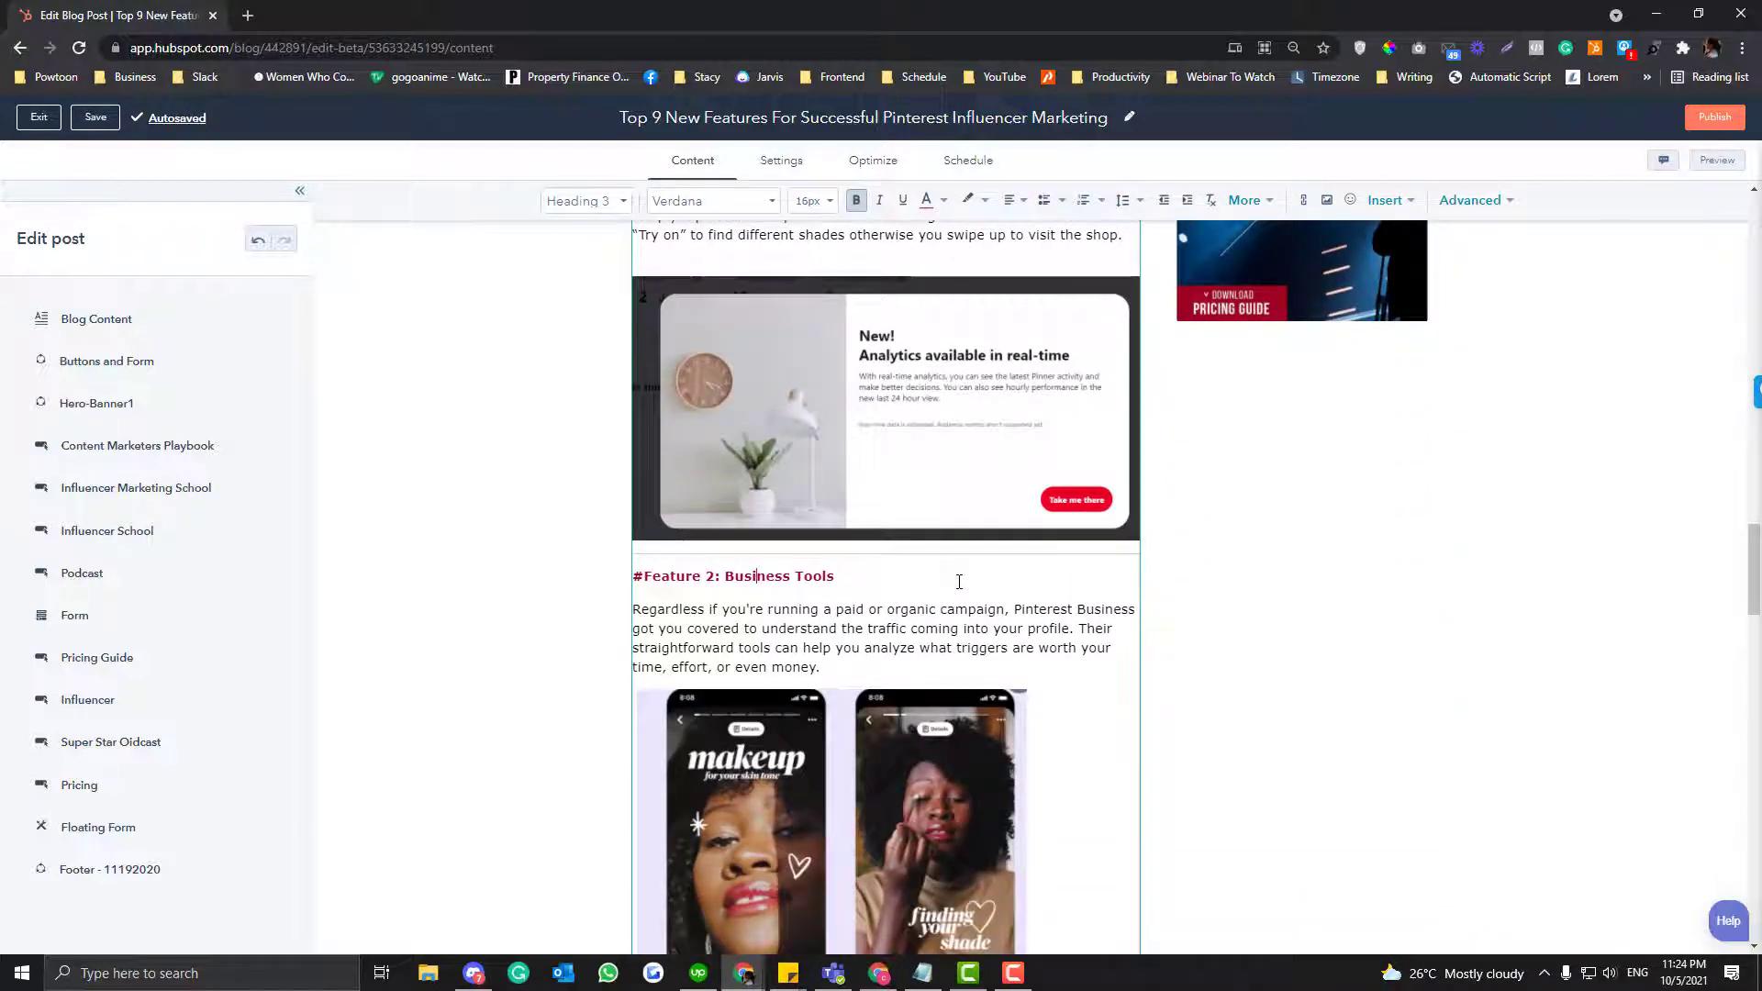
{"action": "scroll", "coordinate": [959, 580], "scroll_direction": "up", "scroll_amount": 12}
{"action": "scroll", "coordinate": [692, 403], "scroll_direction": "down", "scroll_amount": 3}
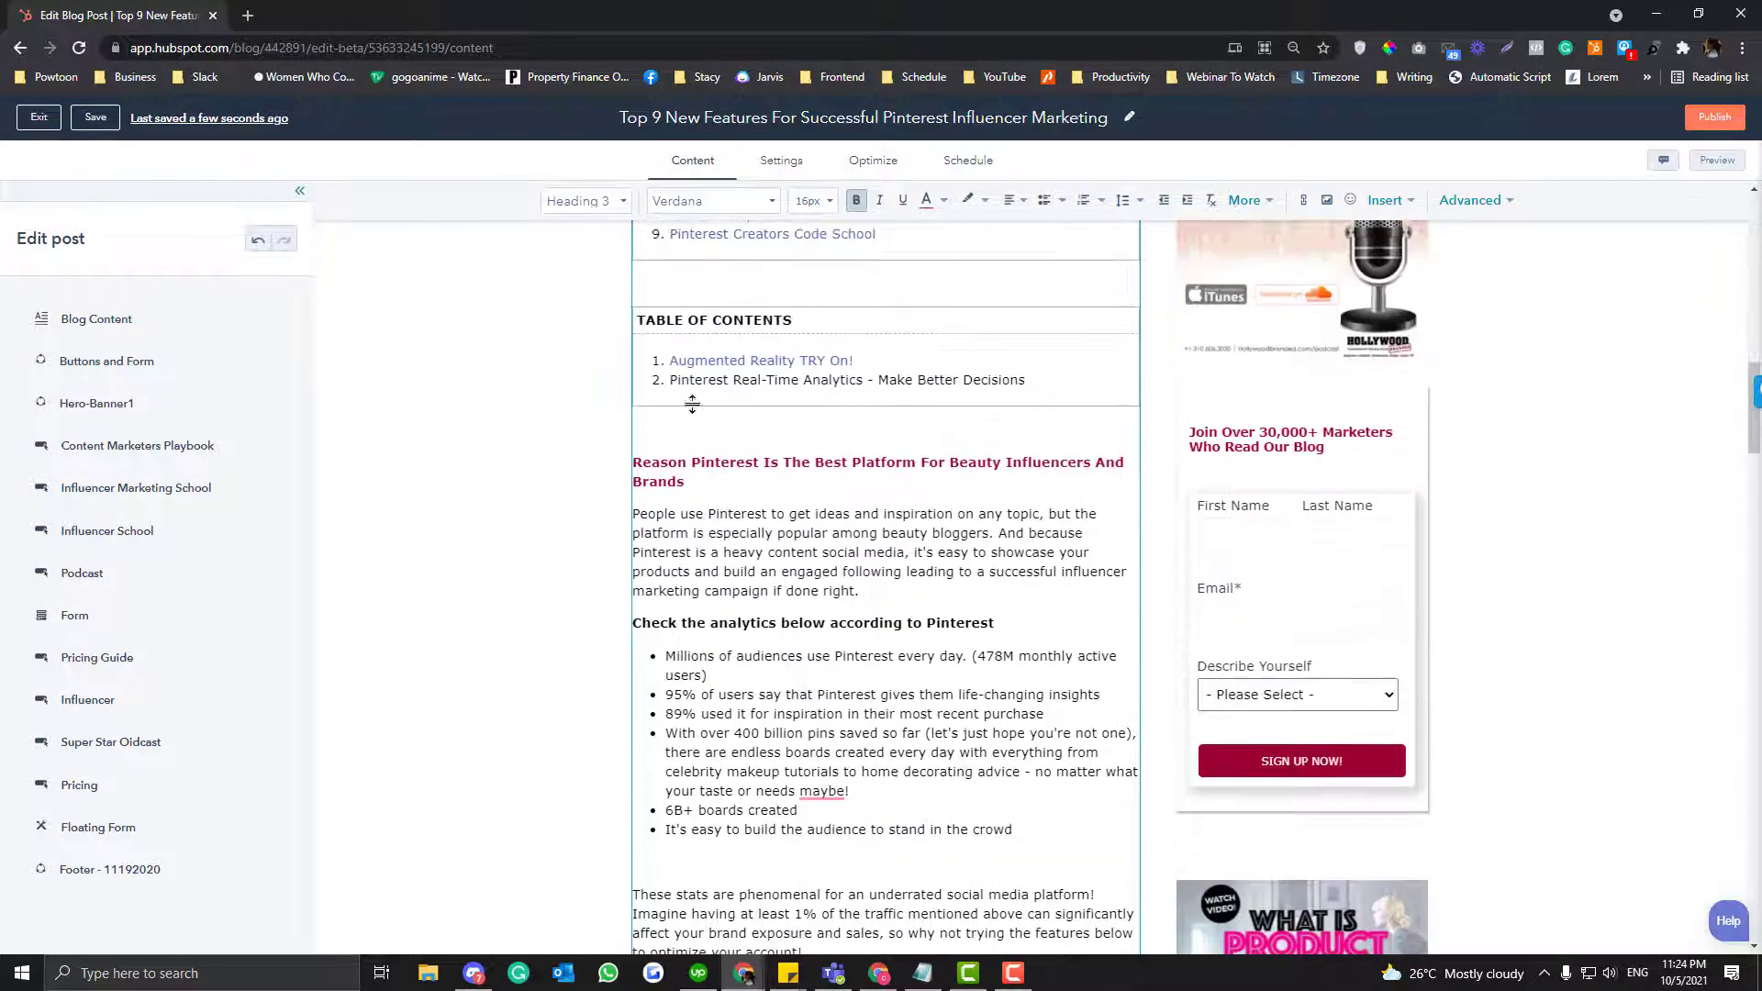
{"action": "left_click", "coordinate": [659, 380]}
{"action": "left_click", "coordinate": [677, 361]}
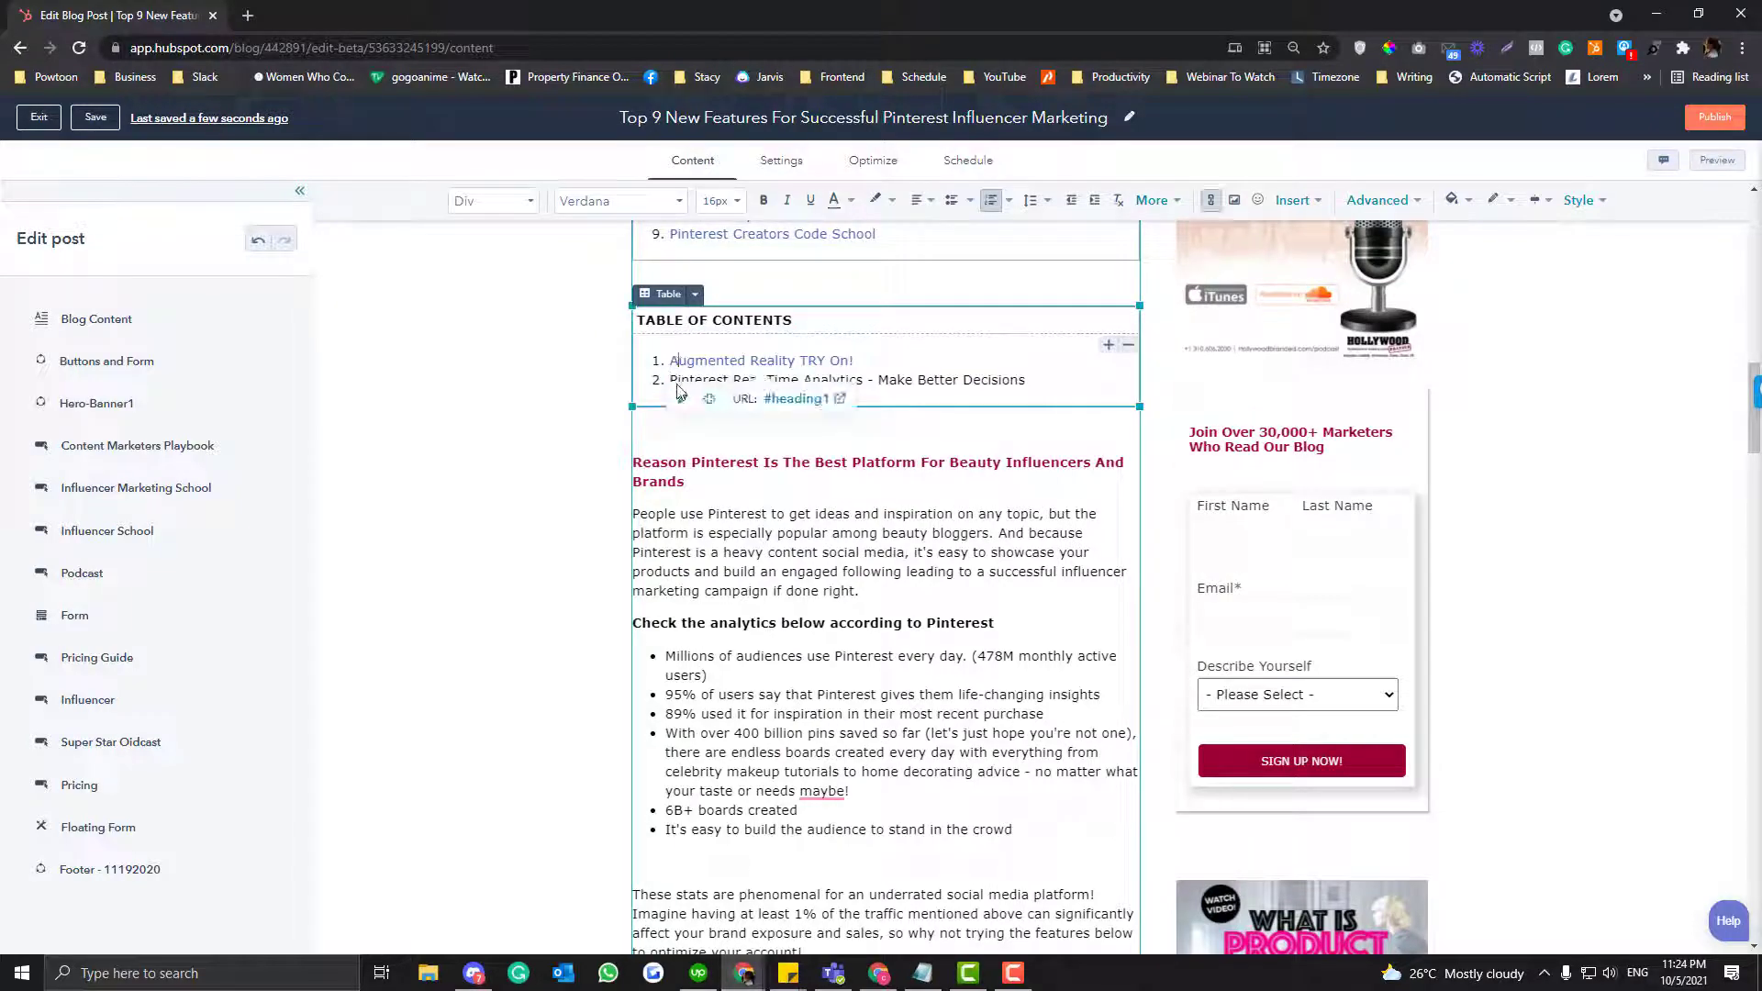
{"action": "left_click", "coordinate": [1066, 380]}
{"action": "scroll", "coordinate": [876, 511], "scroll_direction": "down", "scroll_amount": 2}
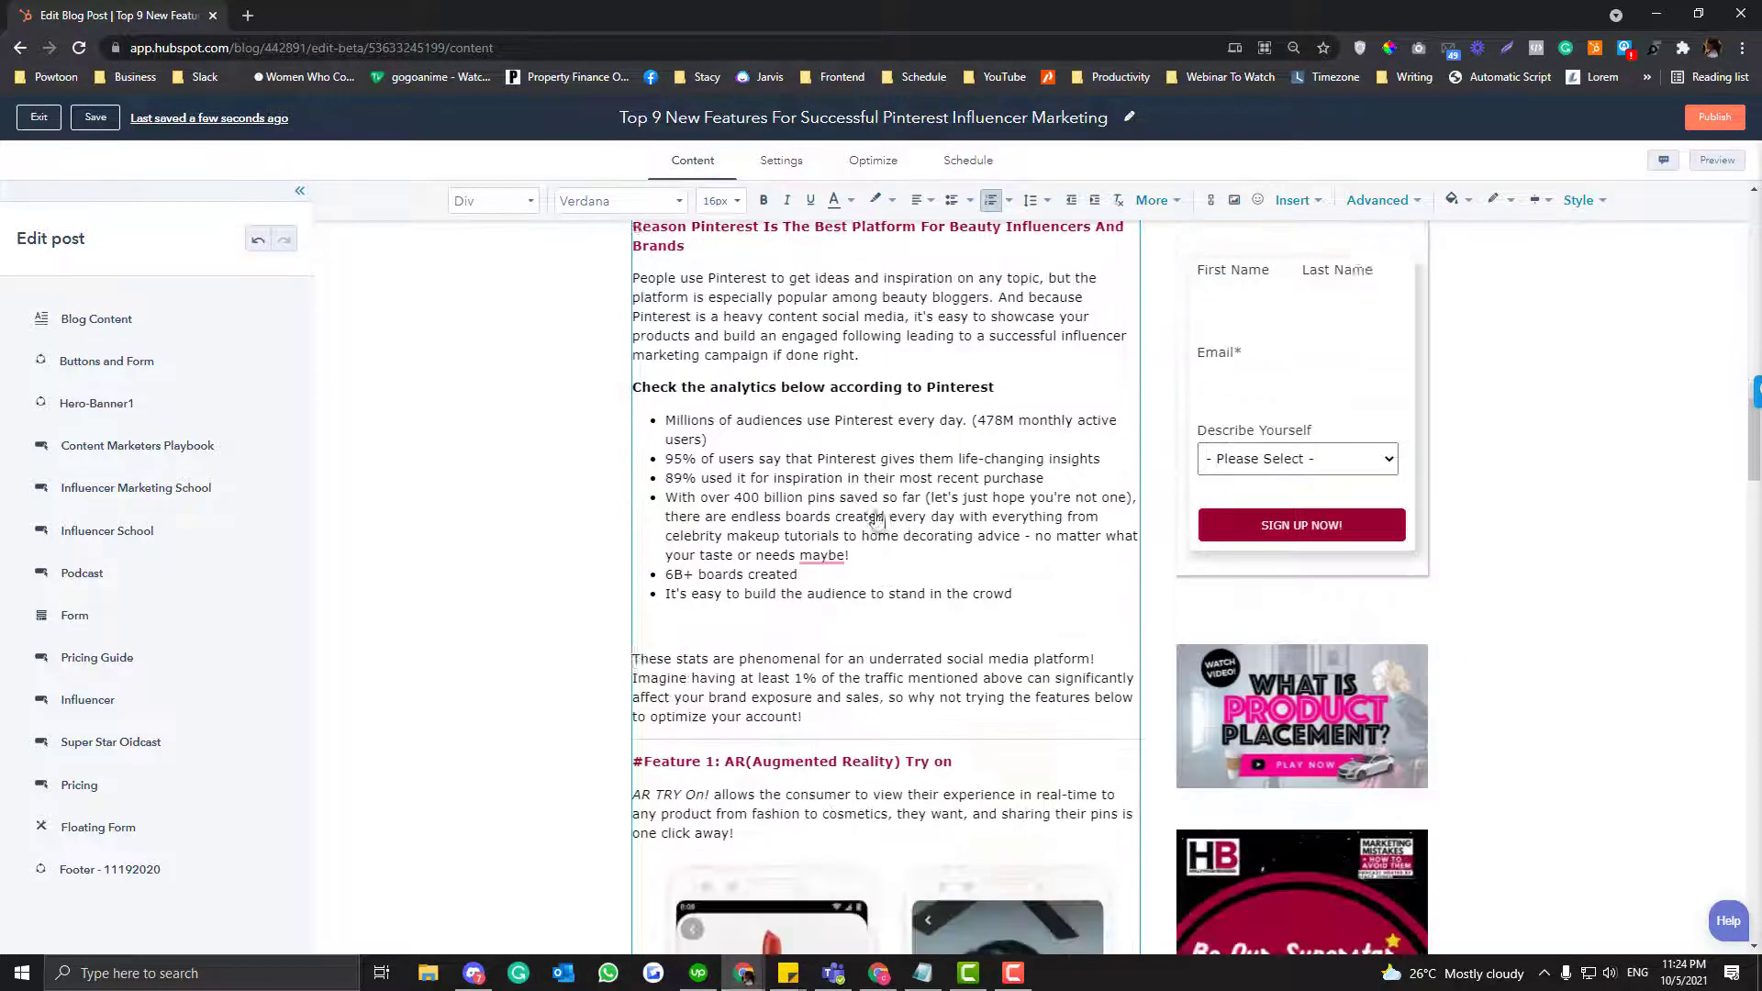
{"action": "scroll", "coordinate": [875, 511], "scroll_direction": "up", "scroll_amount": 6}
{"action": "scroll", "coordinate": [904, 548], "scroll_direction": "down", "scroll_amount": 2}
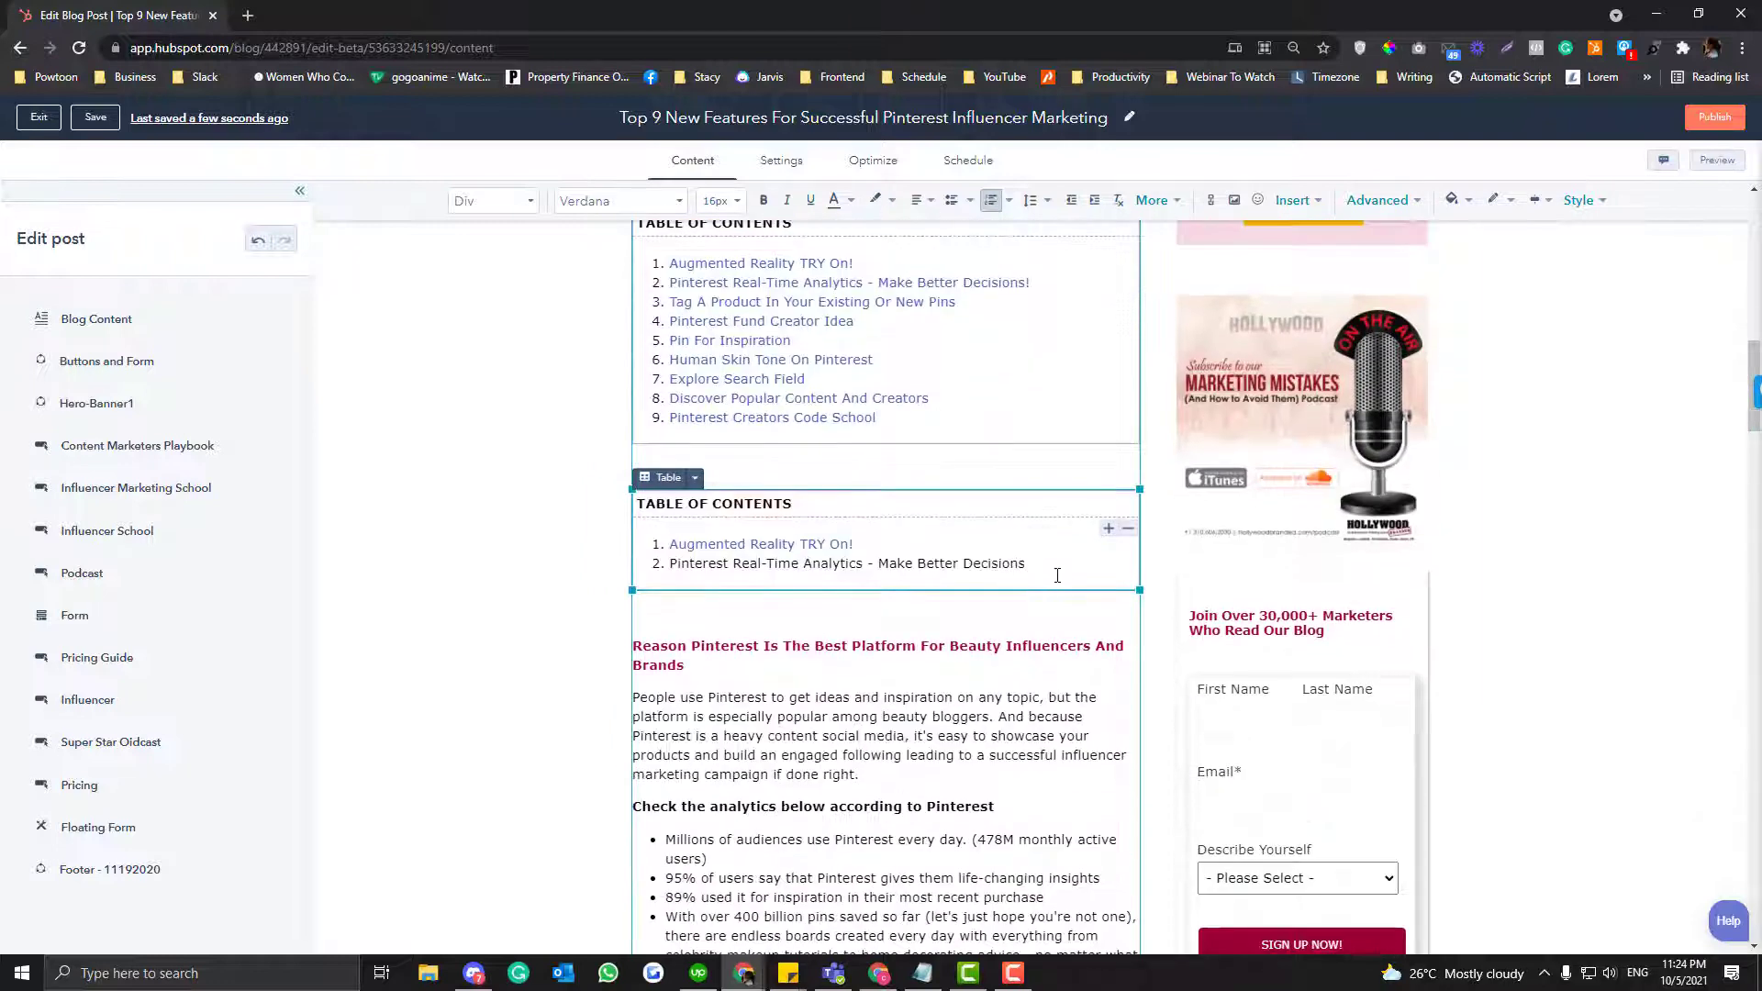
Link the "Pinterest Real-Time Analytics - Make Better Decisions" item in the new table to the URL #heading2
{"action": "key", "text": "shift+Home"}
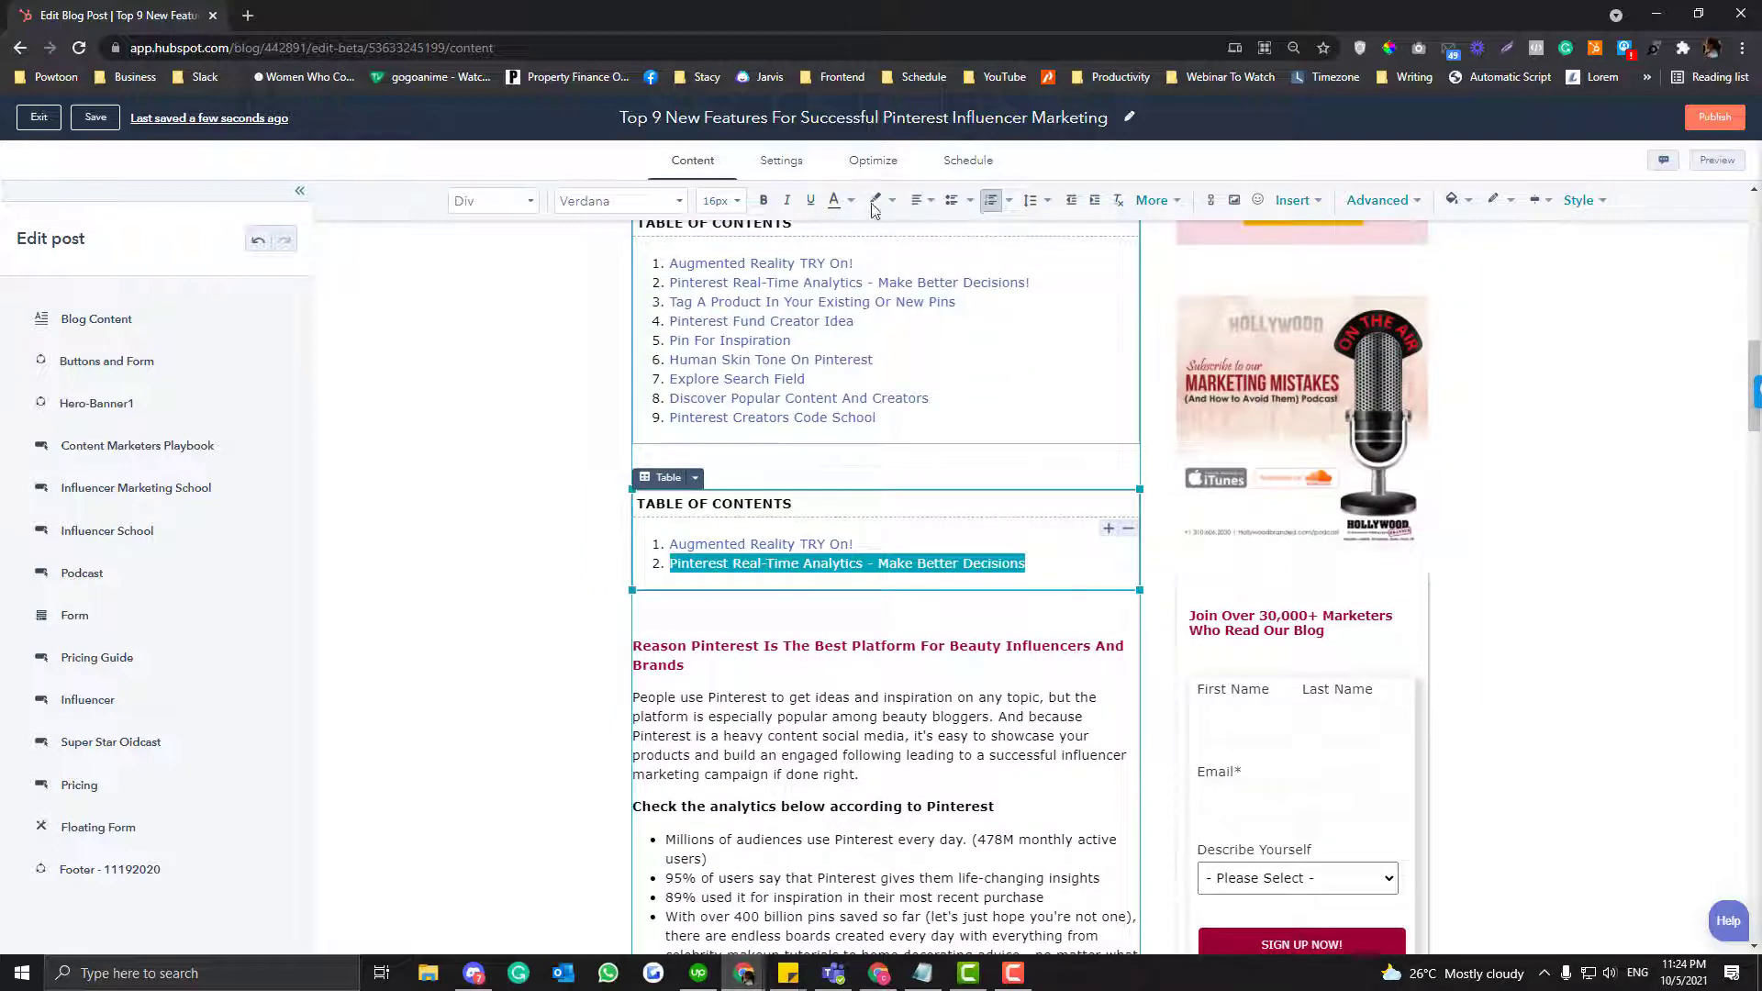
{"action": "left_click", "coordinate": [1210, 200]}
{"action": "type", "text": "#heading2"}
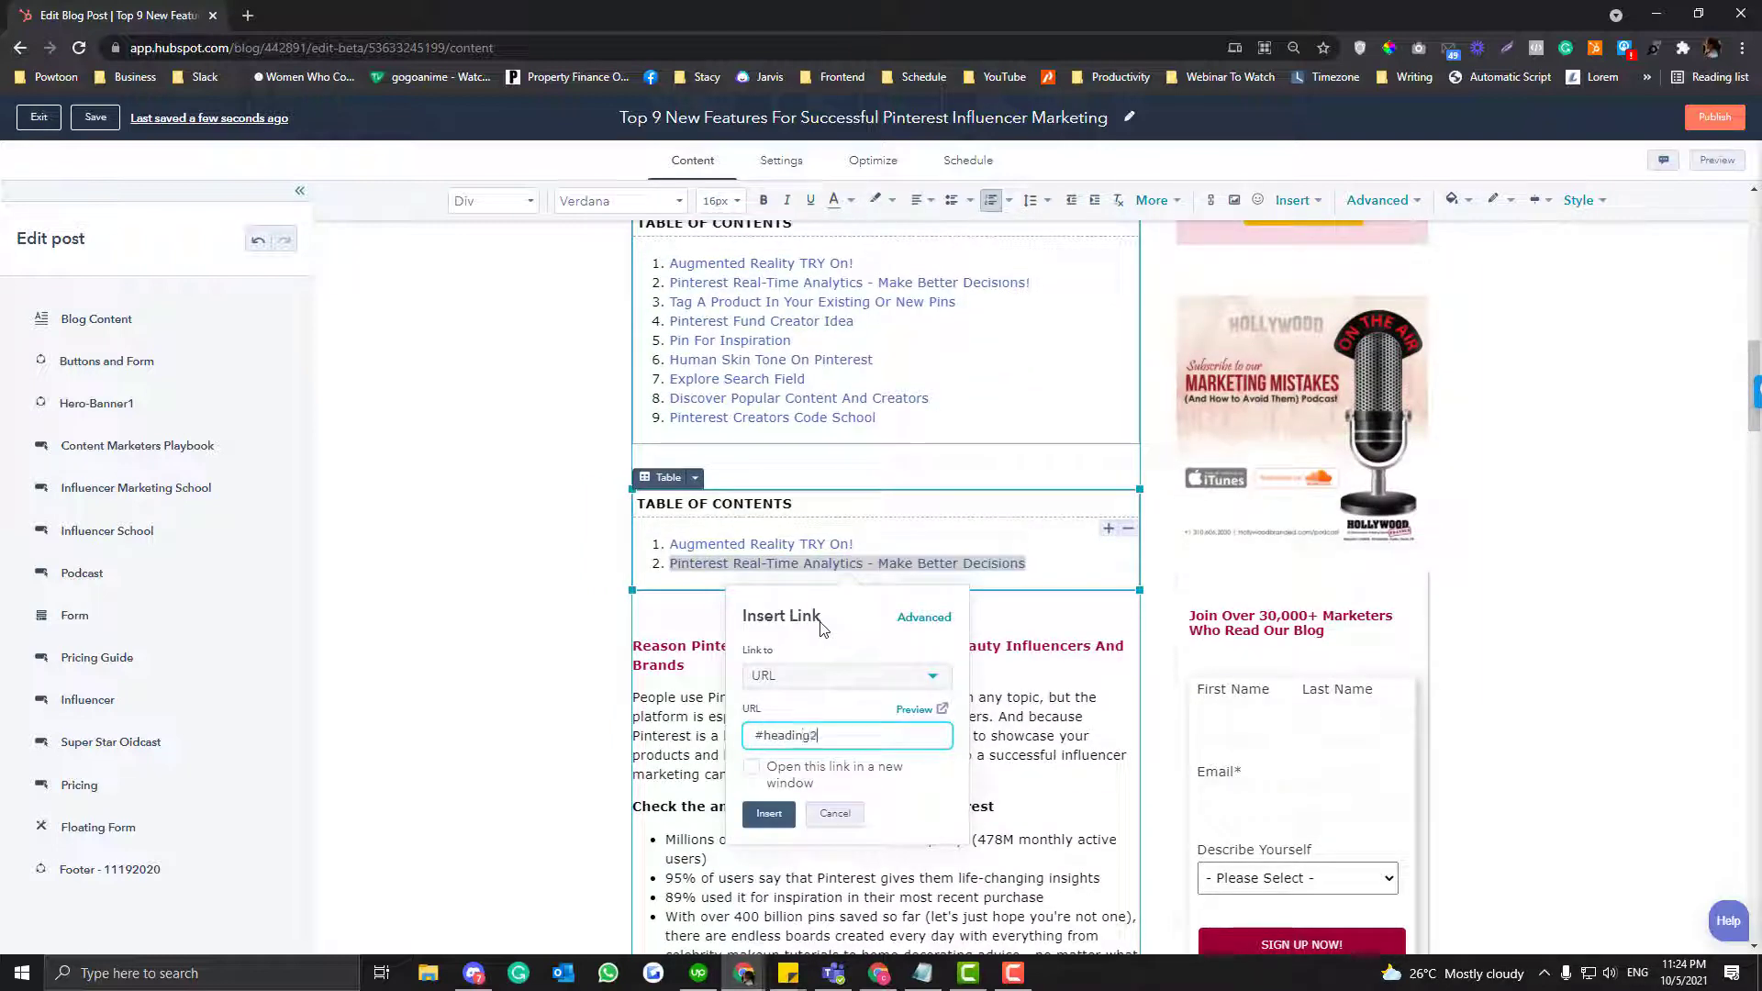
{"action": "left_click", "coordinate": [768, 813]}
Check the link on the new table's "Augmented Reality TRY On!" item and open the post's preview in a new browser tab
{"action": "scroll", "coordinate": [705, 459], "scroll_direction": "down", "scroll_amount": 1}
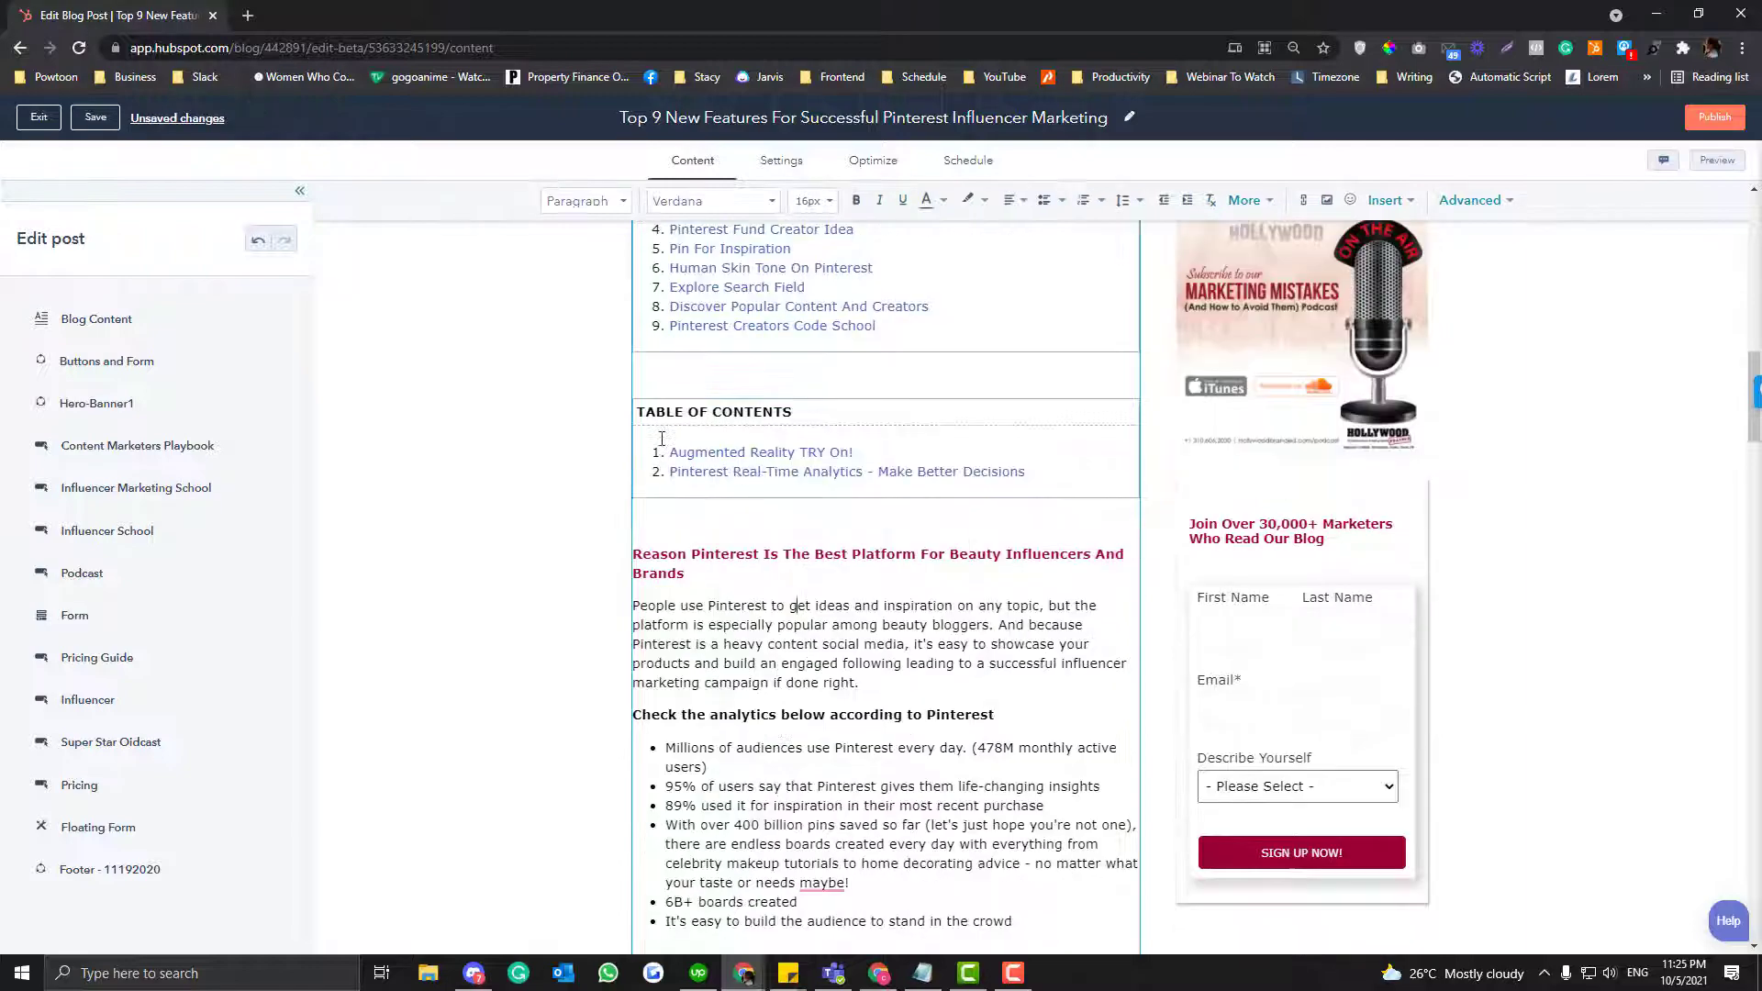
{"action": "left_click", "coordinate": [705, 459]}
{"action": "scroll", "coordinate": [810, 546], "scroll_direction": "down", "scroll_amount": 5}
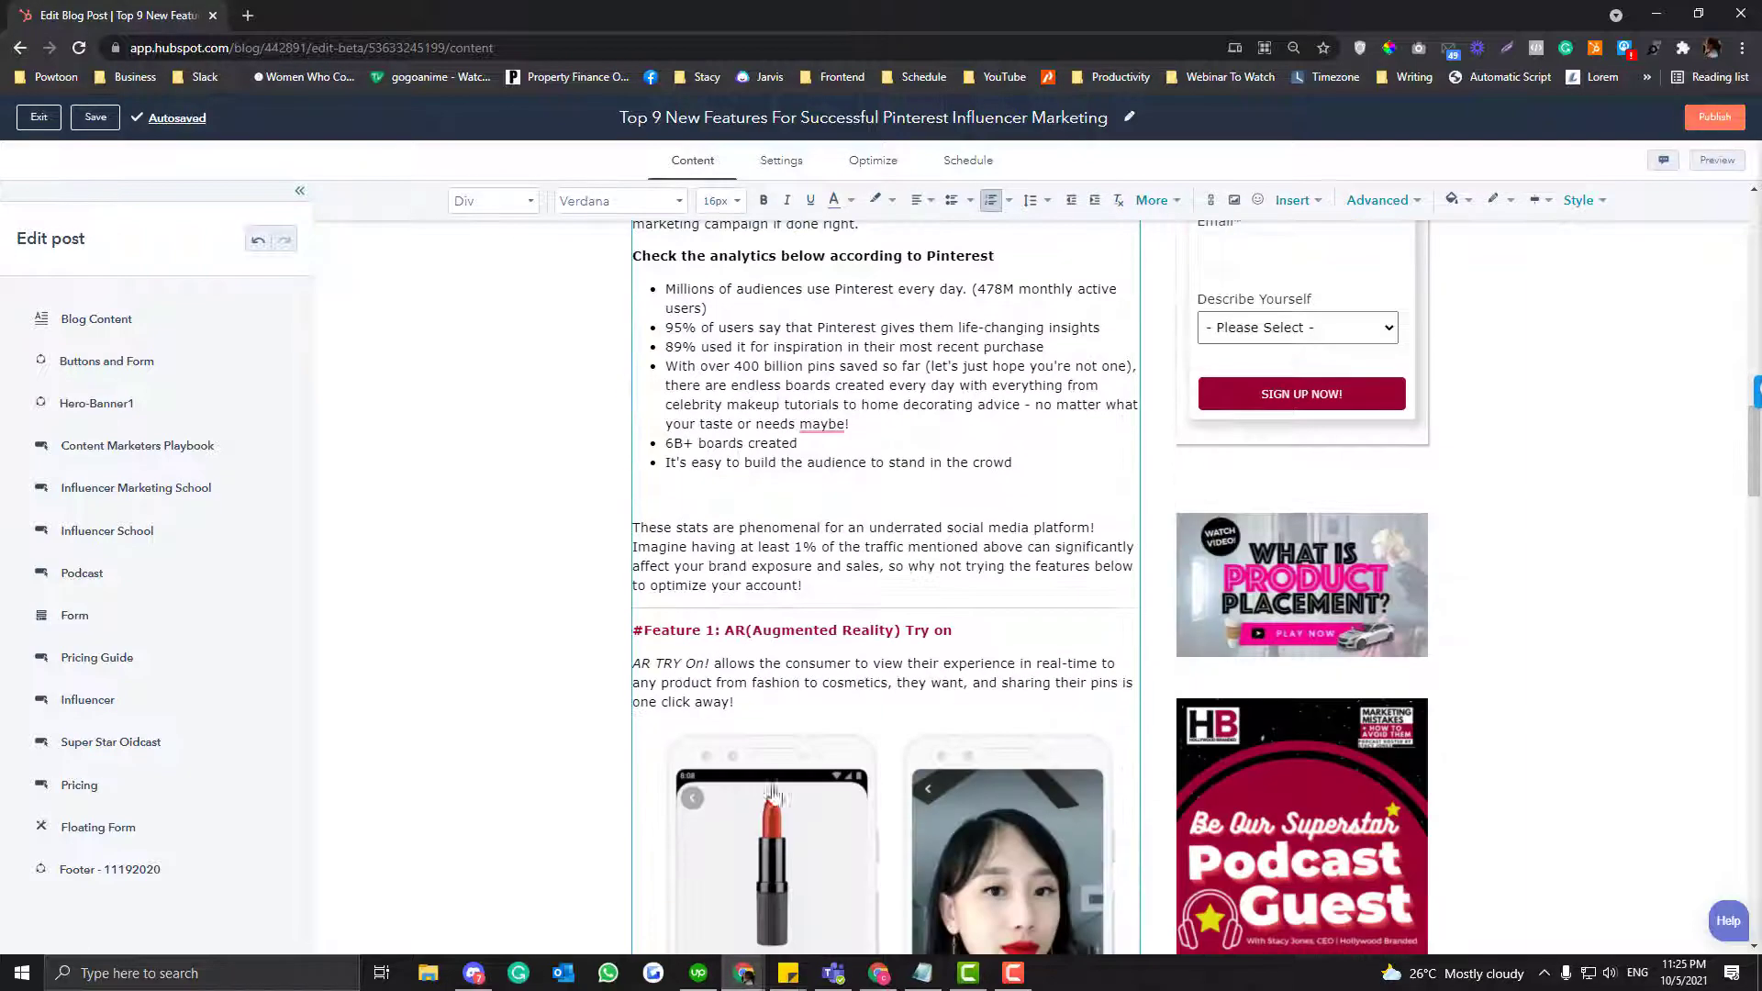
{"action": "scroll", "coordinate": [788, 604], "scroll_direction": "up", "scroll_amount": 6}
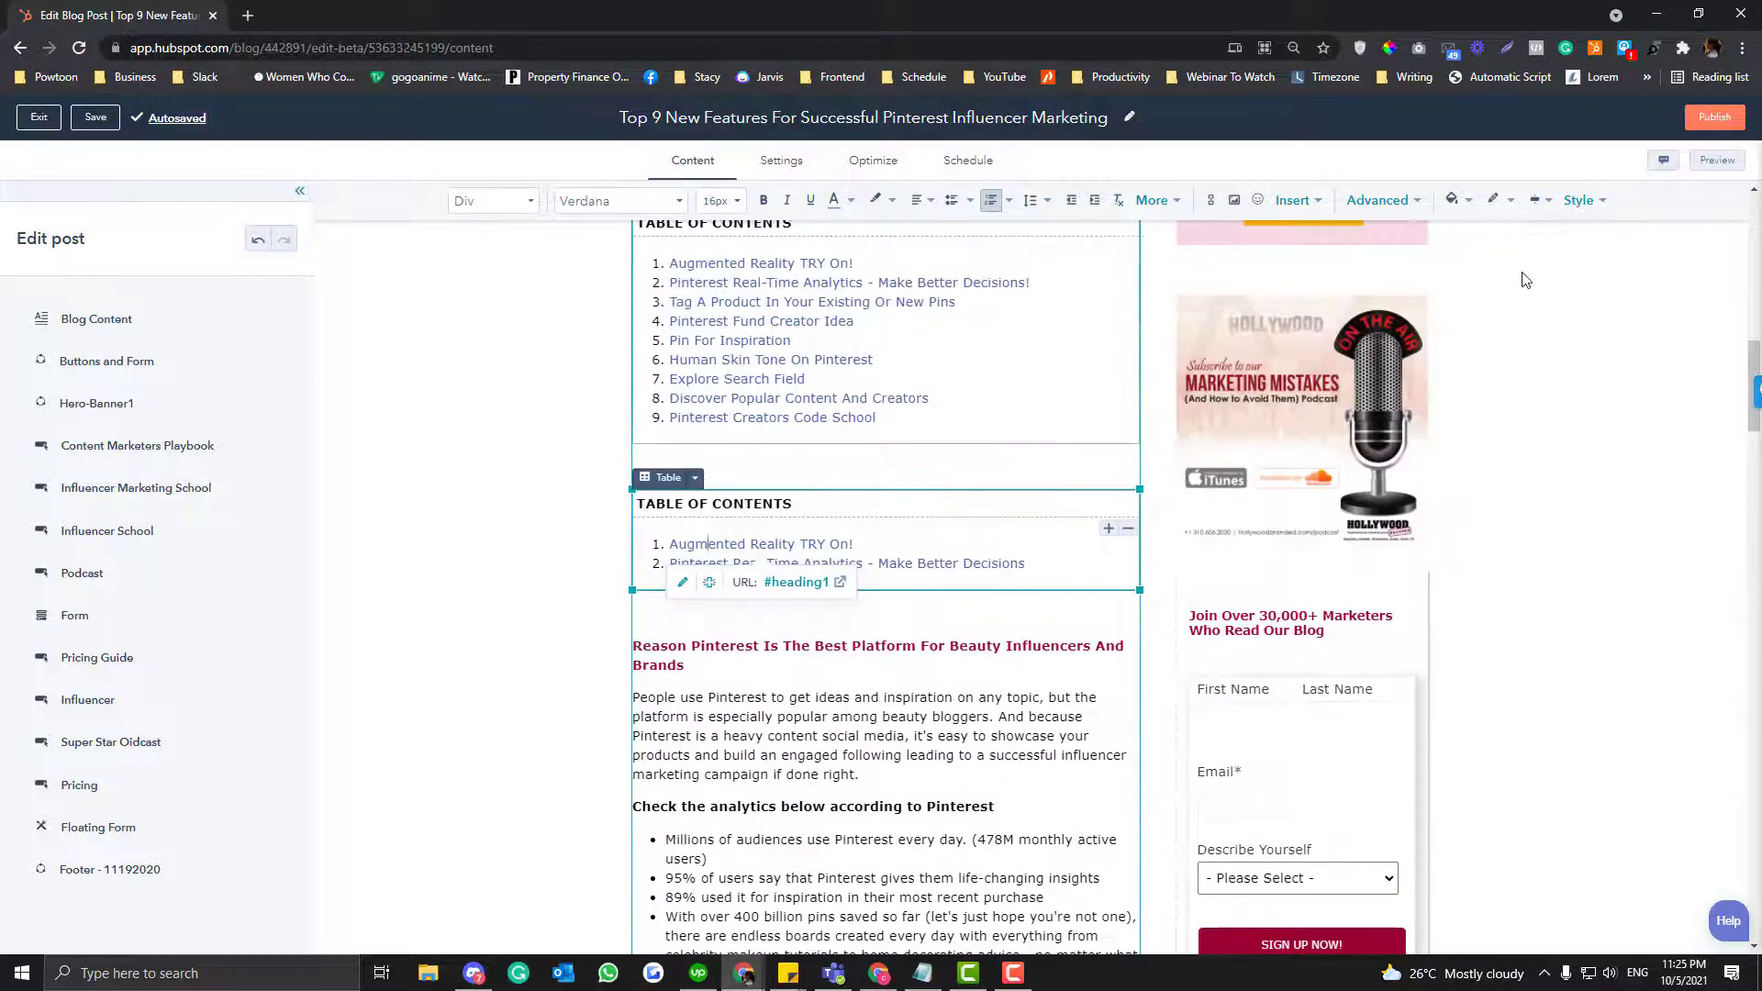
{"action": "left_click", "coordinate": [1717, 162]}
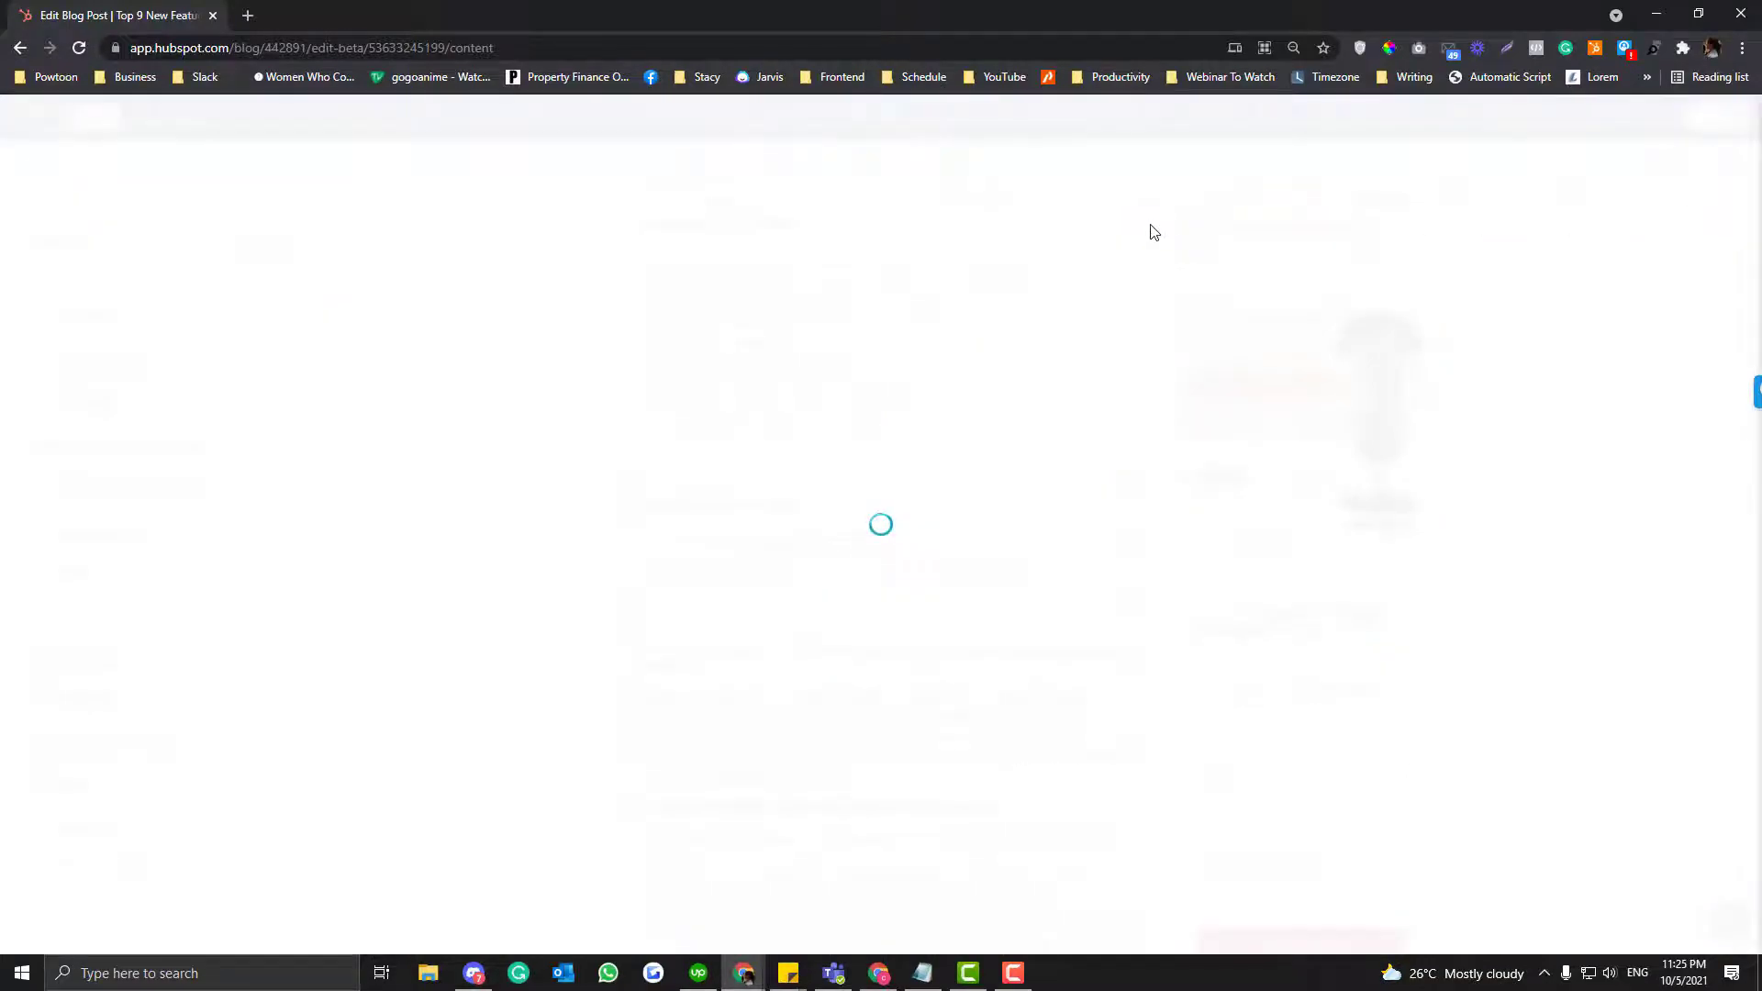
{"action": "scroll", "coordinate": [569, 385], "scroll_direction": "down", "scroll_amount": 12}
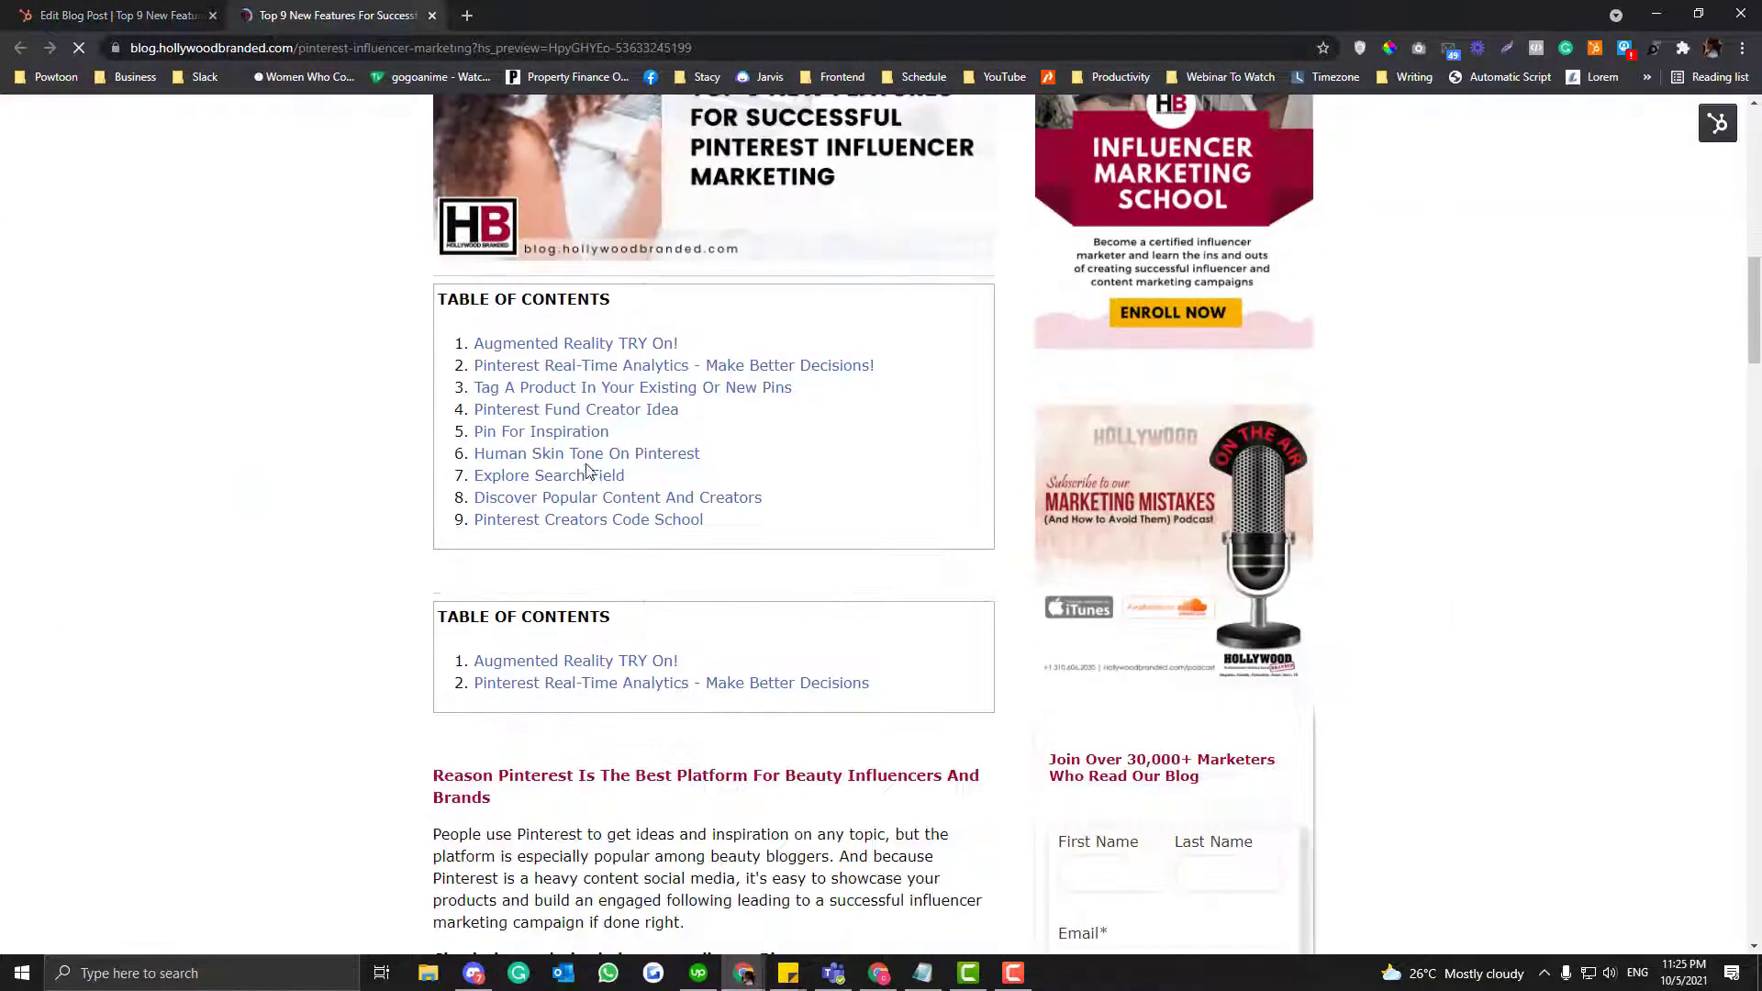
Test the first three links of the existing nine-item table of contents in the preview, returning to the table after each one
{"action": "left_click", "coordinate": [566, 346]}
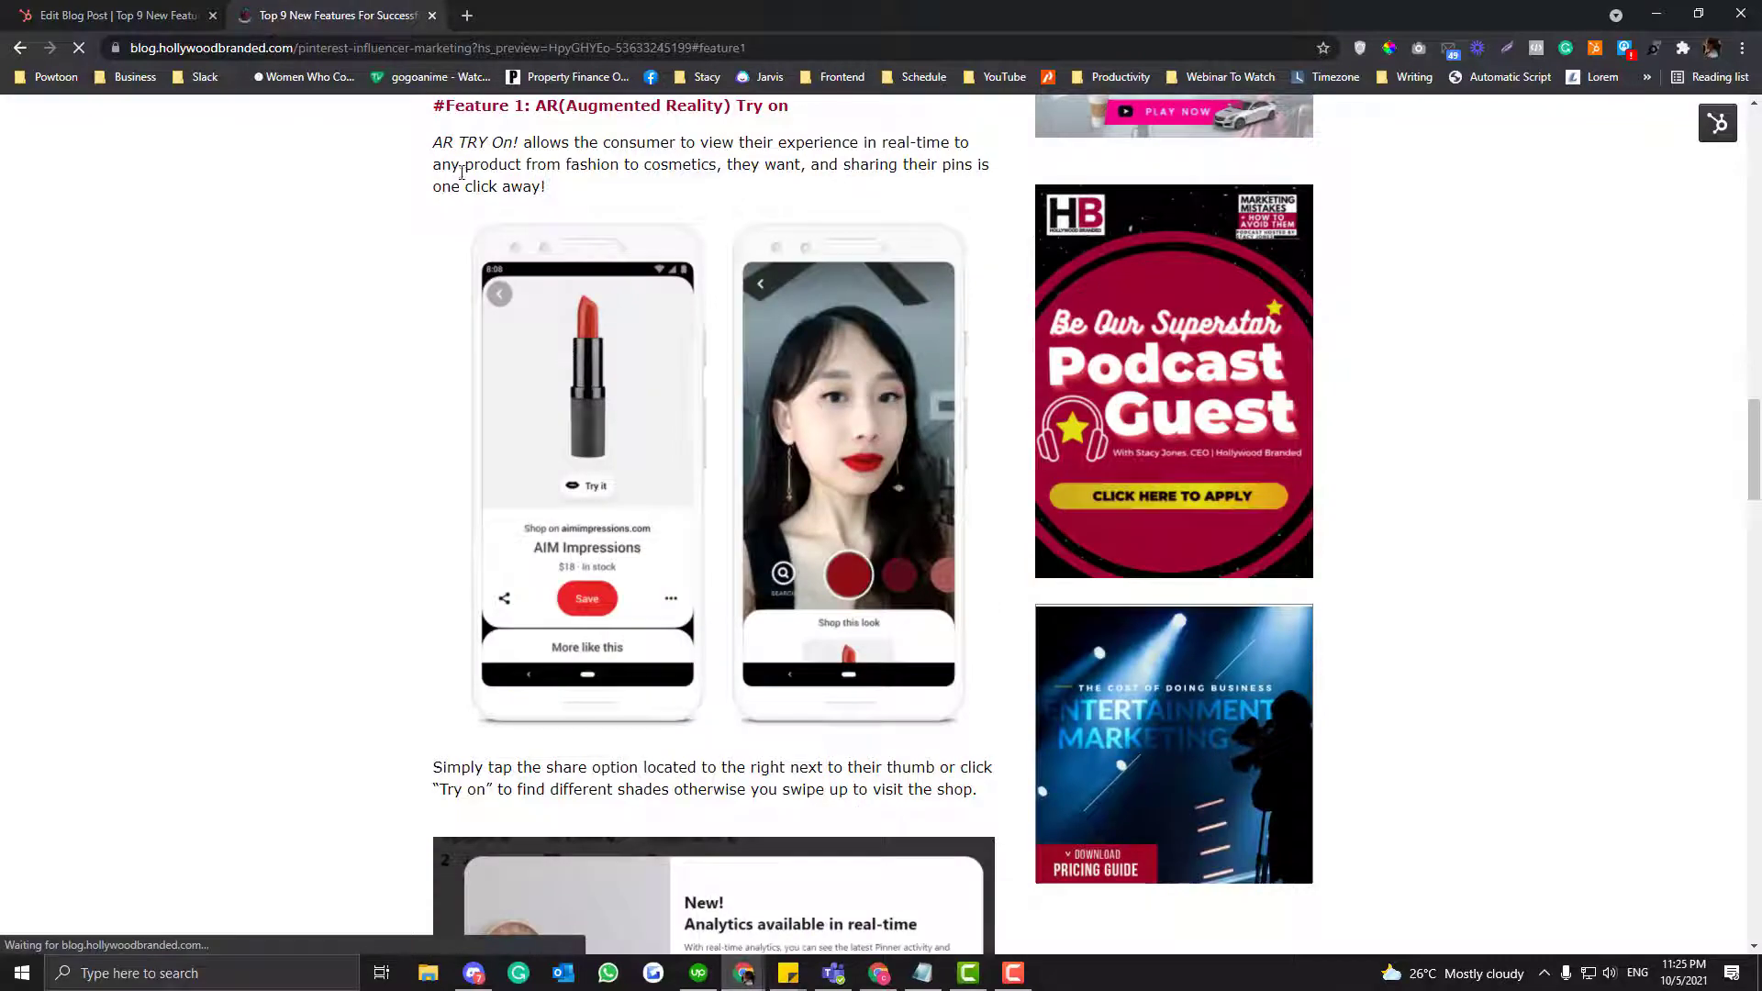
{"action": "scroll", "coordinate": [349, 196], "scroll_direction": "up", "scroll_amount": 2}
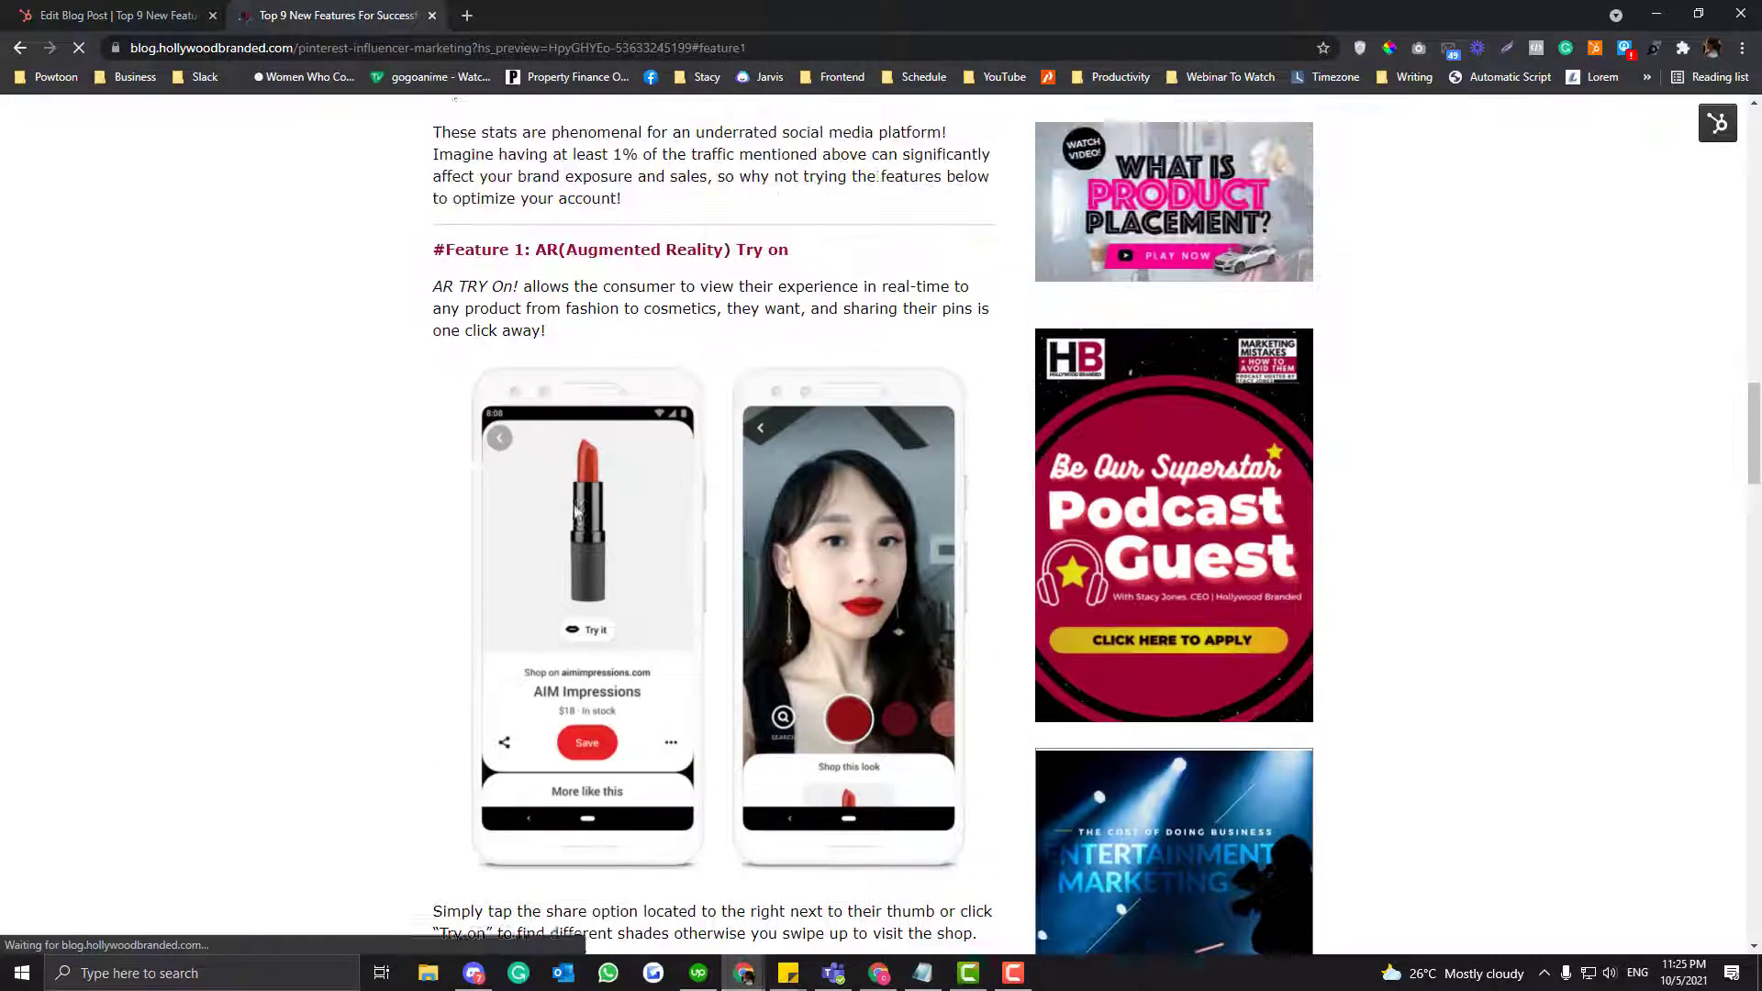
{"action": "scroll", "coordinate": [596, 376], "scroll_direction": "up", "scroll_amount": 12}
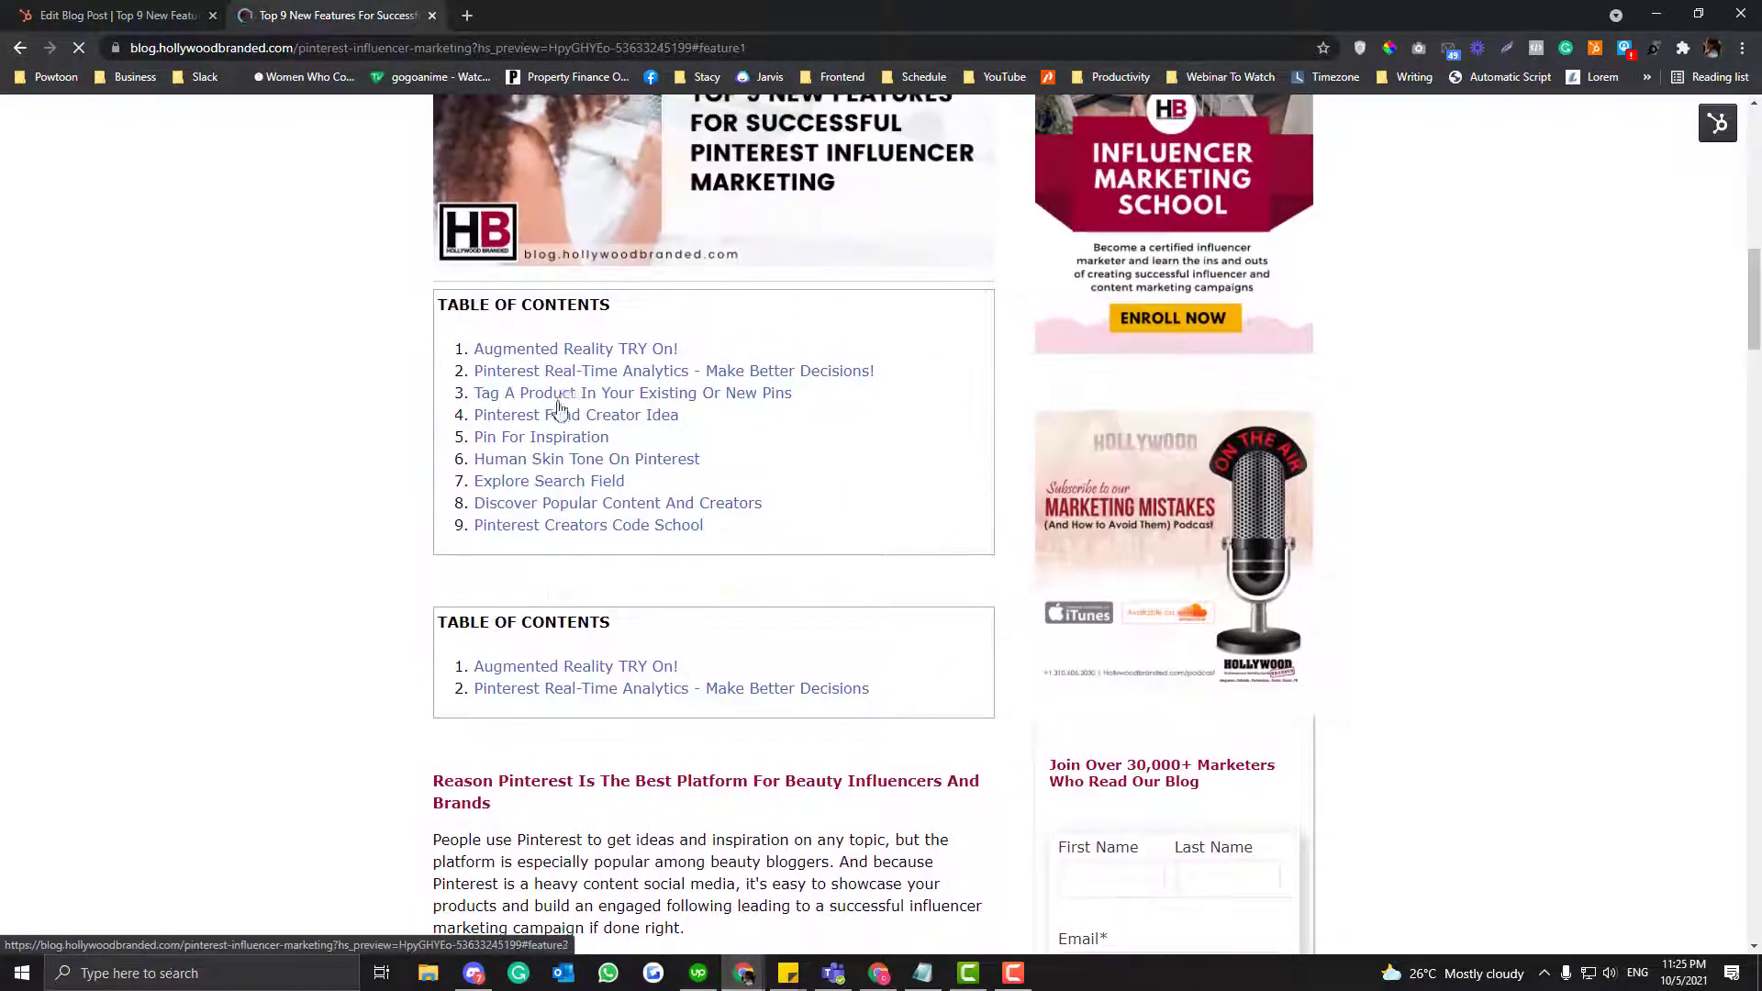
{"action": "left_click", "coordinate": [571, 371]}
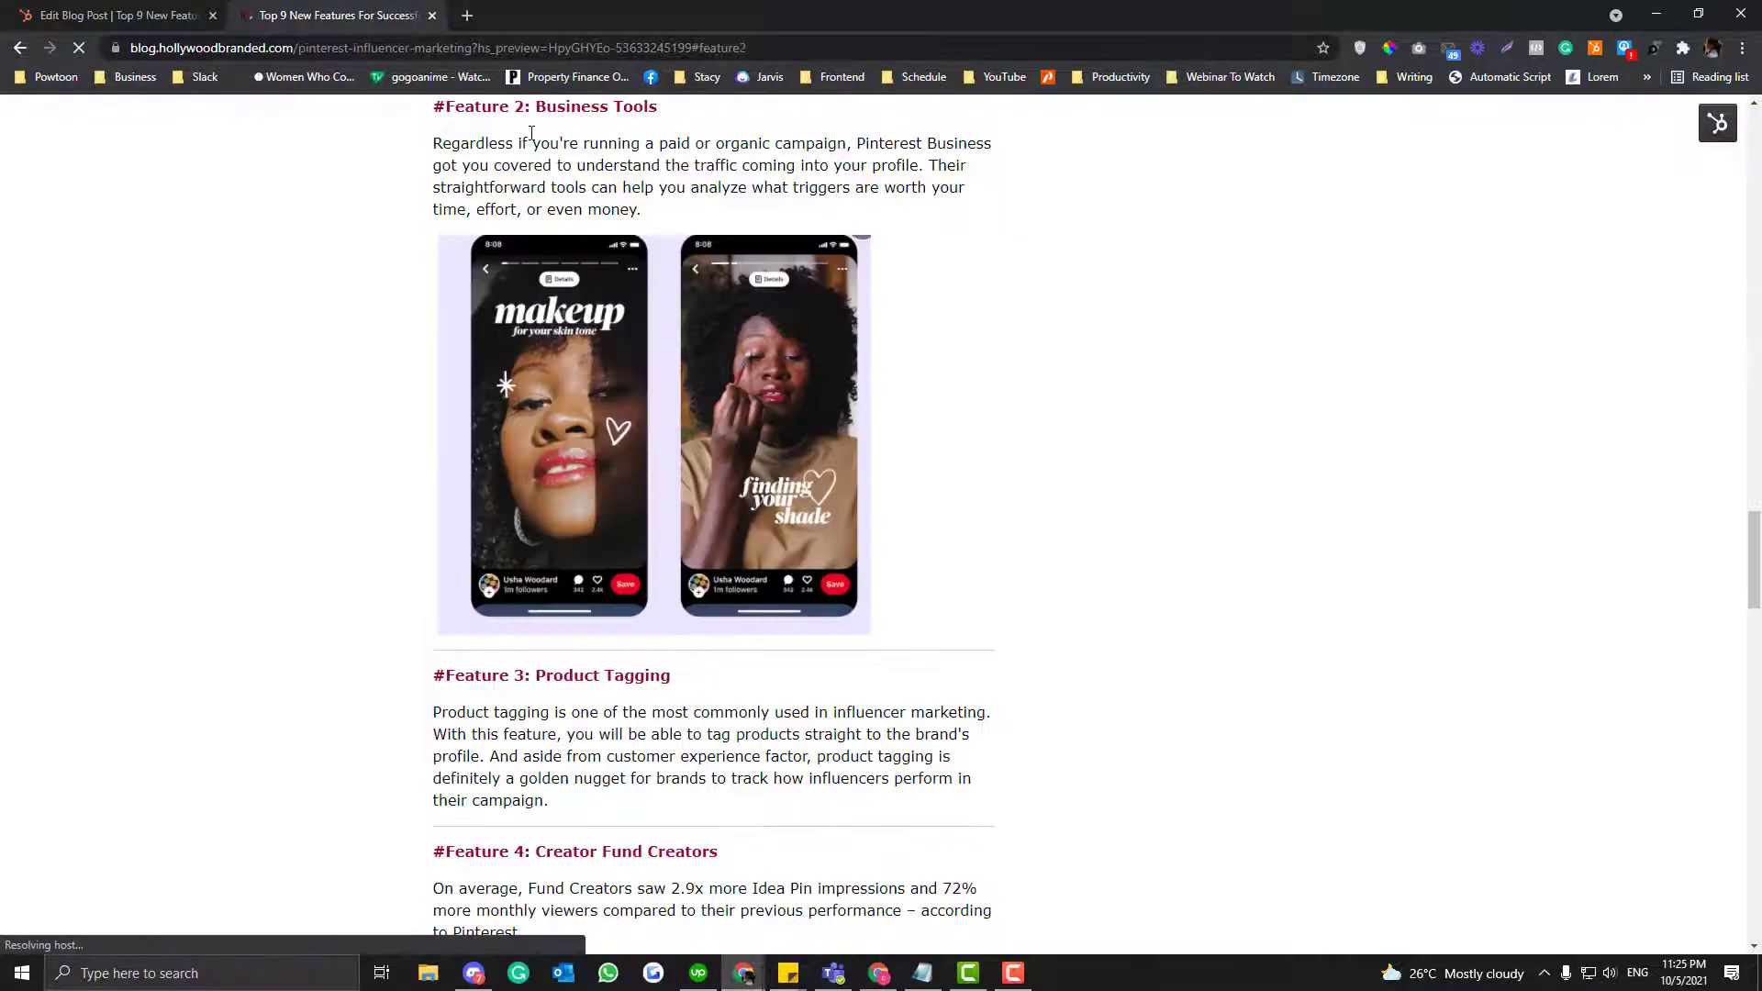
{"action": "scroll", "coordinate": [767, 386], "scroll_direction": "up", "scroll_amount": 15}
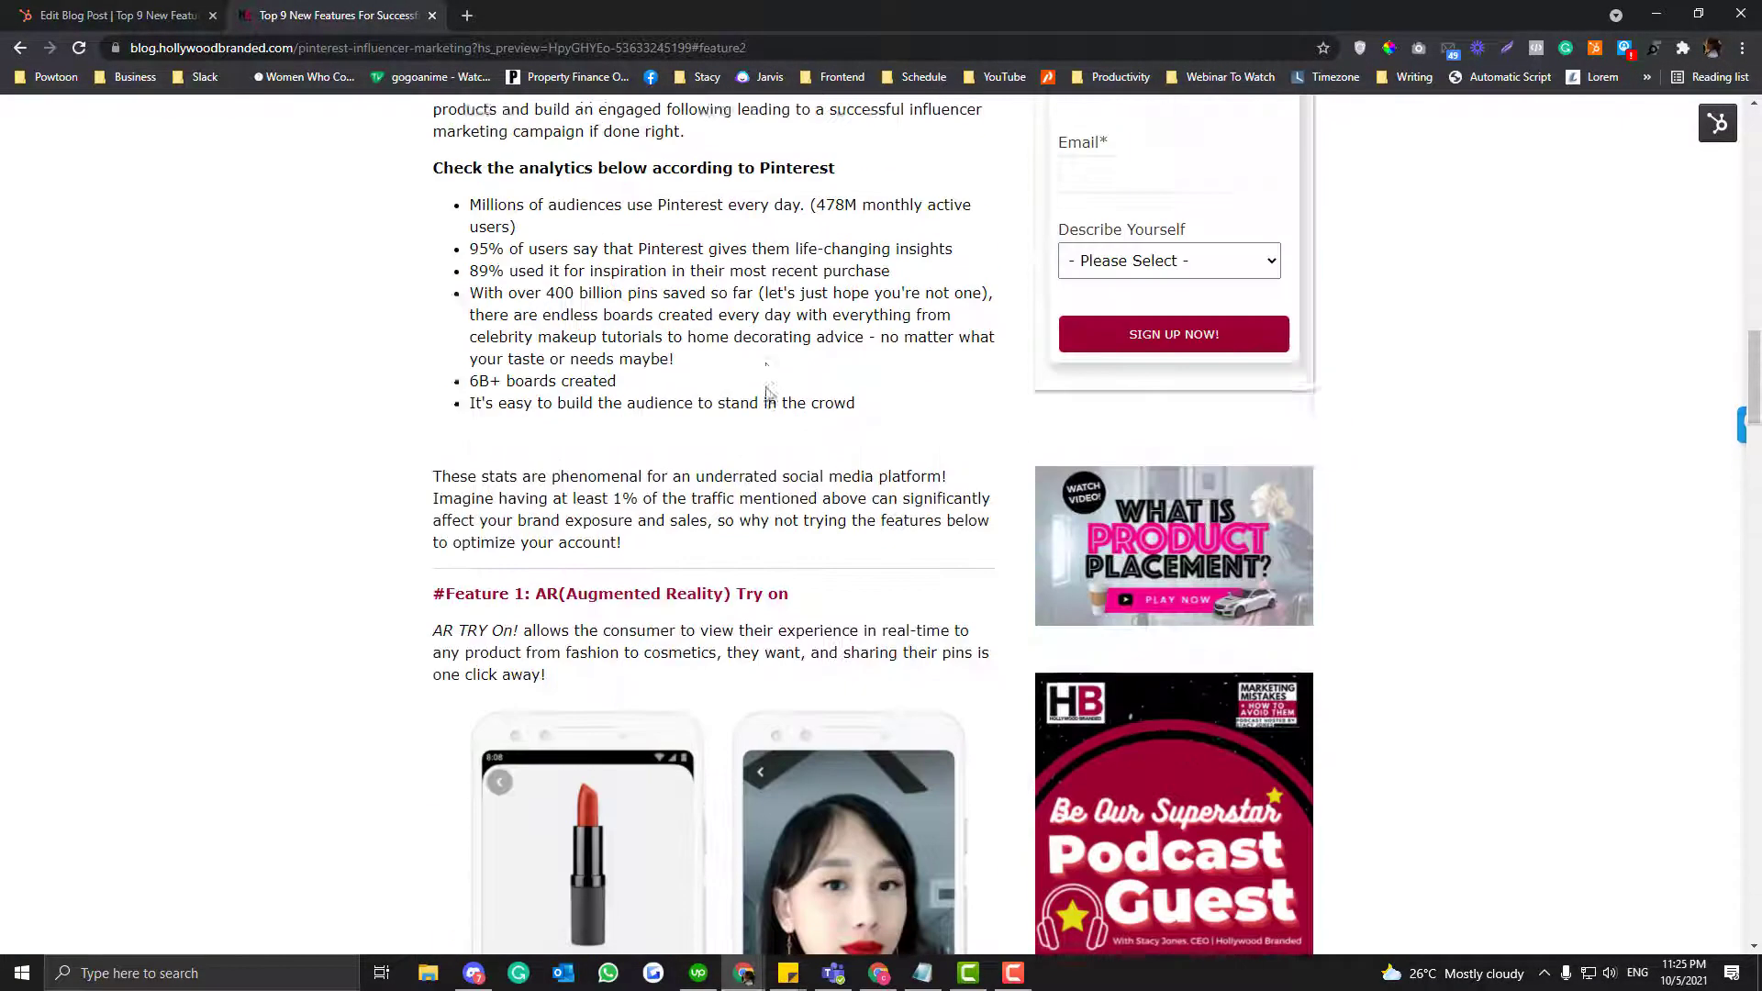
{"action": "scroll", "coordinate": [767, 386], "scroll_direction": "up", "scroll_amount": 5}
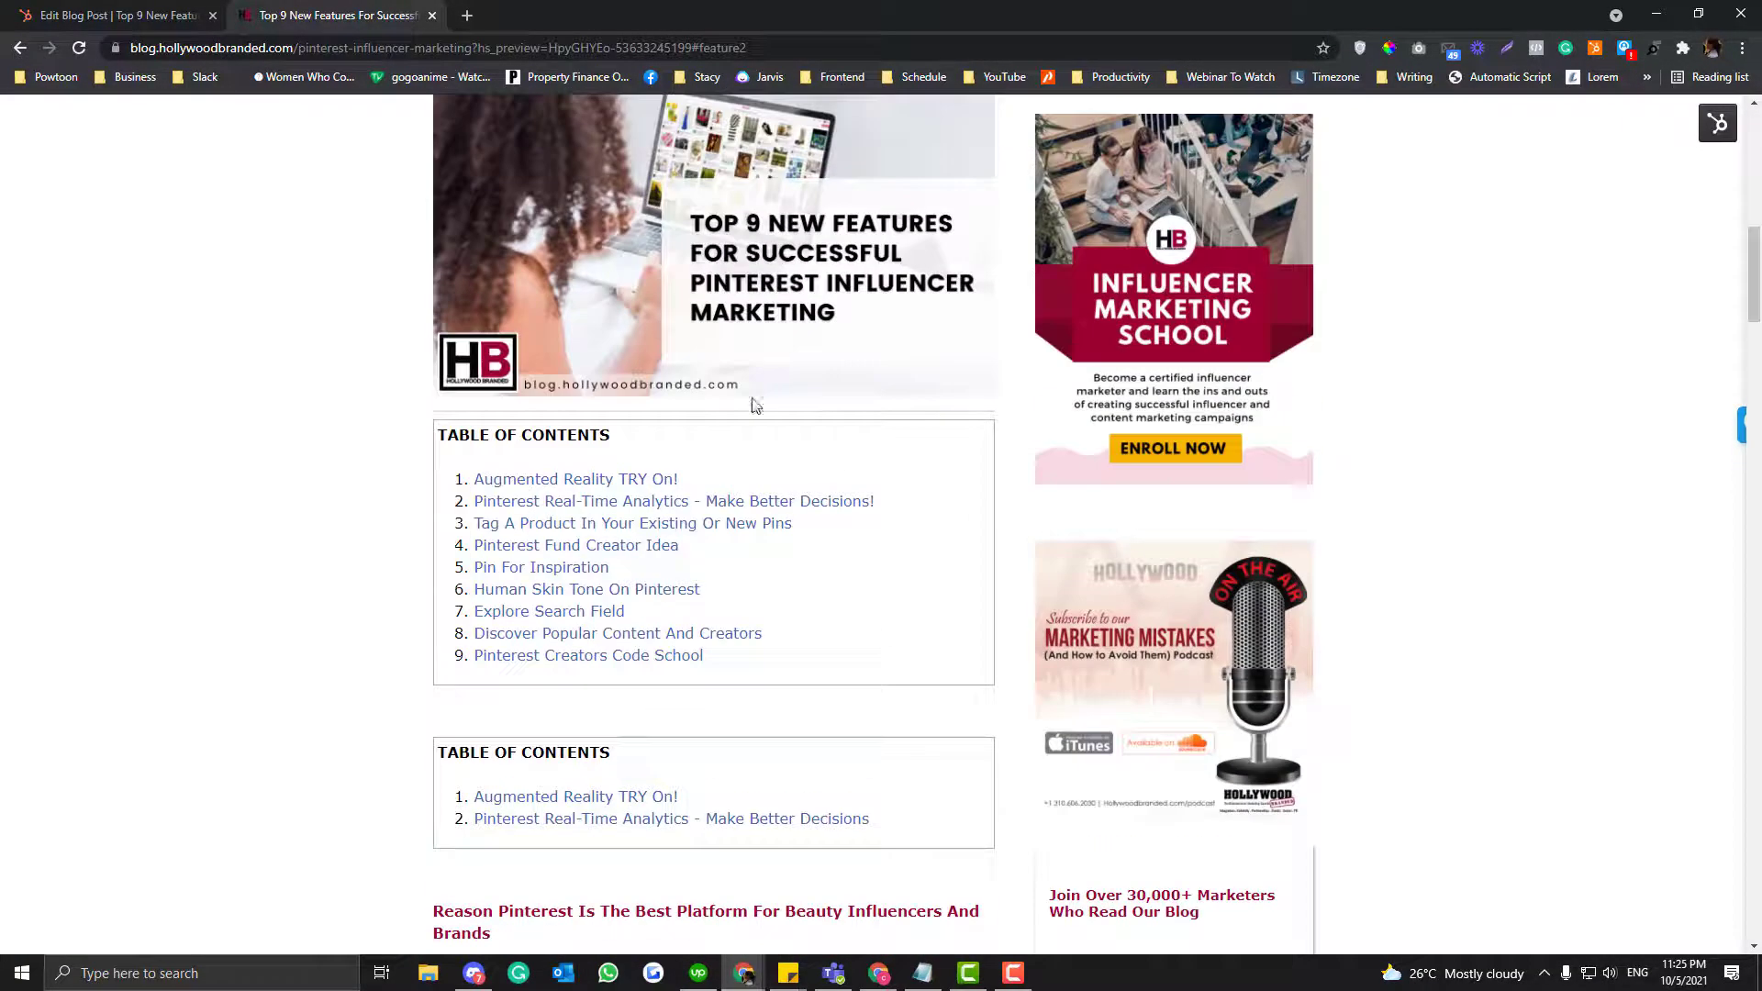
{"action": "left_click", "coordinate": [576, 530]}
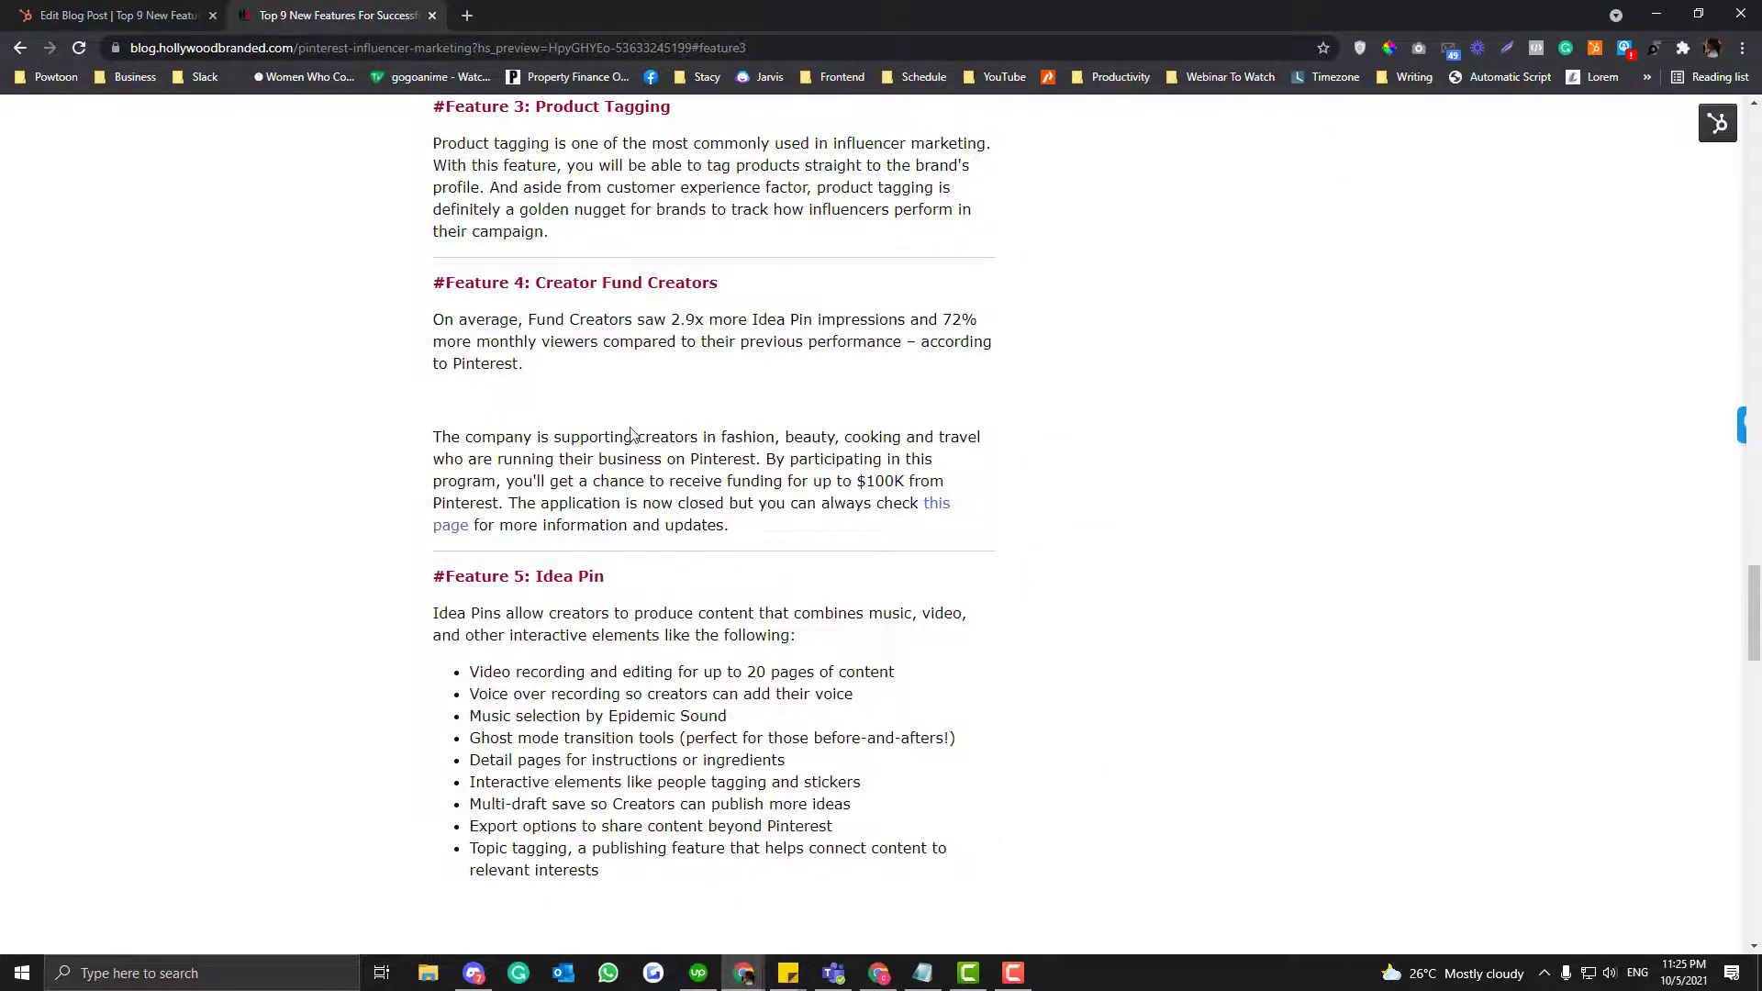
{"action": "scroll", "coordinate": [631, 433], "scroll_direction": "up", "scroll_amount": 15}
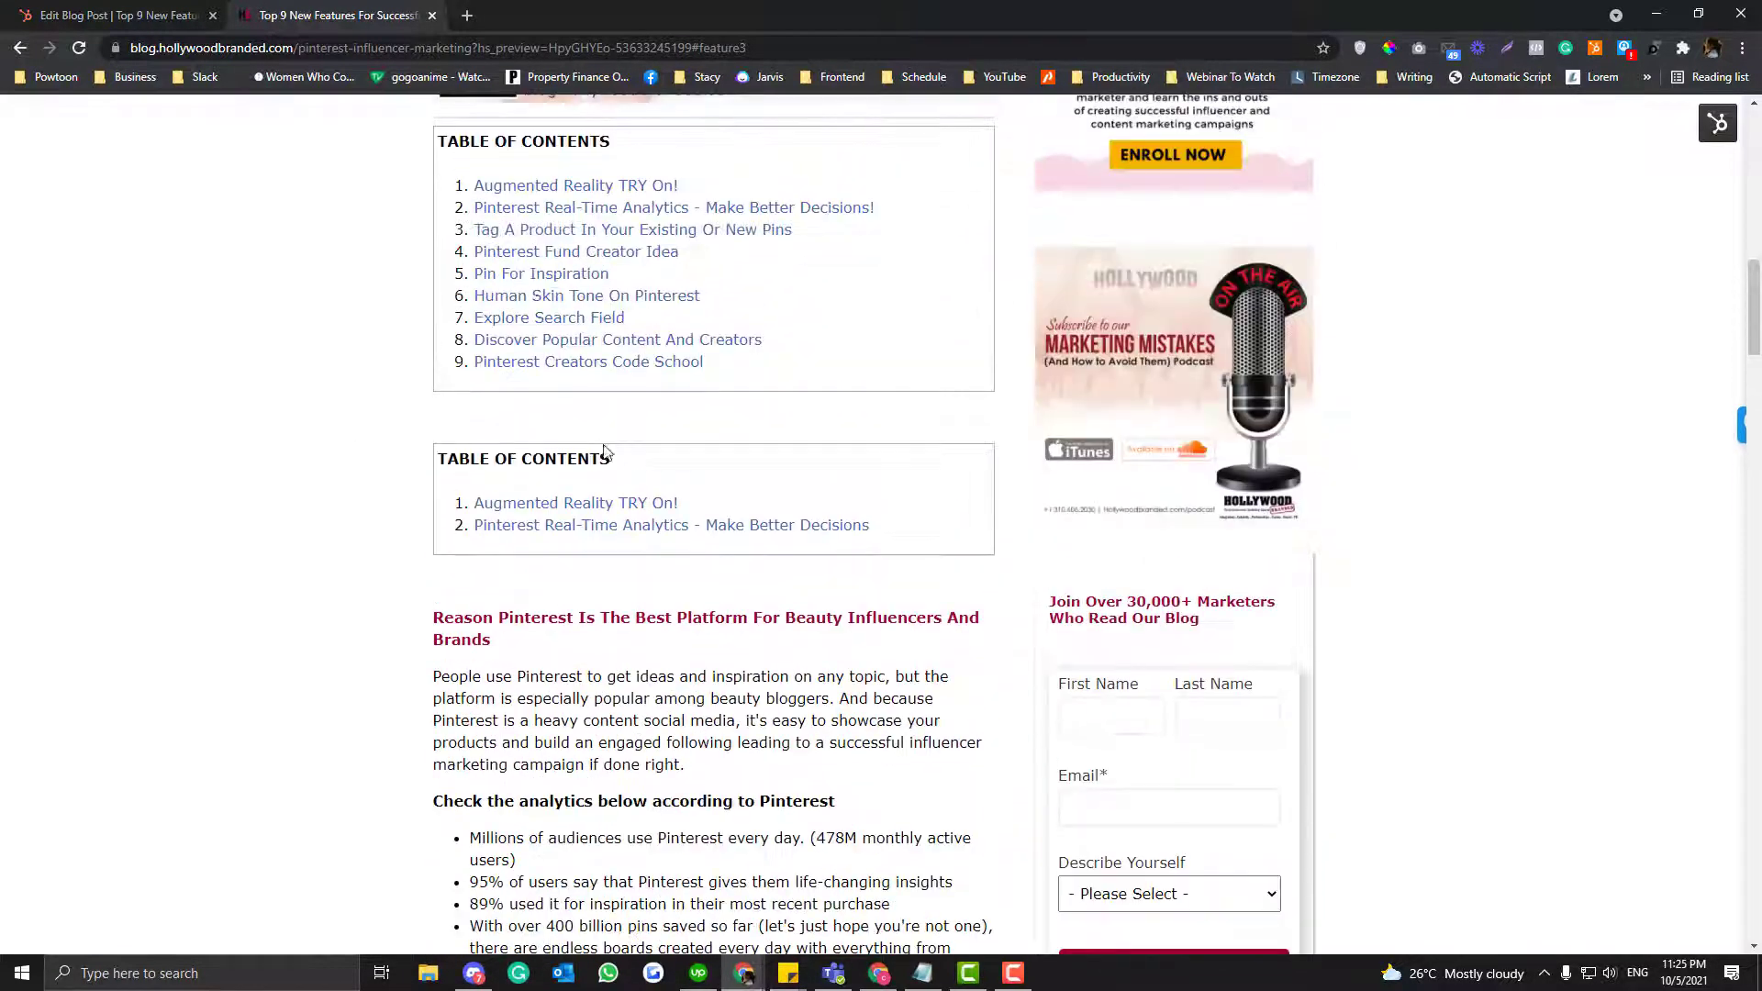
Test both links of the new two-item table of contents in the preview
{"action": "left_click", "coordinate": [588, 522]}
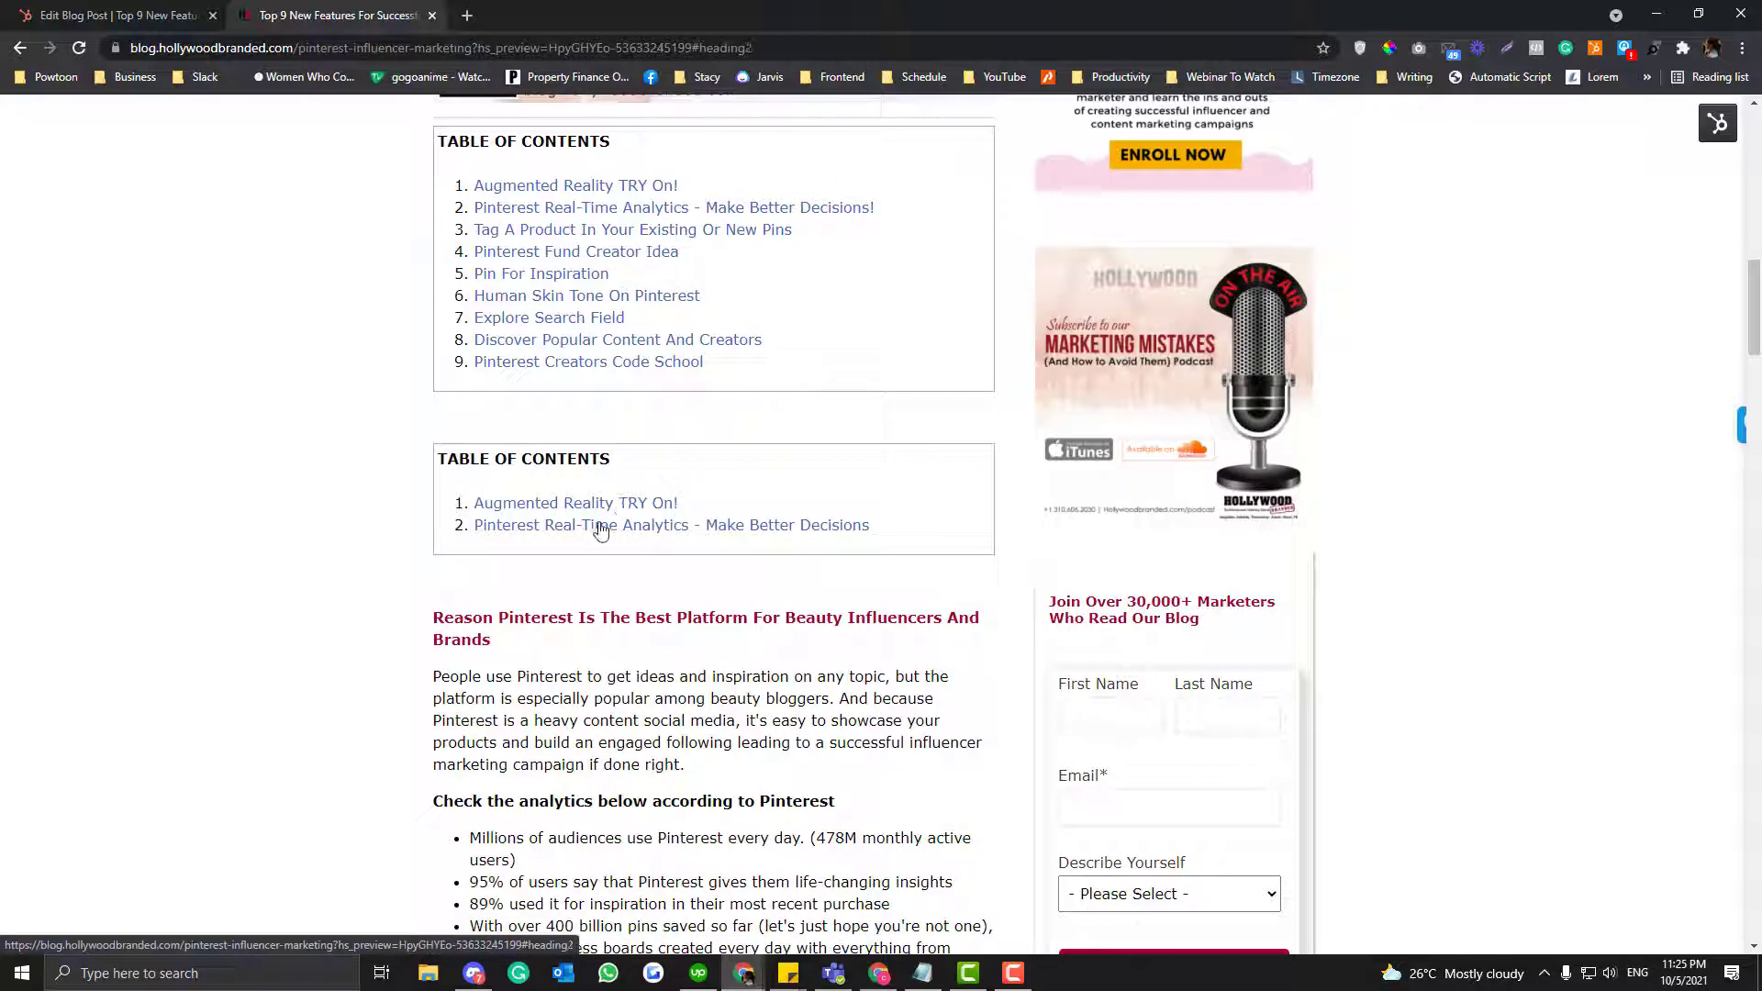
{"action": "left_click", "coordinate": [620, 505]}
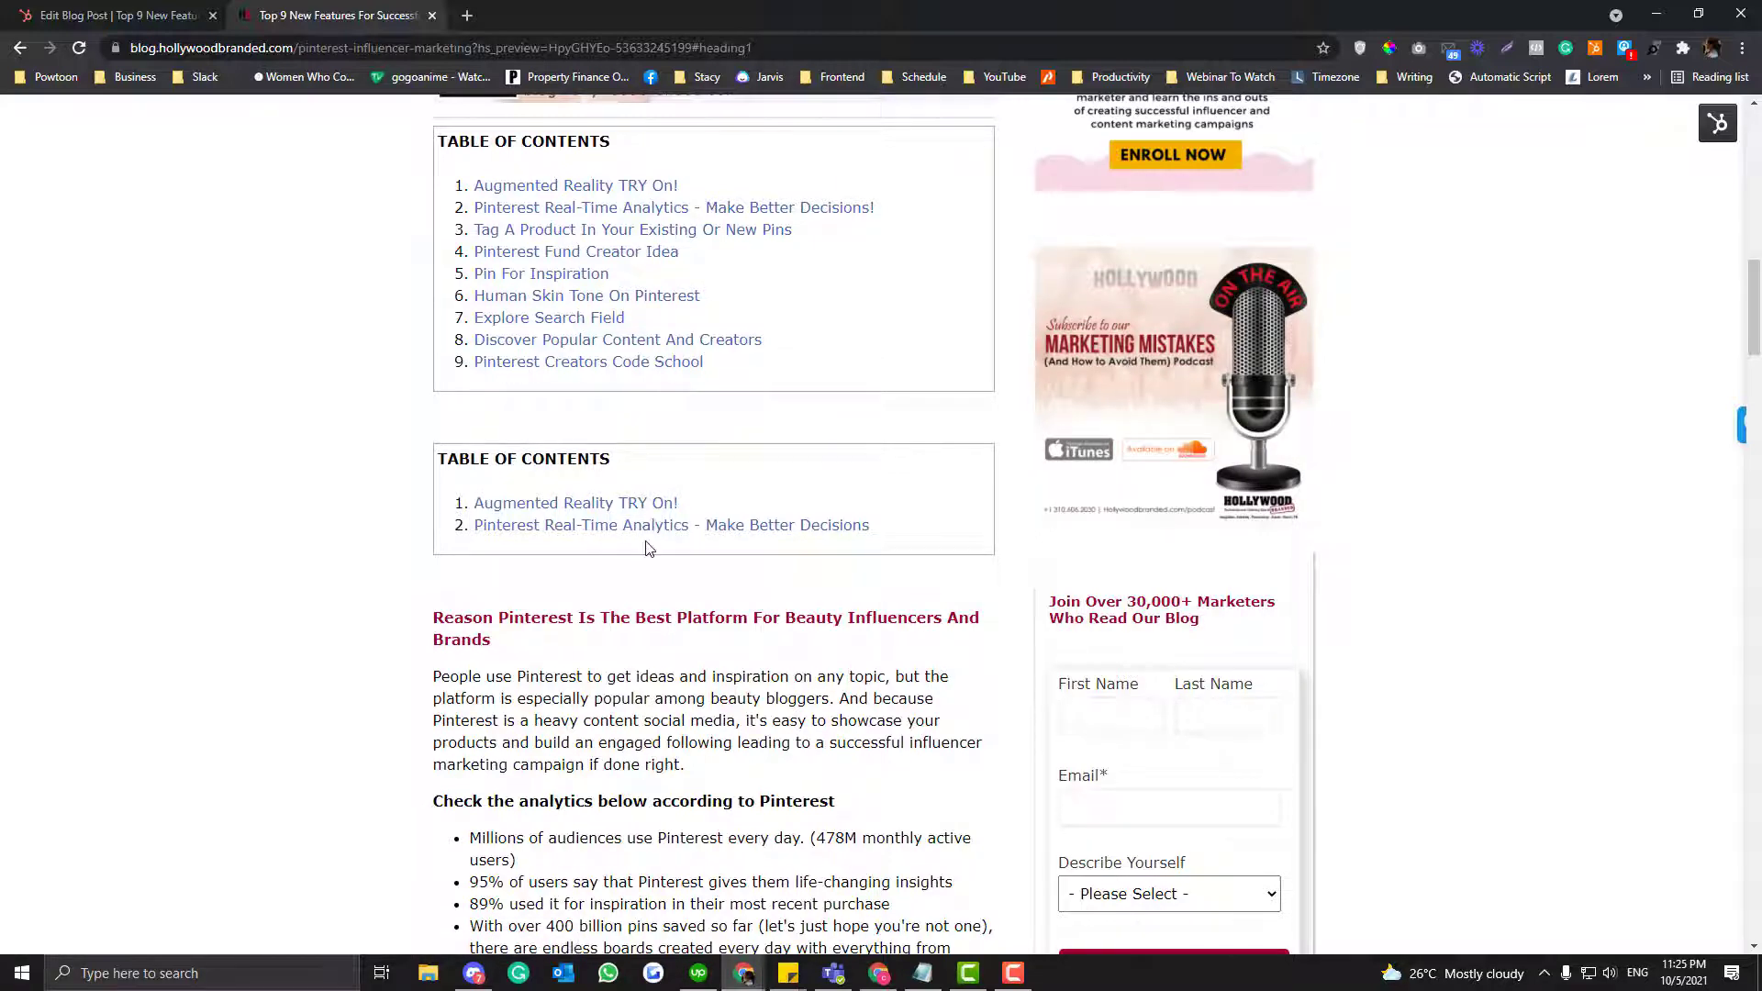
{"action": "scroll", "coordinate": [648, 548], "scroll_direction": "down", "scroll_amount": 12}
{"action": "scroll", "coordinate": [648, 548], "scroll_direction": "up", "scroll_amount": 6}
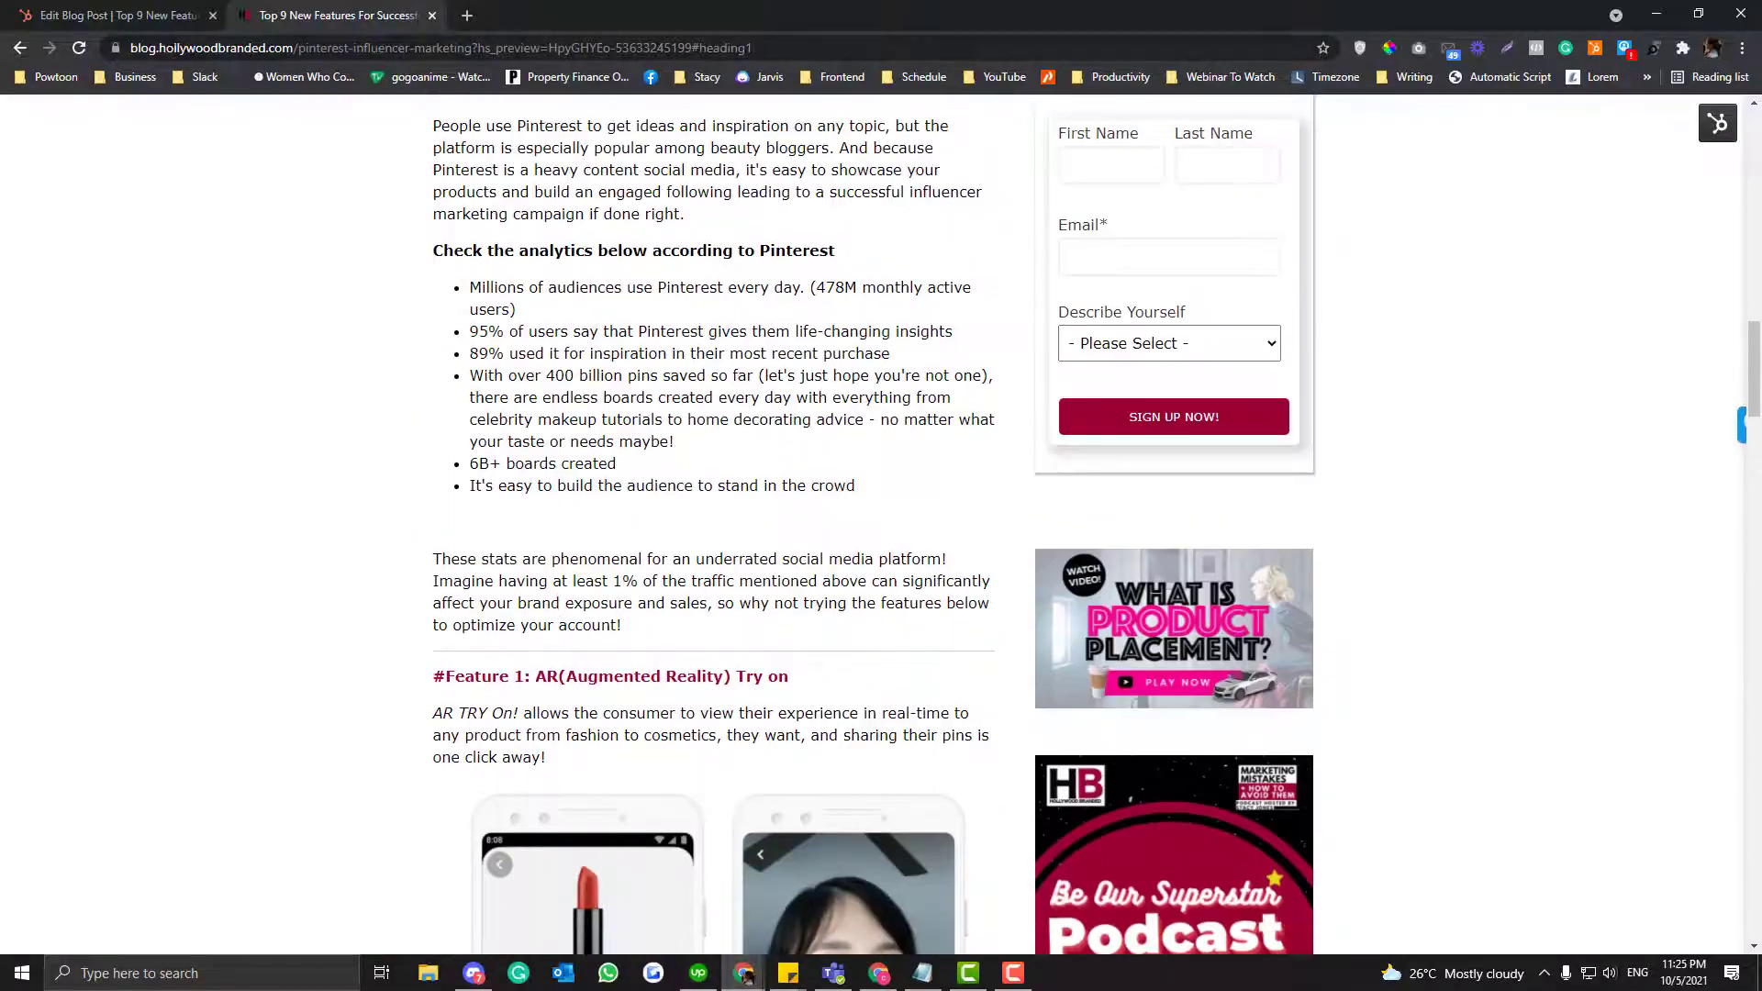
Return from the preview to the post editor and select the heading "#Feature 1: AR(Augmented Reality) Try on"
{"action": "left_click", "coordinate": [168, 13]}
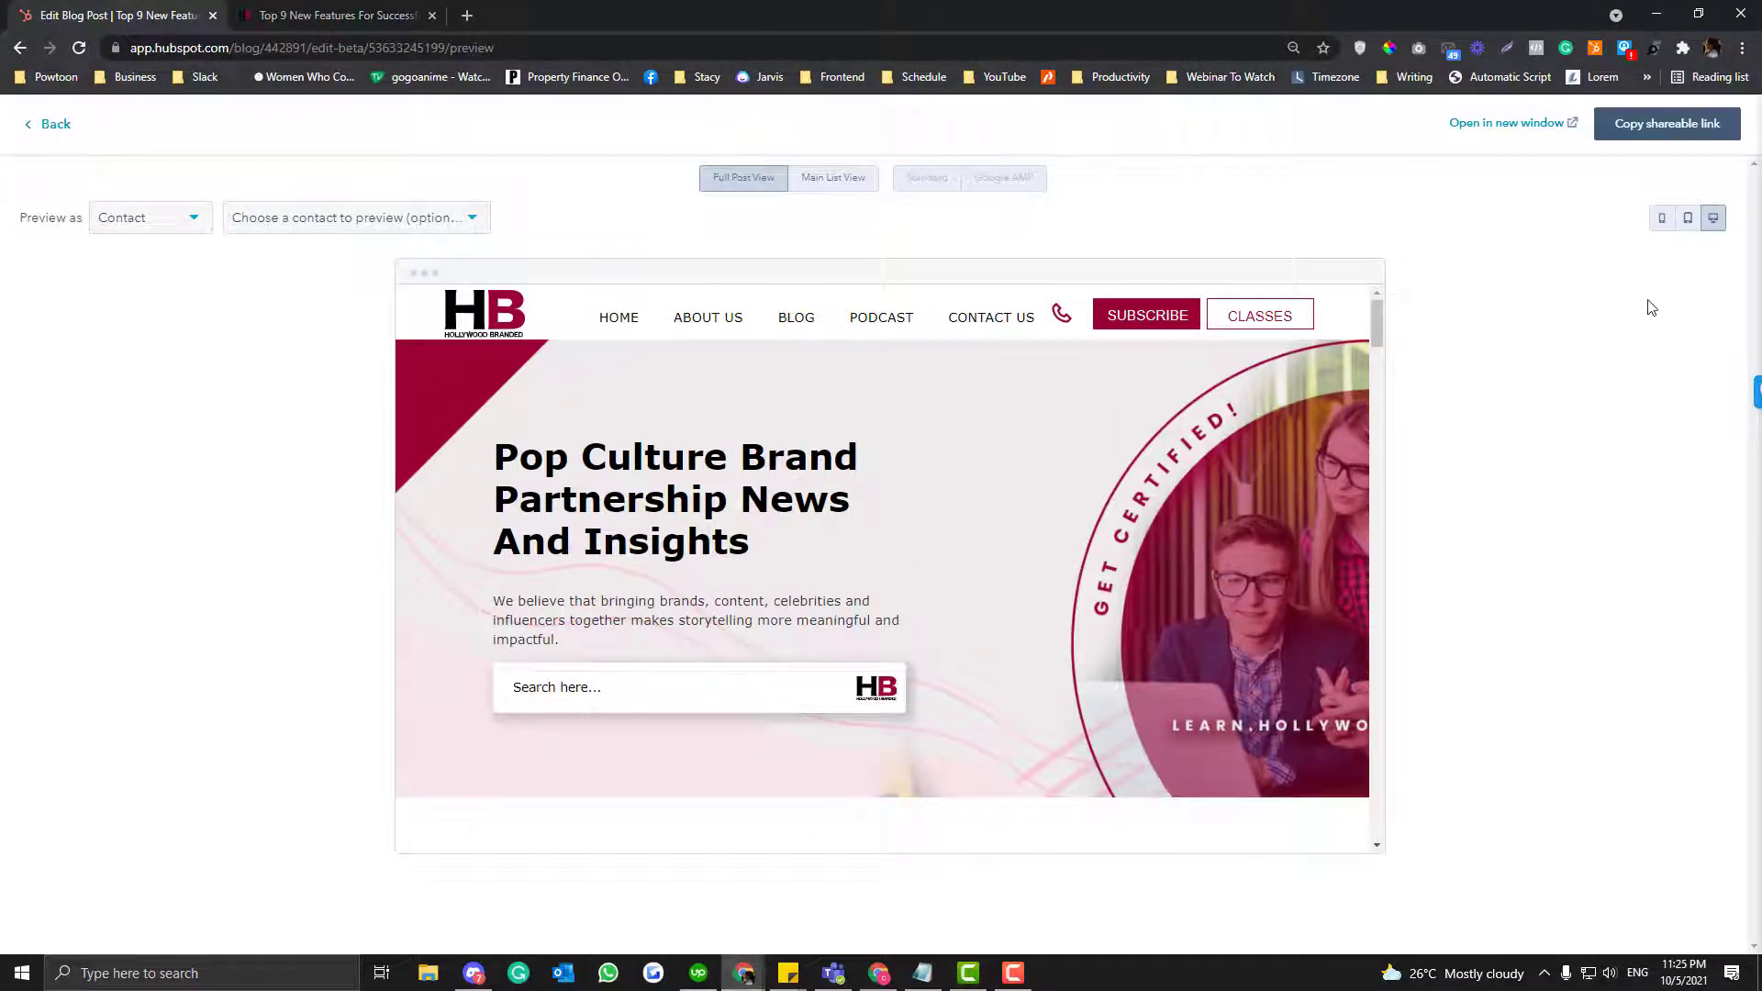
{"action": "left_click", "coordinate": [50, 125]}
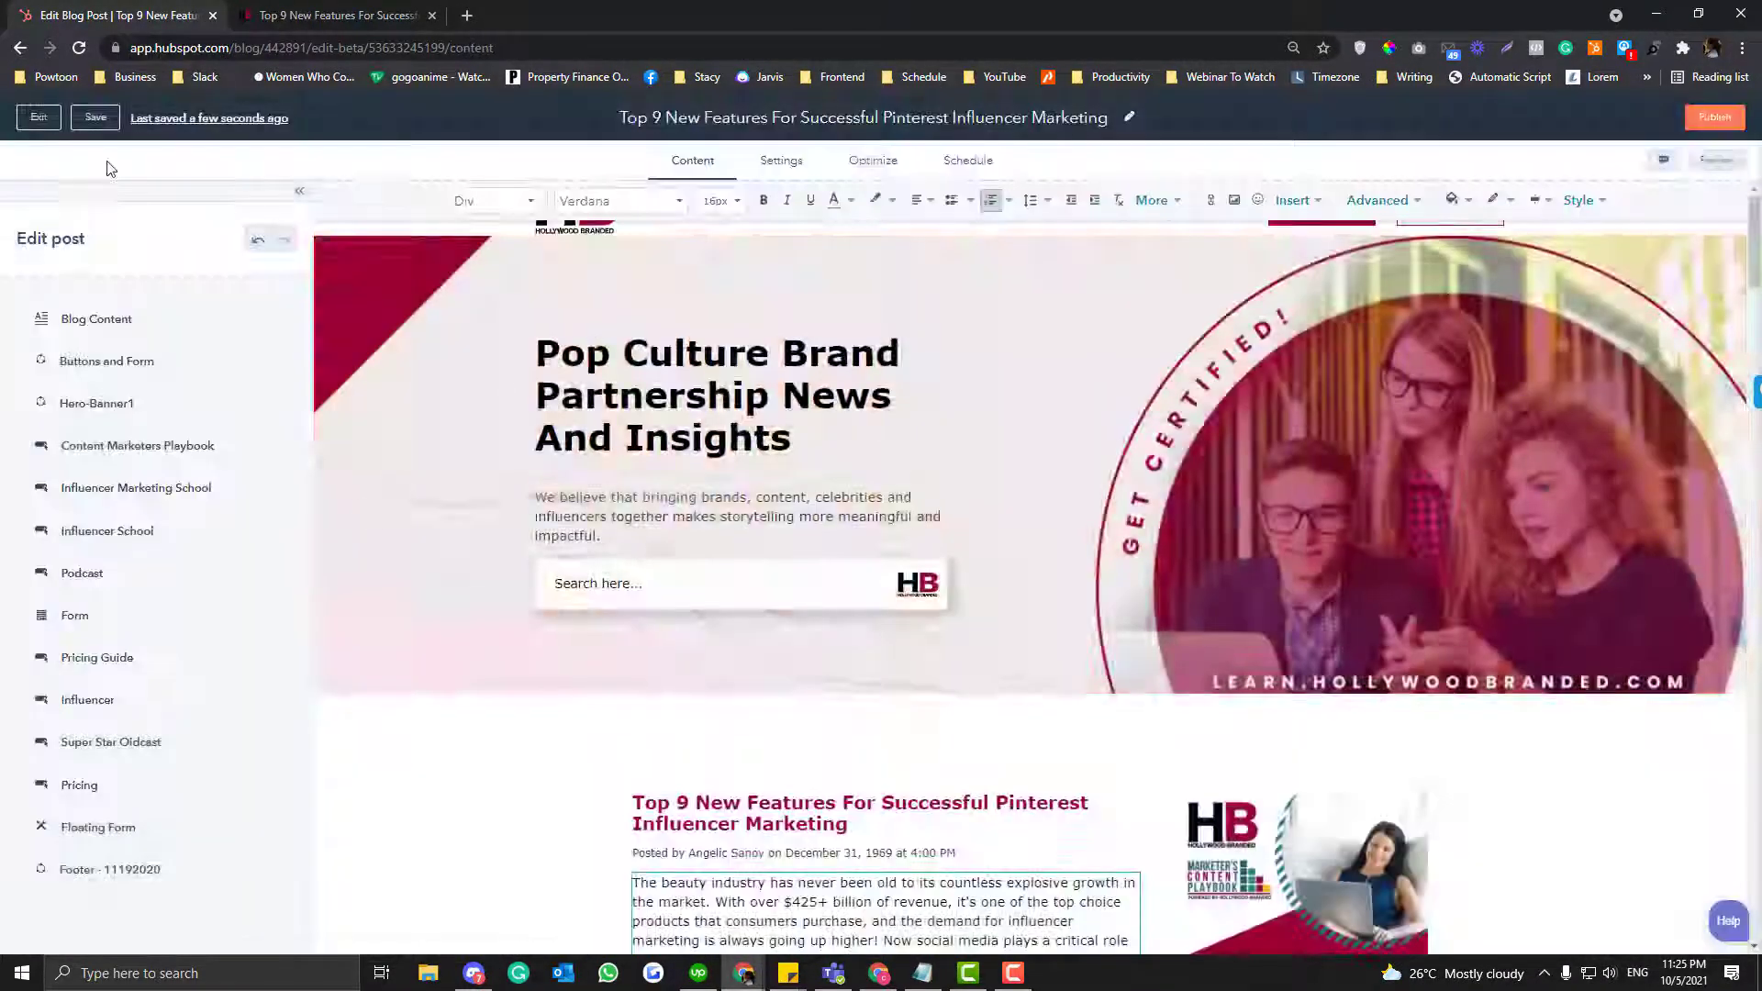
{"action": "scroll", "coordinate": [829, 690], "scroll_direction": "down", "scroll_amount": 15}
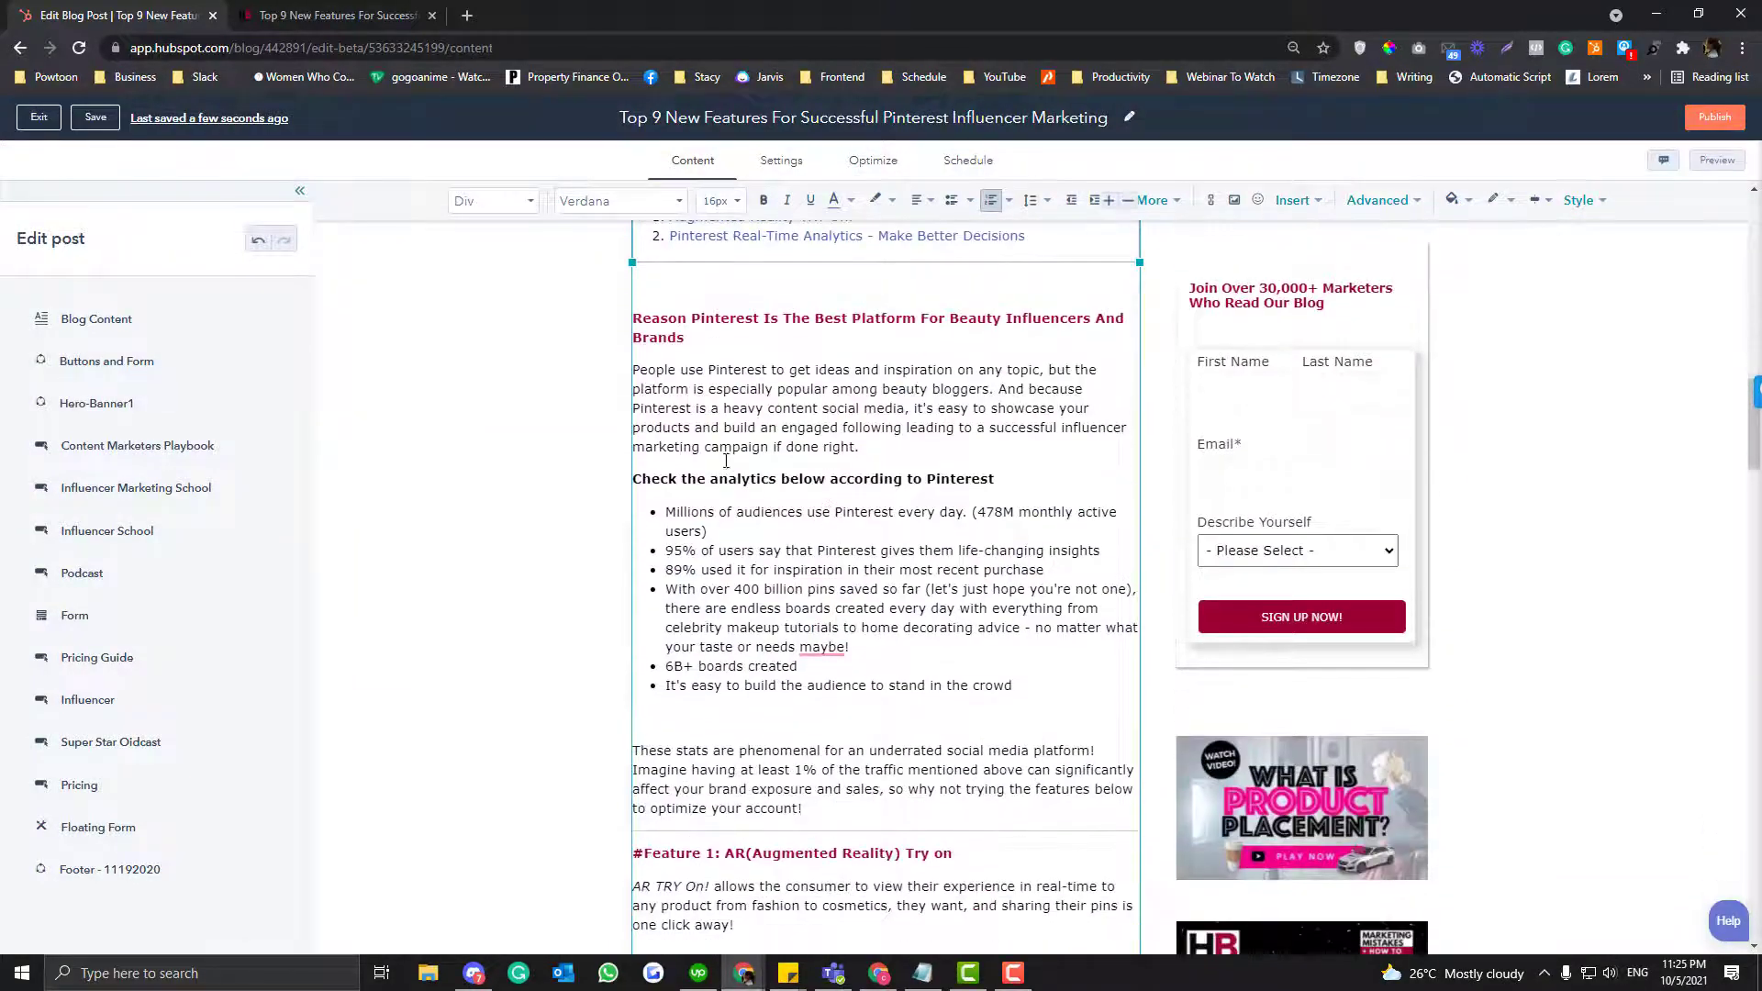
{"action": "scroll", "coordinate": [778, 652], "scroll_direction": "down", "scroll_amount": 4}
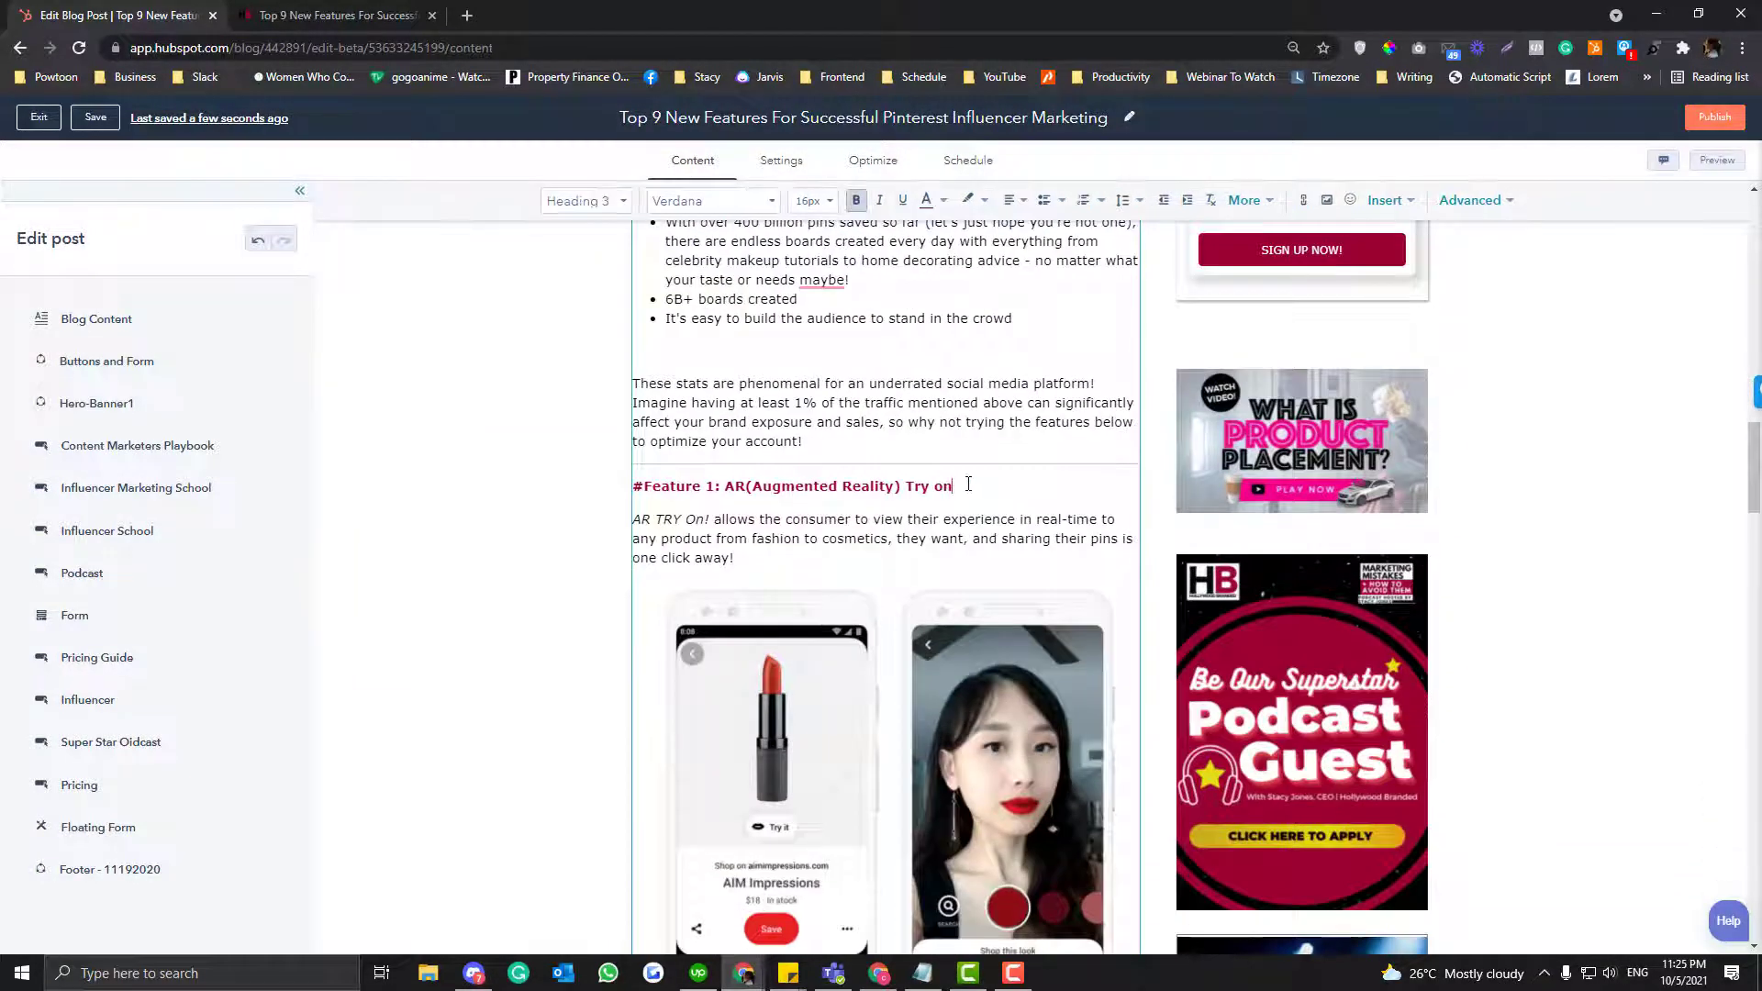
{"action": "left_click_drag", "start_coordinate": [954, 486], "coordinate": [631, 476]}
{"action": "key", "text": "ctrl+c"}
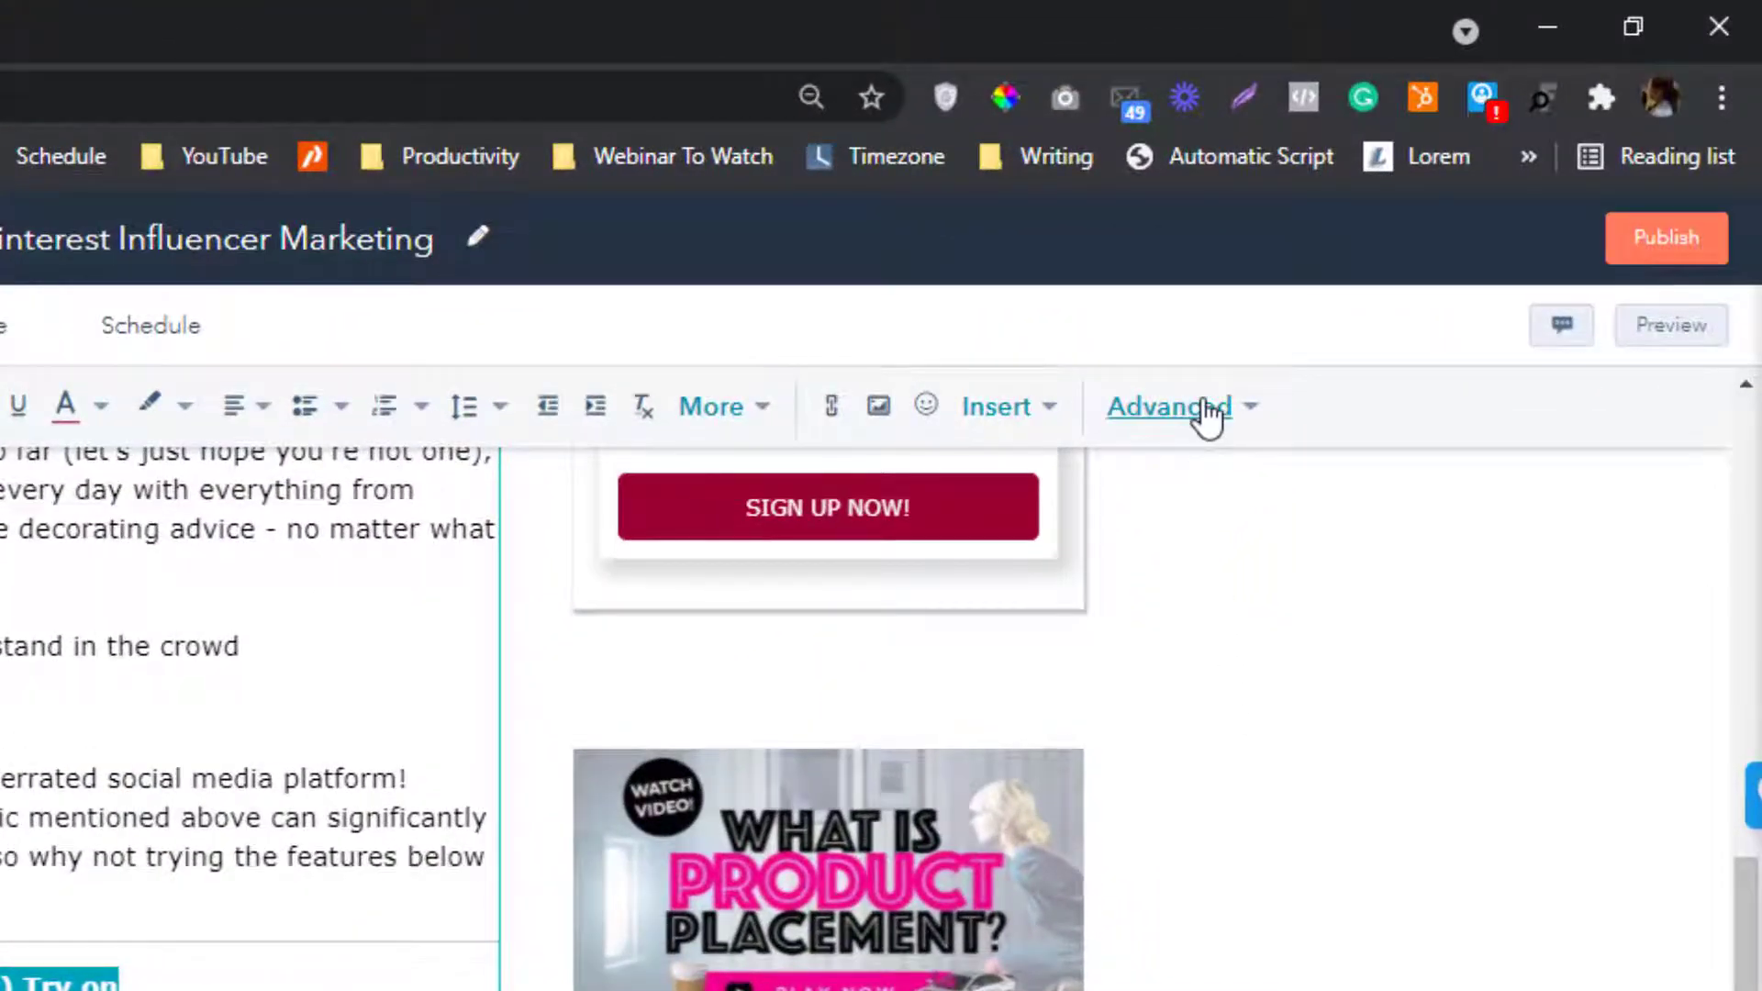
Open the post's source code and search it for "#Feature 1: AR(Augmented Reality) Try on"
{"action": "left_click", "coordinate": [1205, 406]}
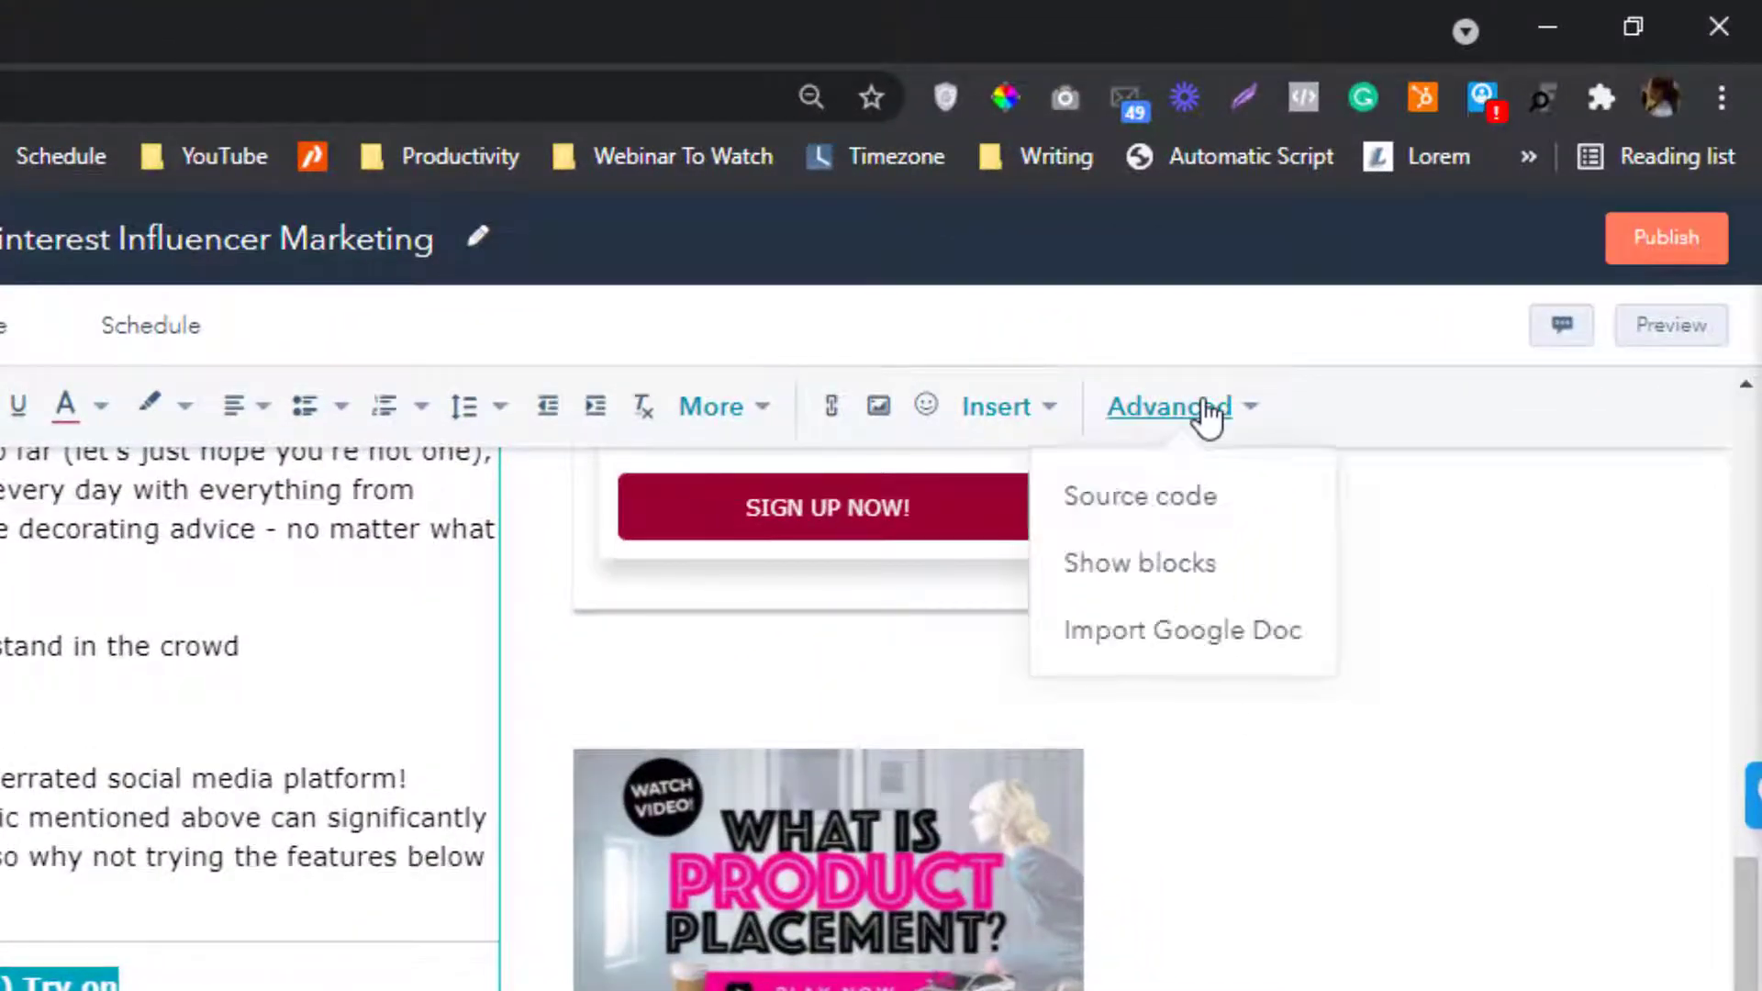
{"action": "left_click", "coordinate": [1175, 525]}
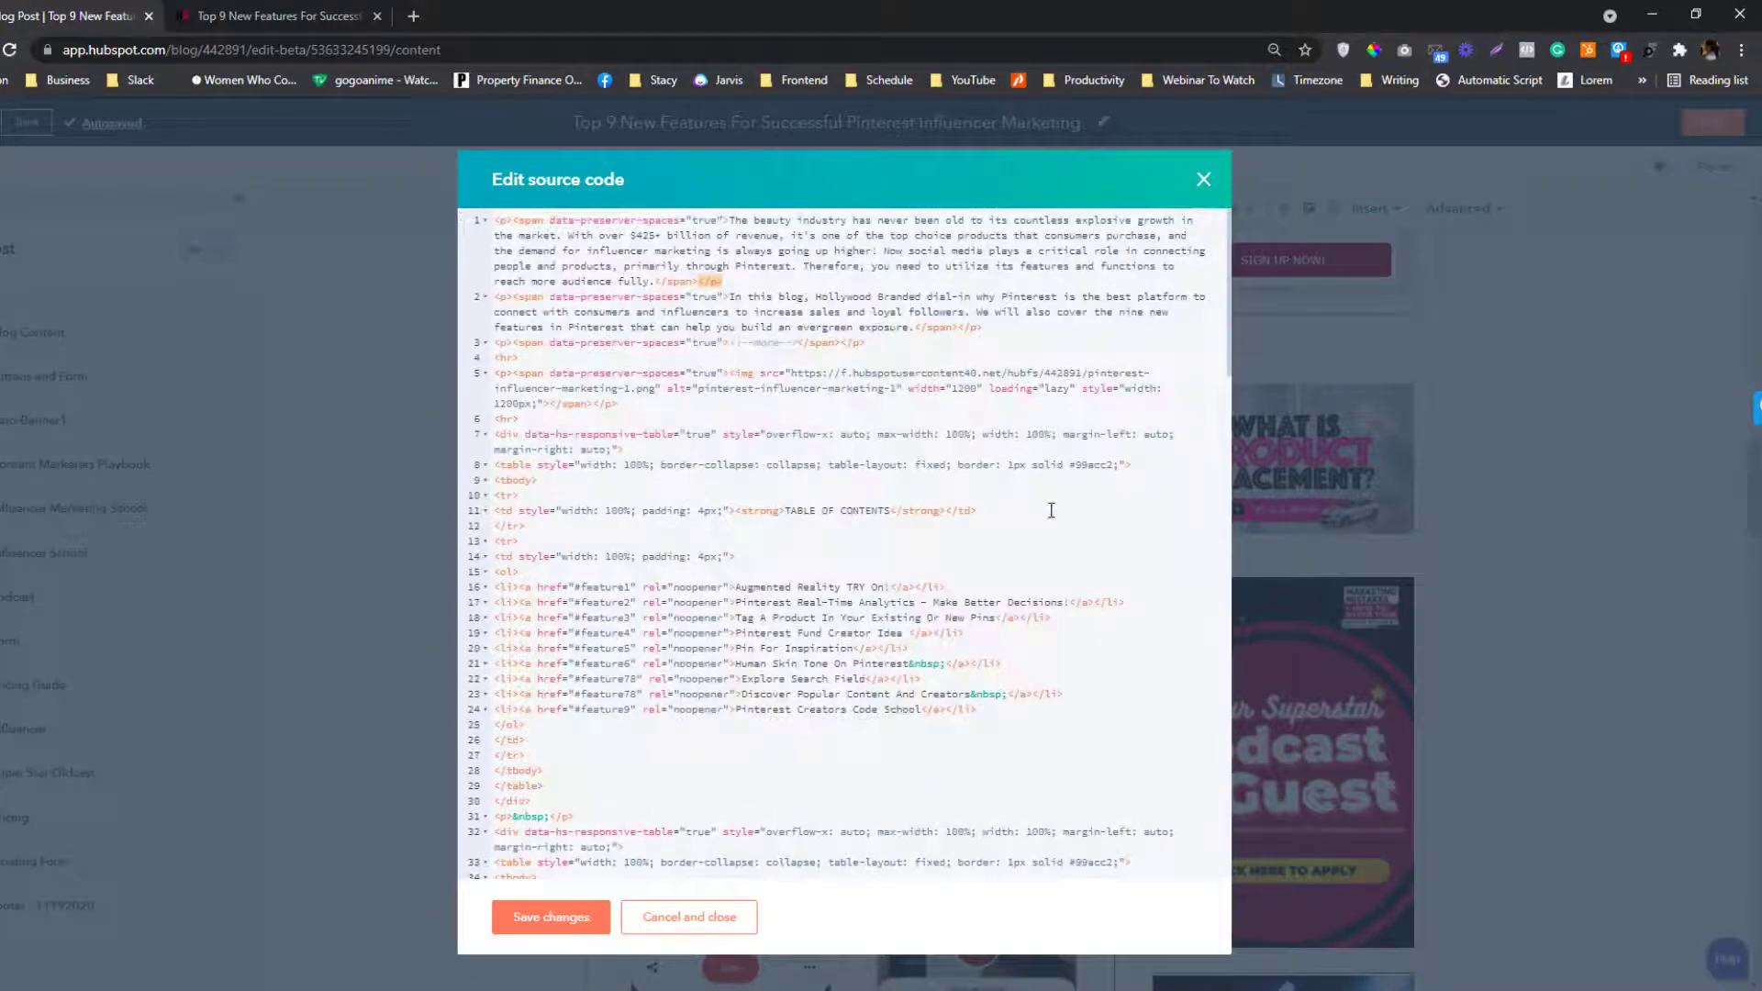
{"action": "key", "text": "ctrl+f"}
{"action": "key", "text": "ctrl+v"}
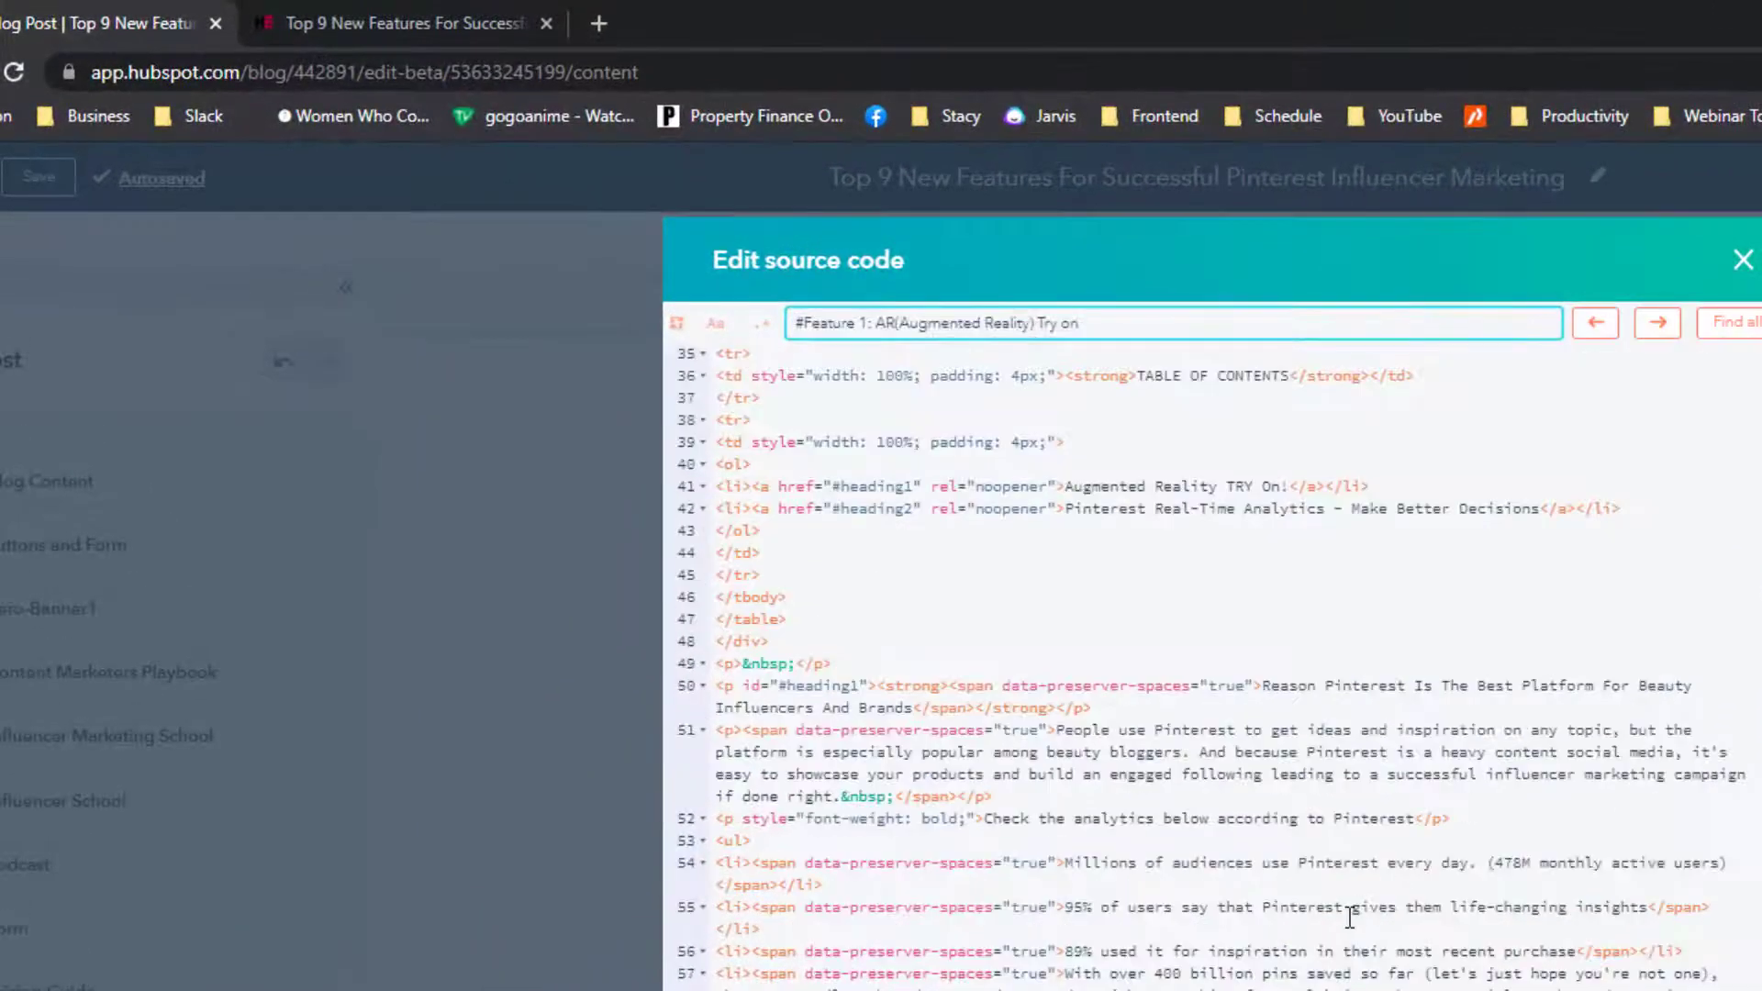
{"action": "scroll", "coordinate": [1350, 917], "scroll_direction": "down", "scroll_amount": 2}
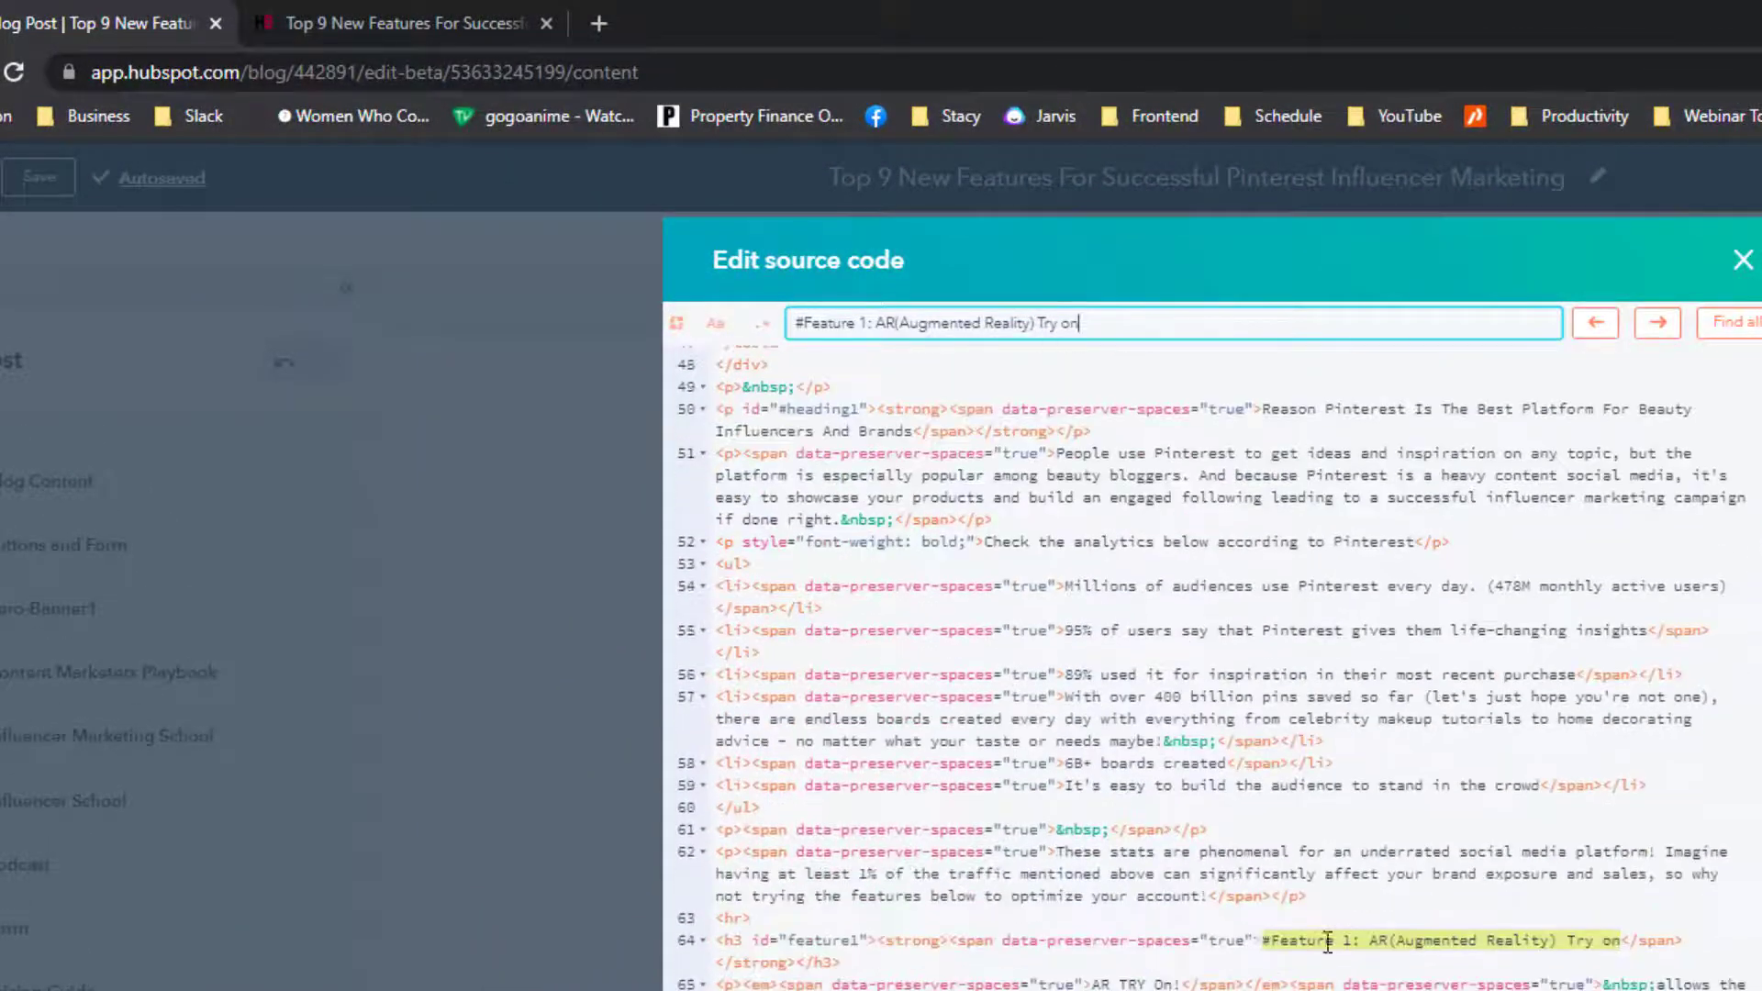
Delete the id attribute "feature1" from the h3 tag of the "#Feature 1: AR(Augmented Reality) Try on" heading in the source code
{"action": "left_click", "coordinate": [1261, 942]}
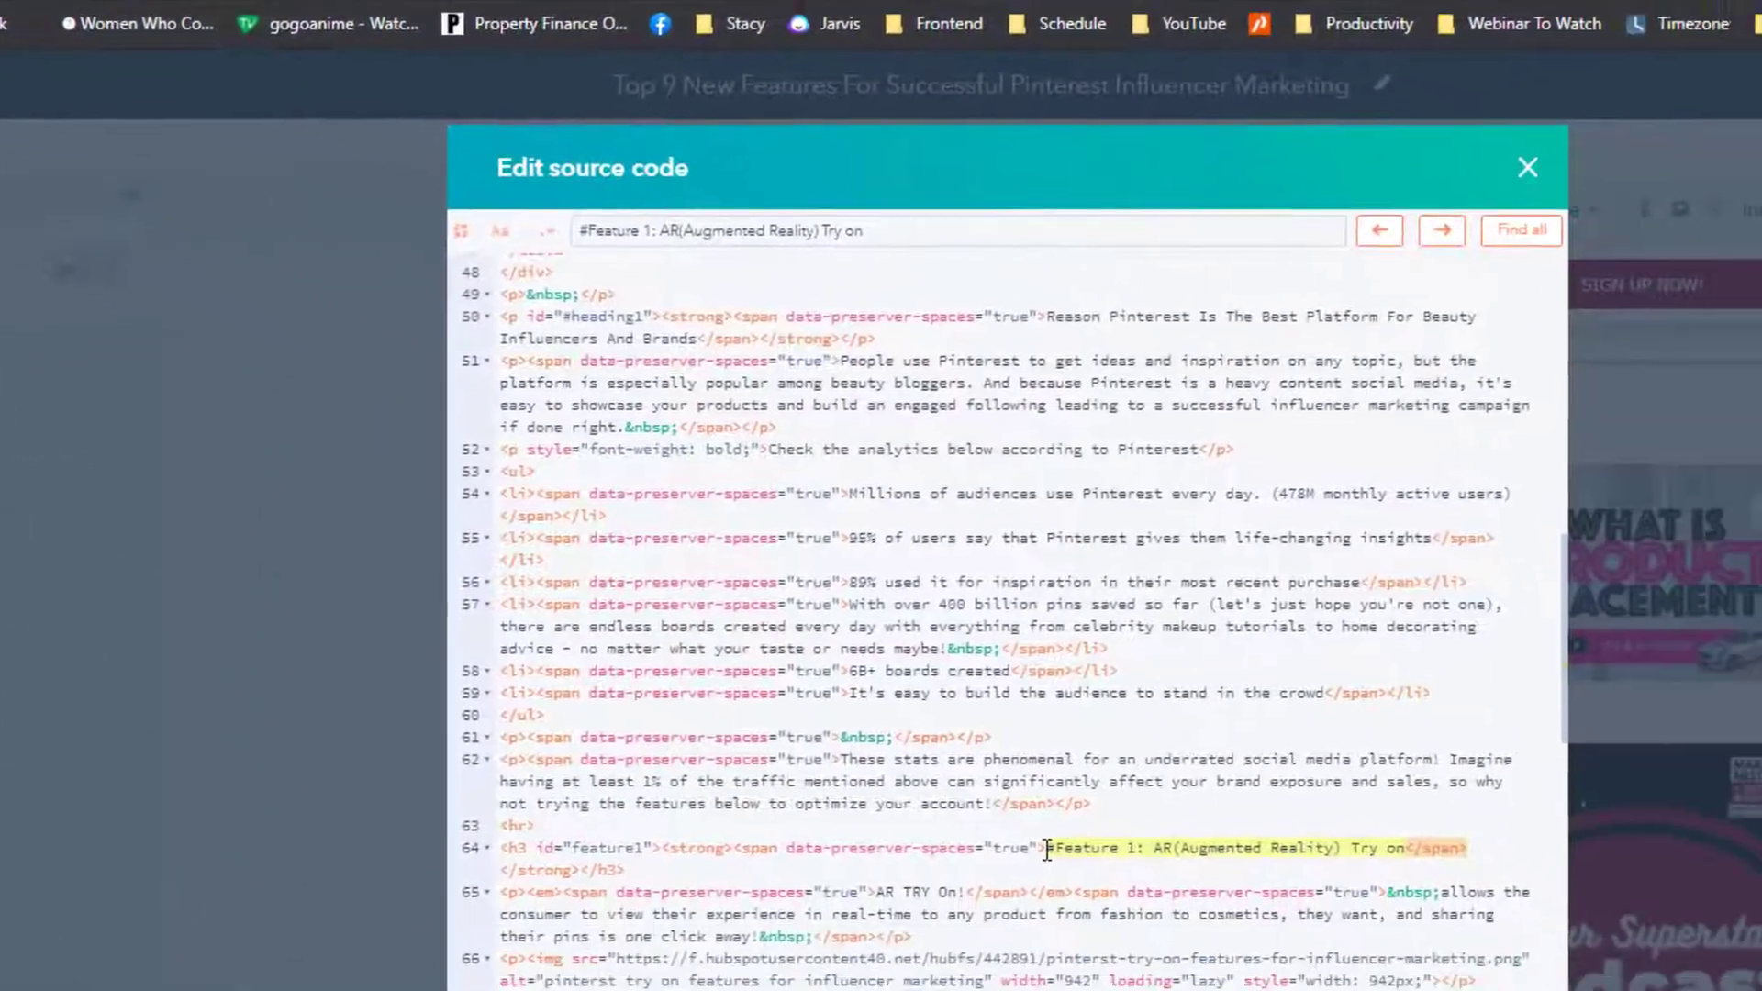
{"action": "left_click_drag", "start_coordinate": [1047, 849], "coordinate": [1406, 848]}
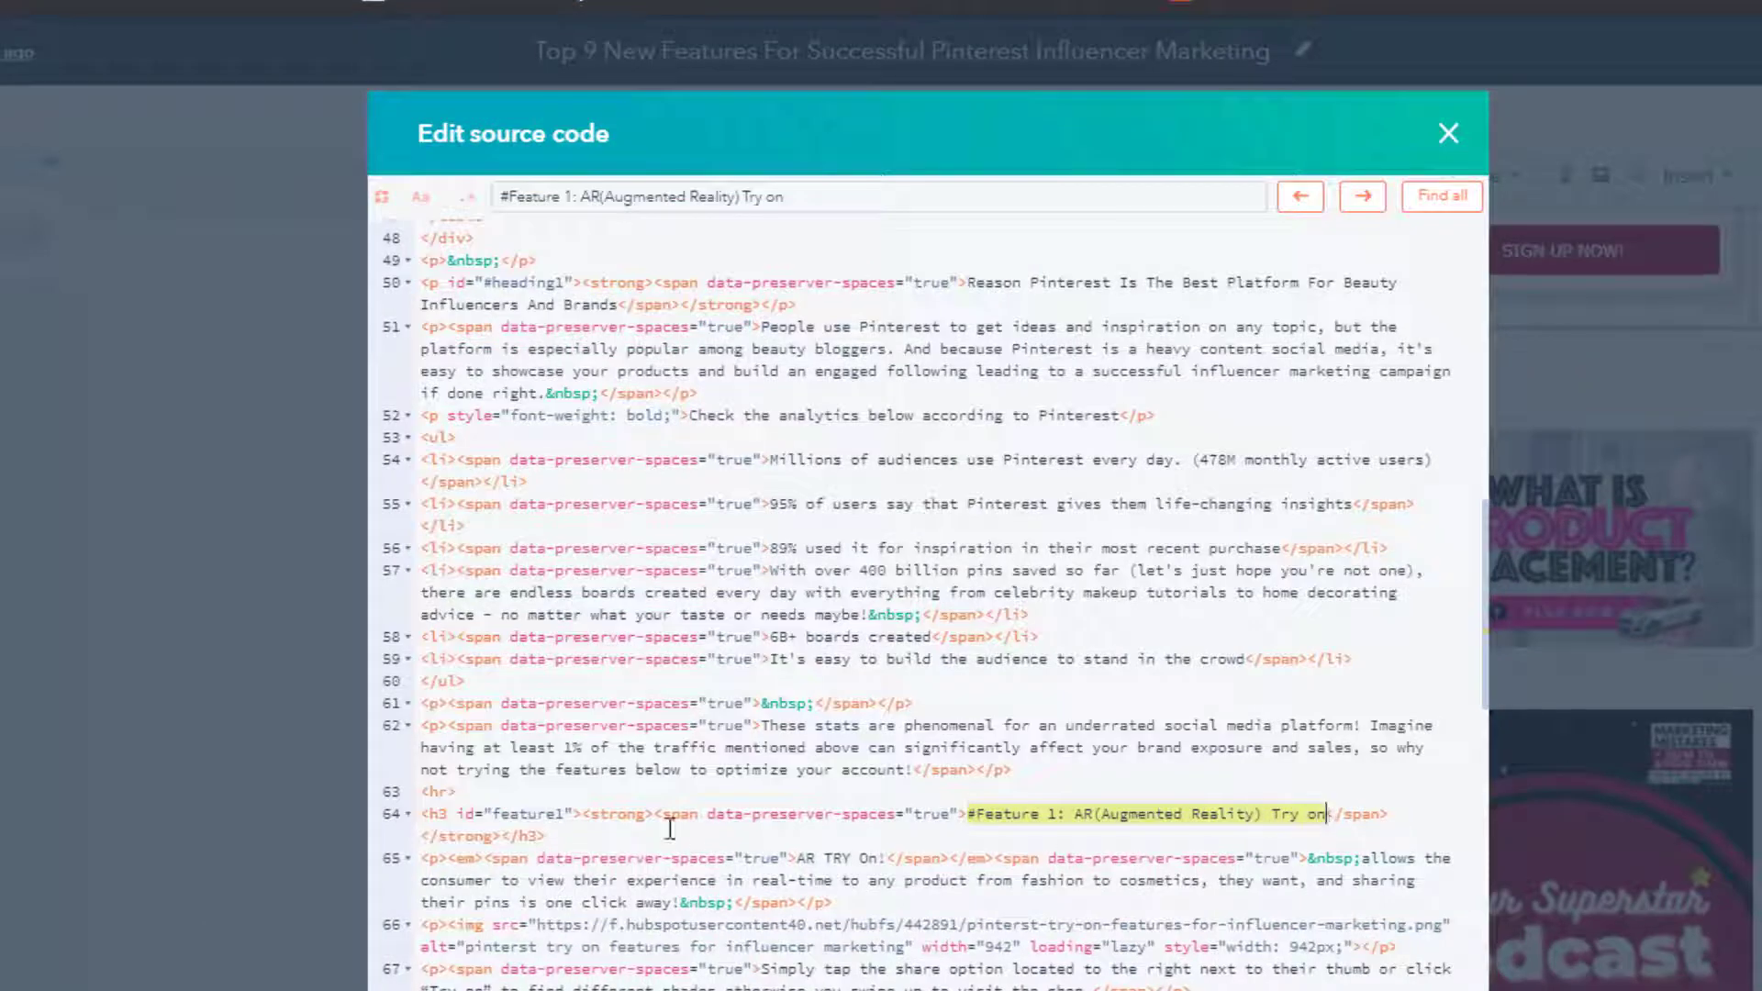
{"action": "left_click_drag", "start_coordinate": [576, 814], "coordinate": [411, 814]}
{"action": "left_click", "coordinate": [449, 814], "text": "shift"}
{"action": "key", "text": "BackSpace"}
{"action": "left_click", "coordinate": [465, 814]}
{"action": "left_click", "coordinate": [1403, 811]}
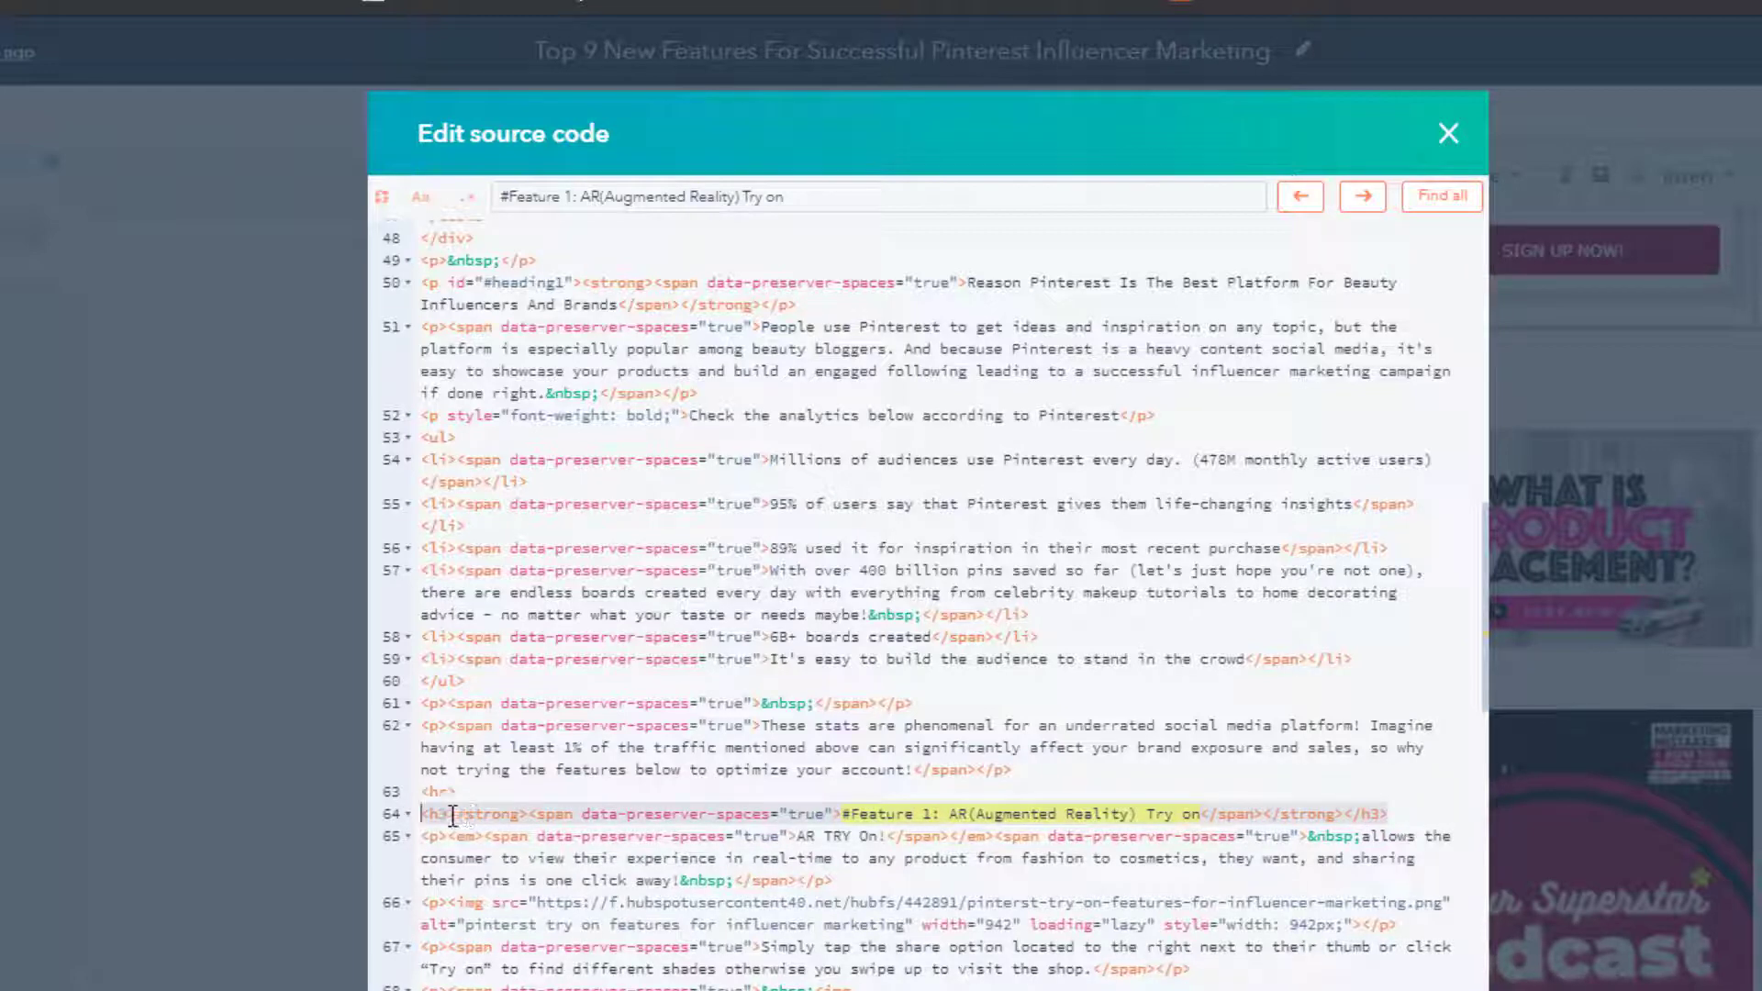
Add id="heading1" to the opening h3 tag of the Feature 1 heading and save the source code changes
{"action": "left_click", "coordinate": [448, 815]}
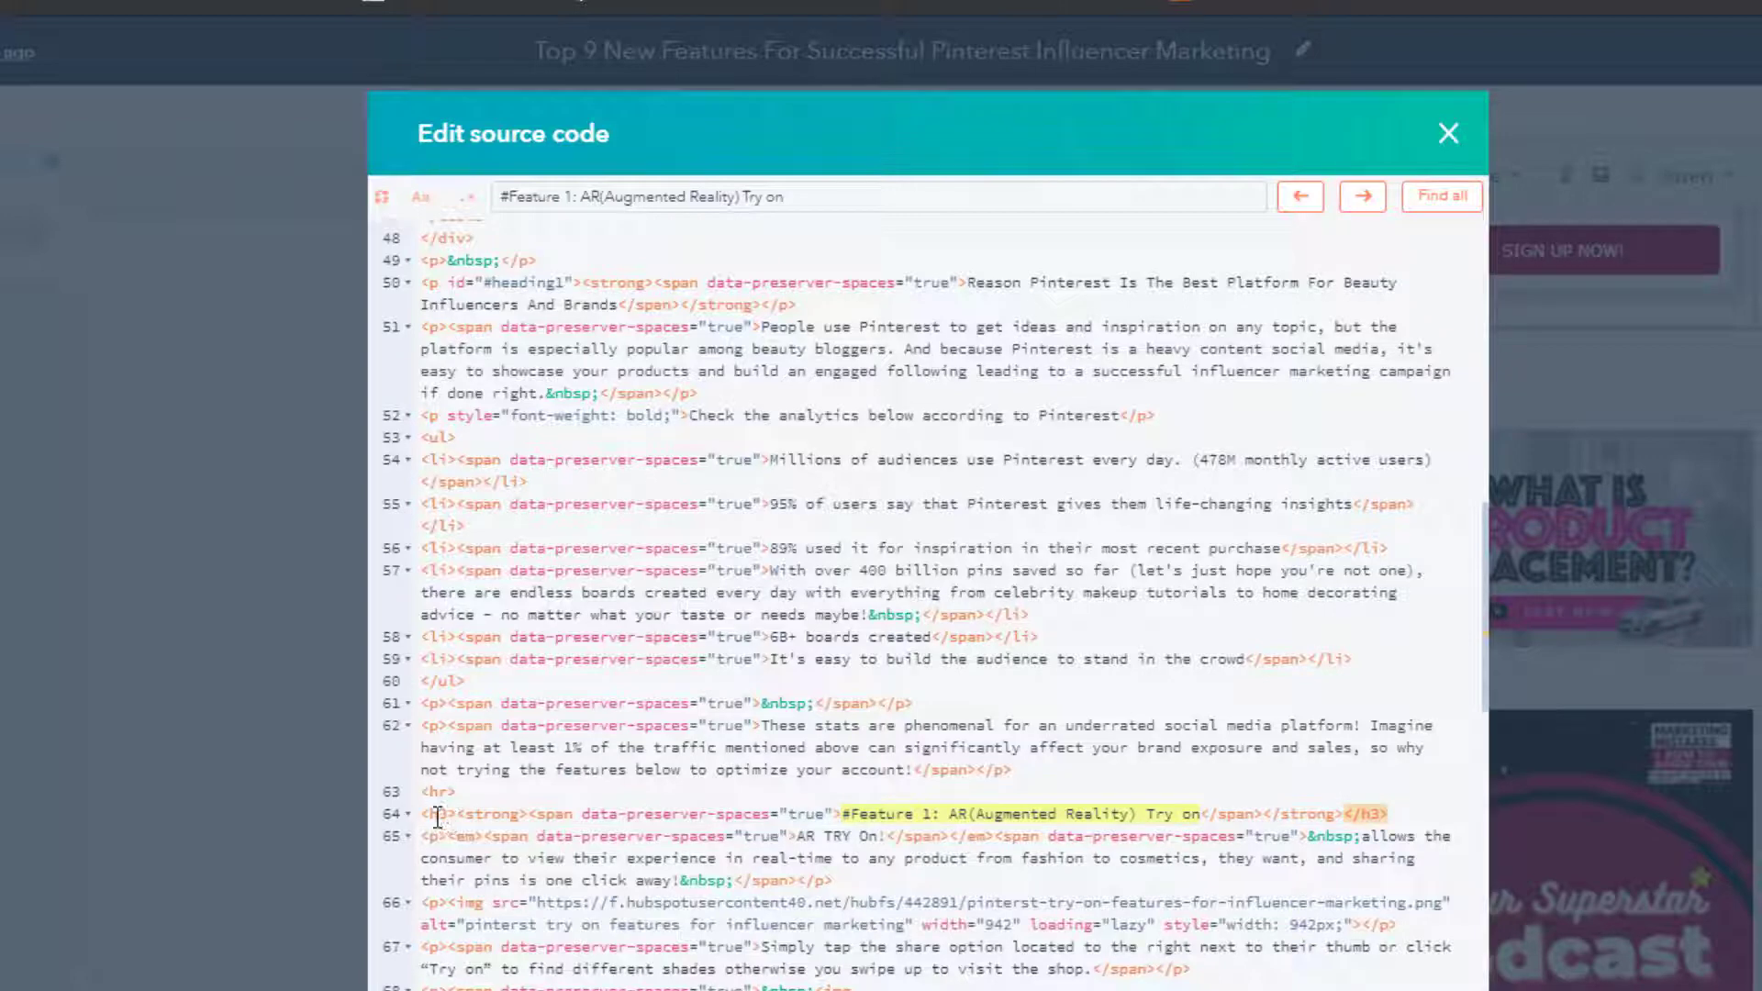
{"action": "left_click", "coordinate": [451, 814]}
{"action": "left_click", "coordinate": [452, 815]}
{"action": "type", "text": "id="}
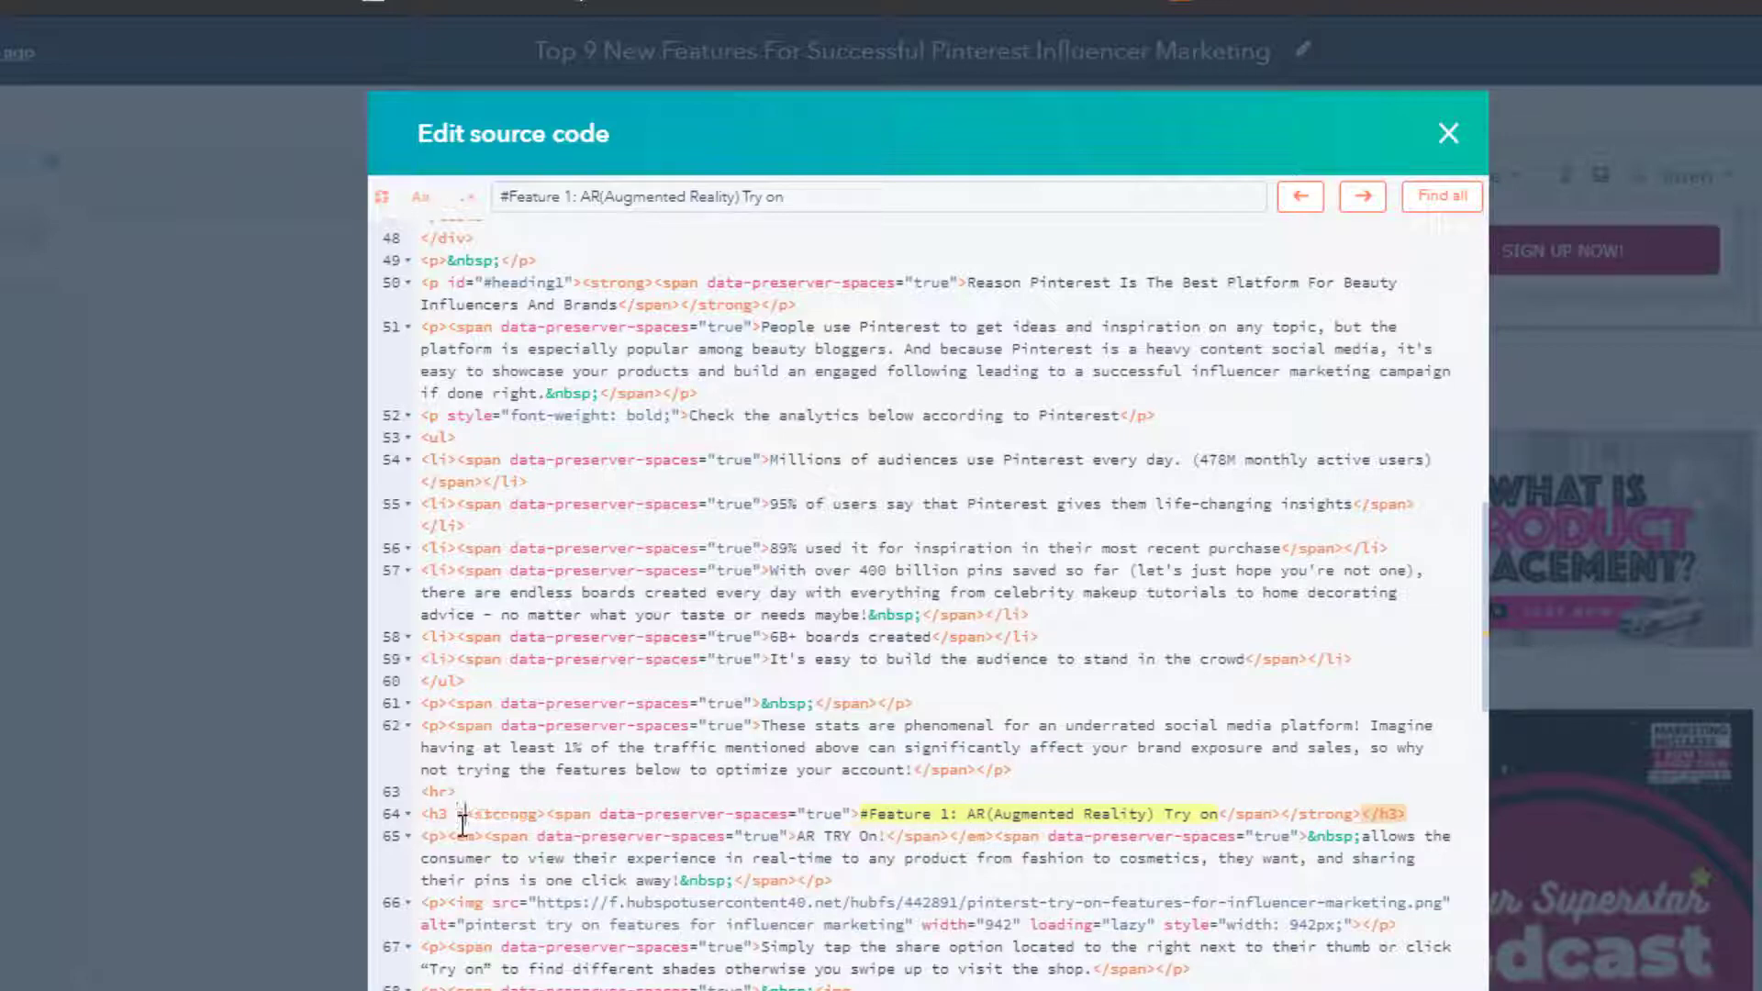
{"action": "type", "text": "\"\""}
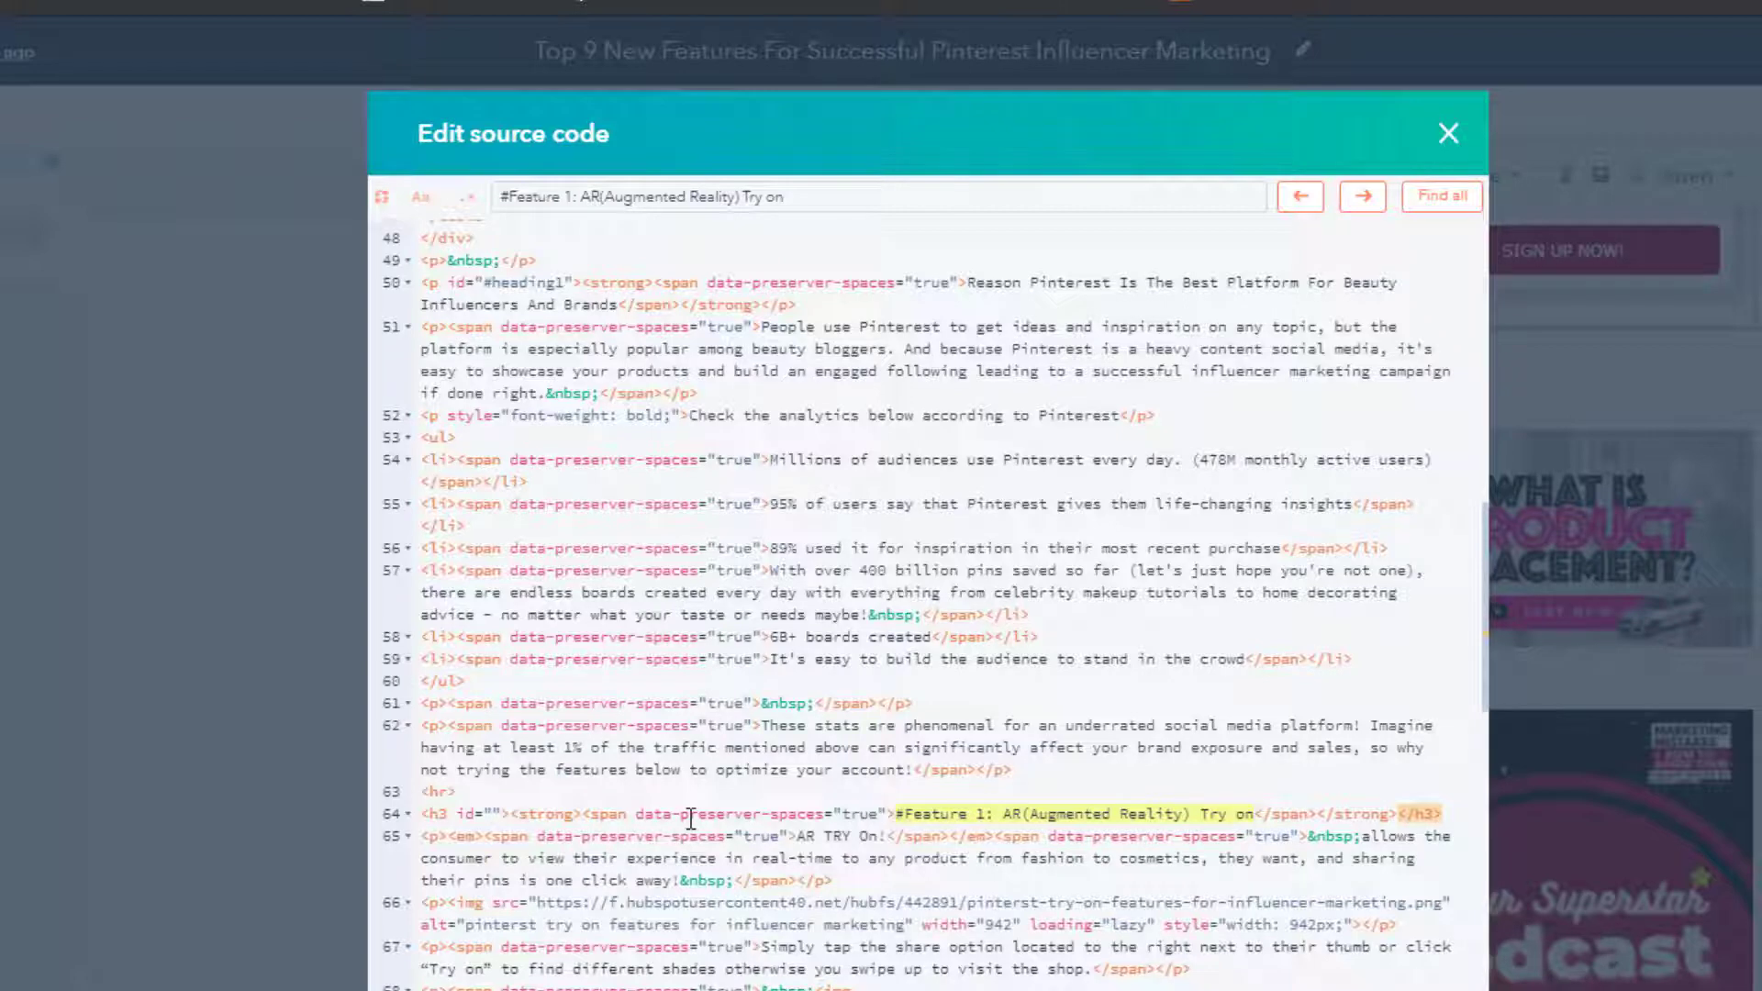
{"action": "type", "text": "heading1"}
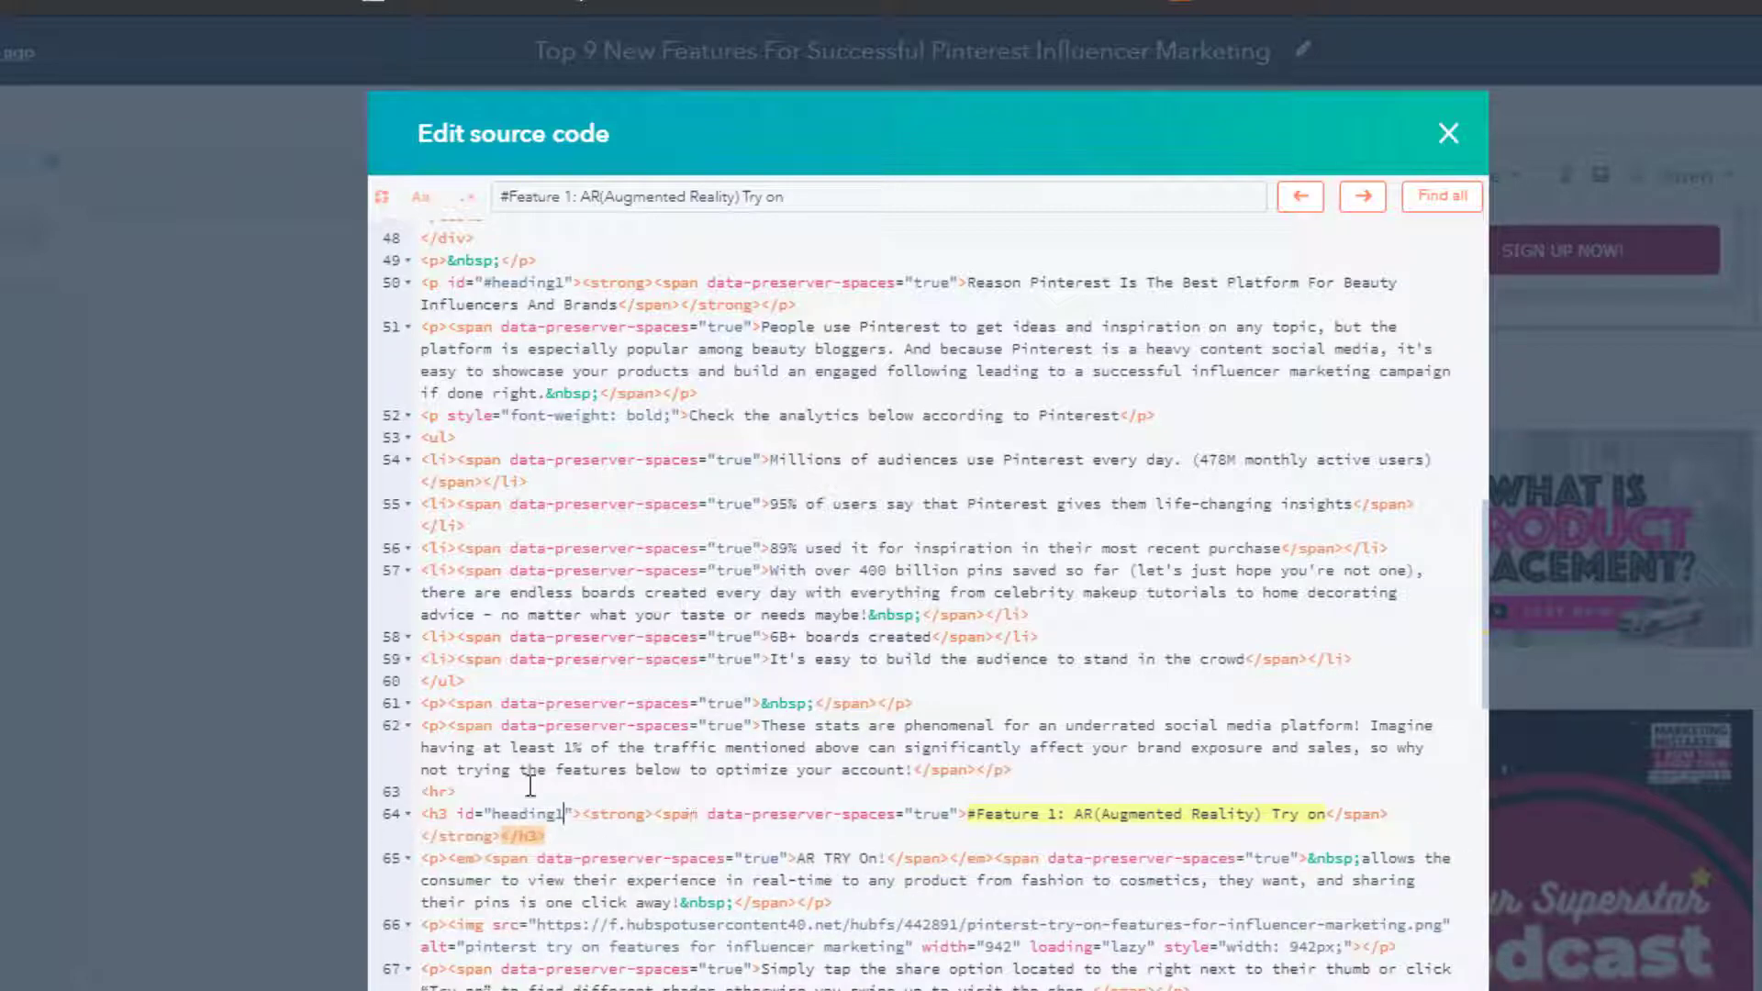
{"action": "left_click_drag", "start_coordinate": [500, 813], "coordinate": [563, 813]}
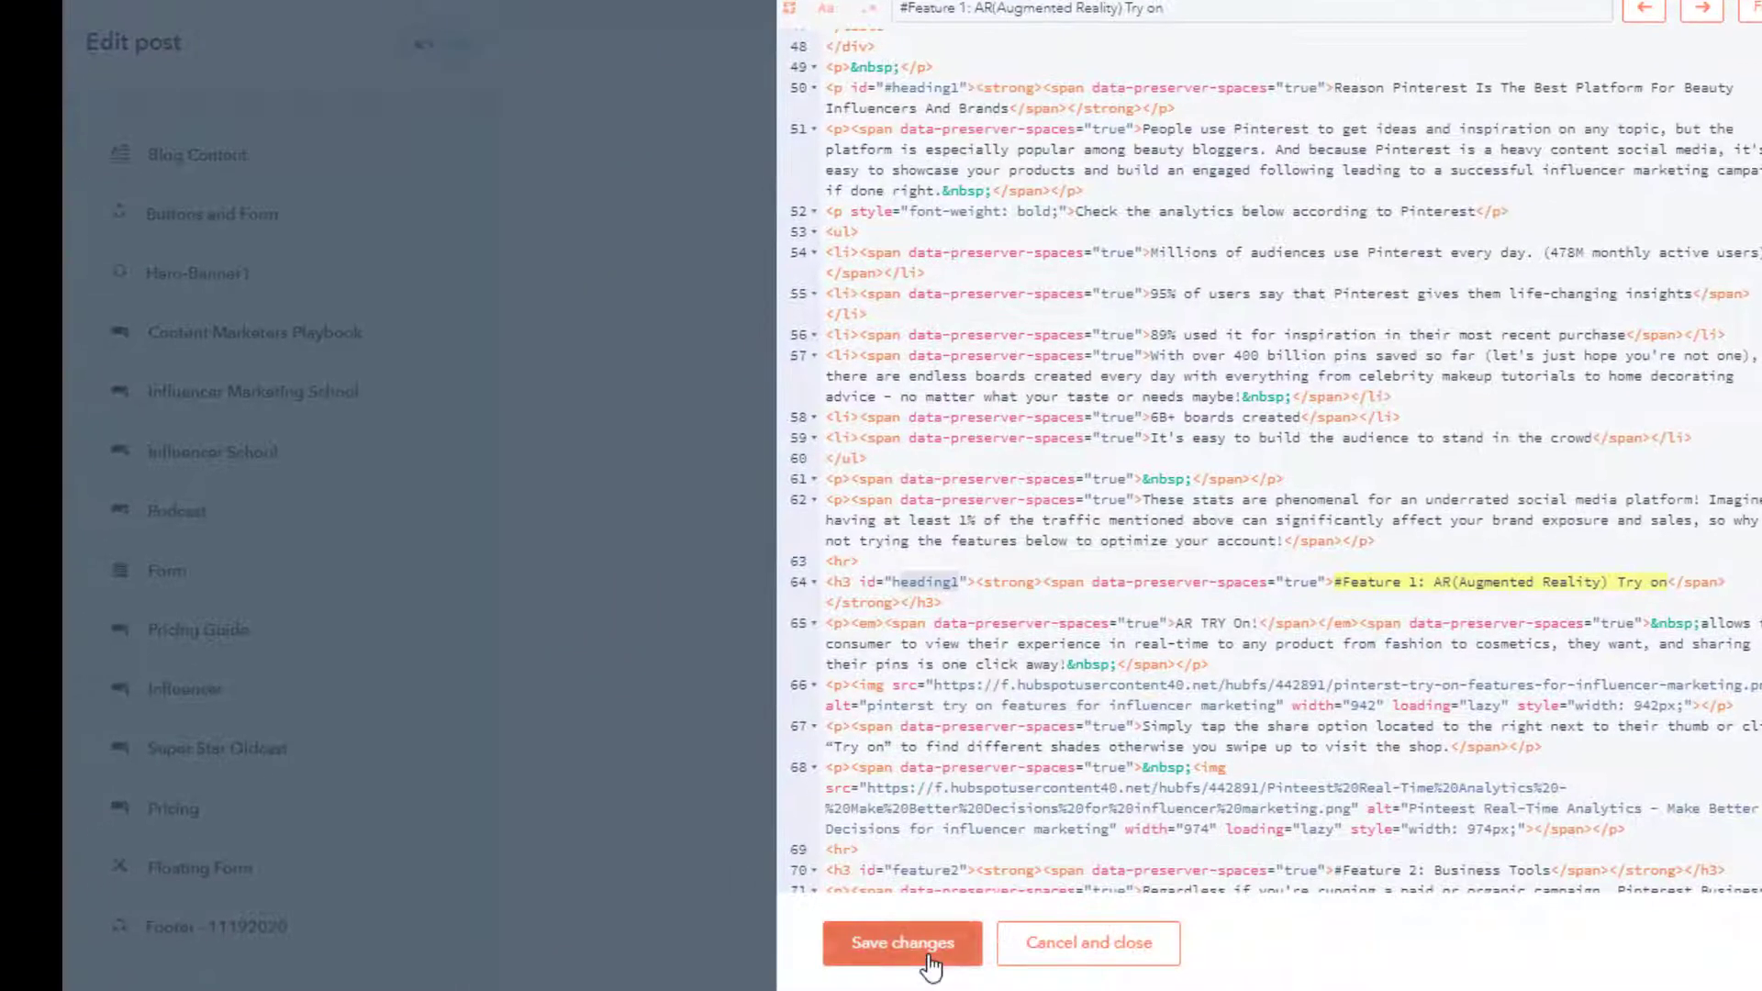
{"action": "left_click", "coordinate": [922, 956]}
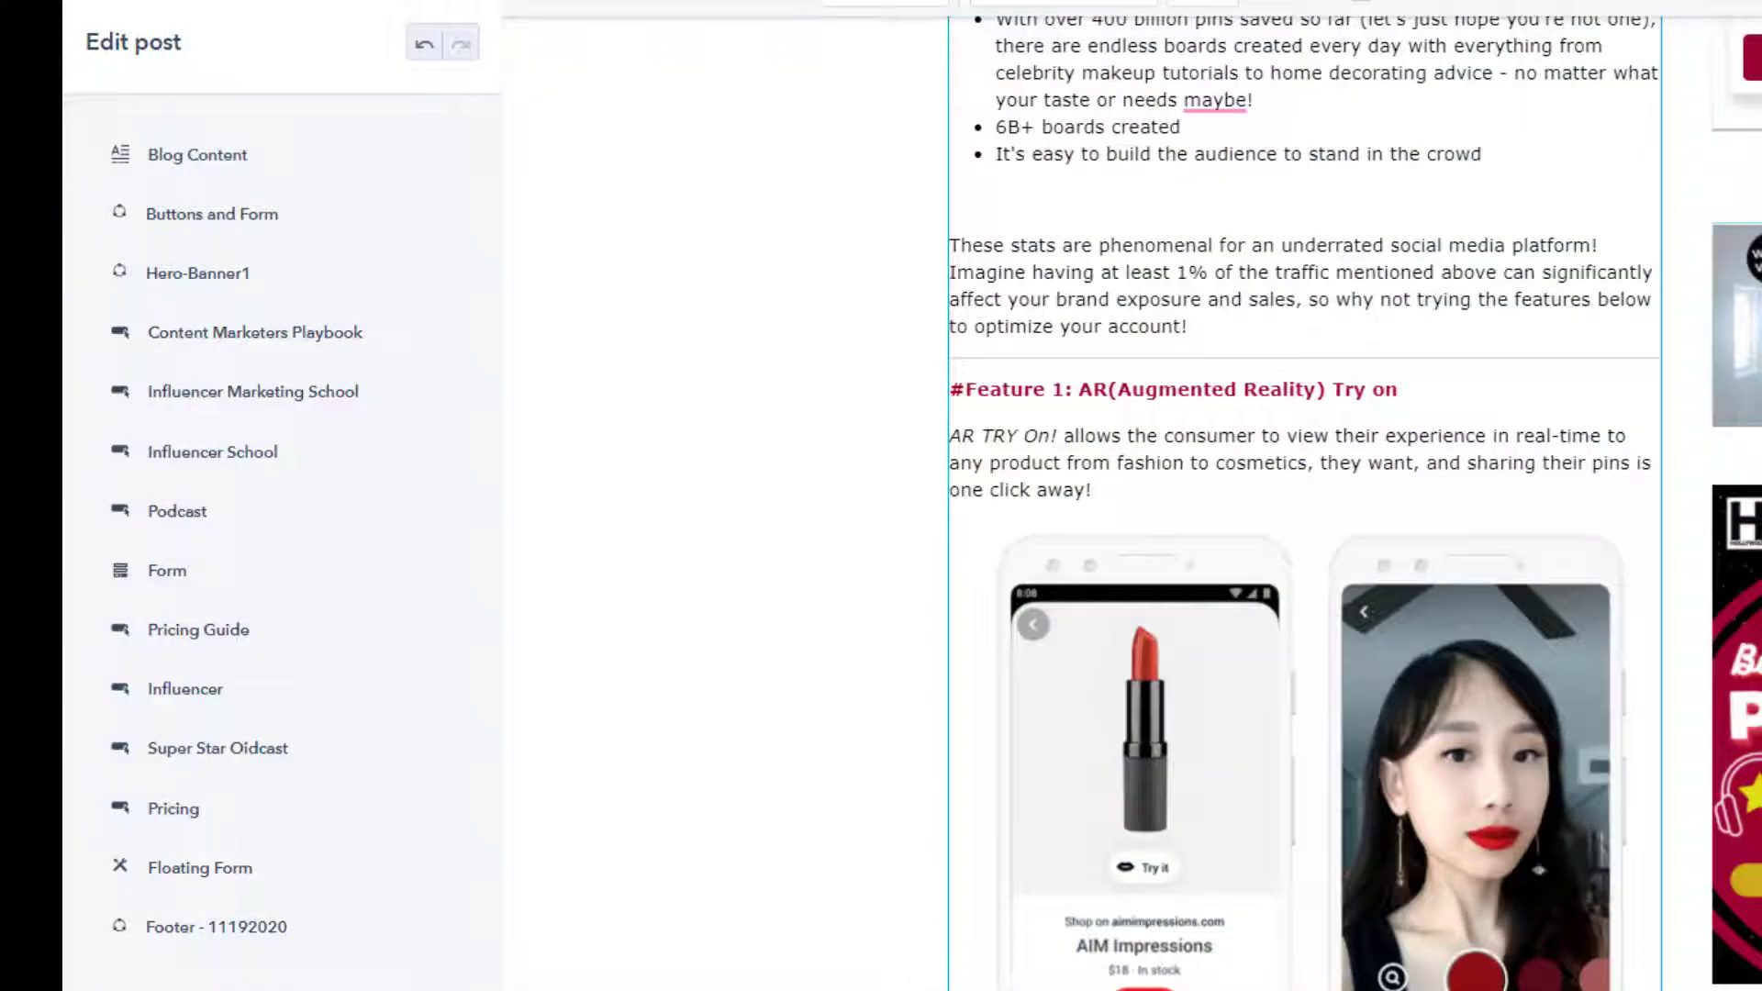
Save the blog post and open its preview
{"action": "scroll", "coordinate": [929, 967], "scroll_direction": "up", "scroll_amount": 3}
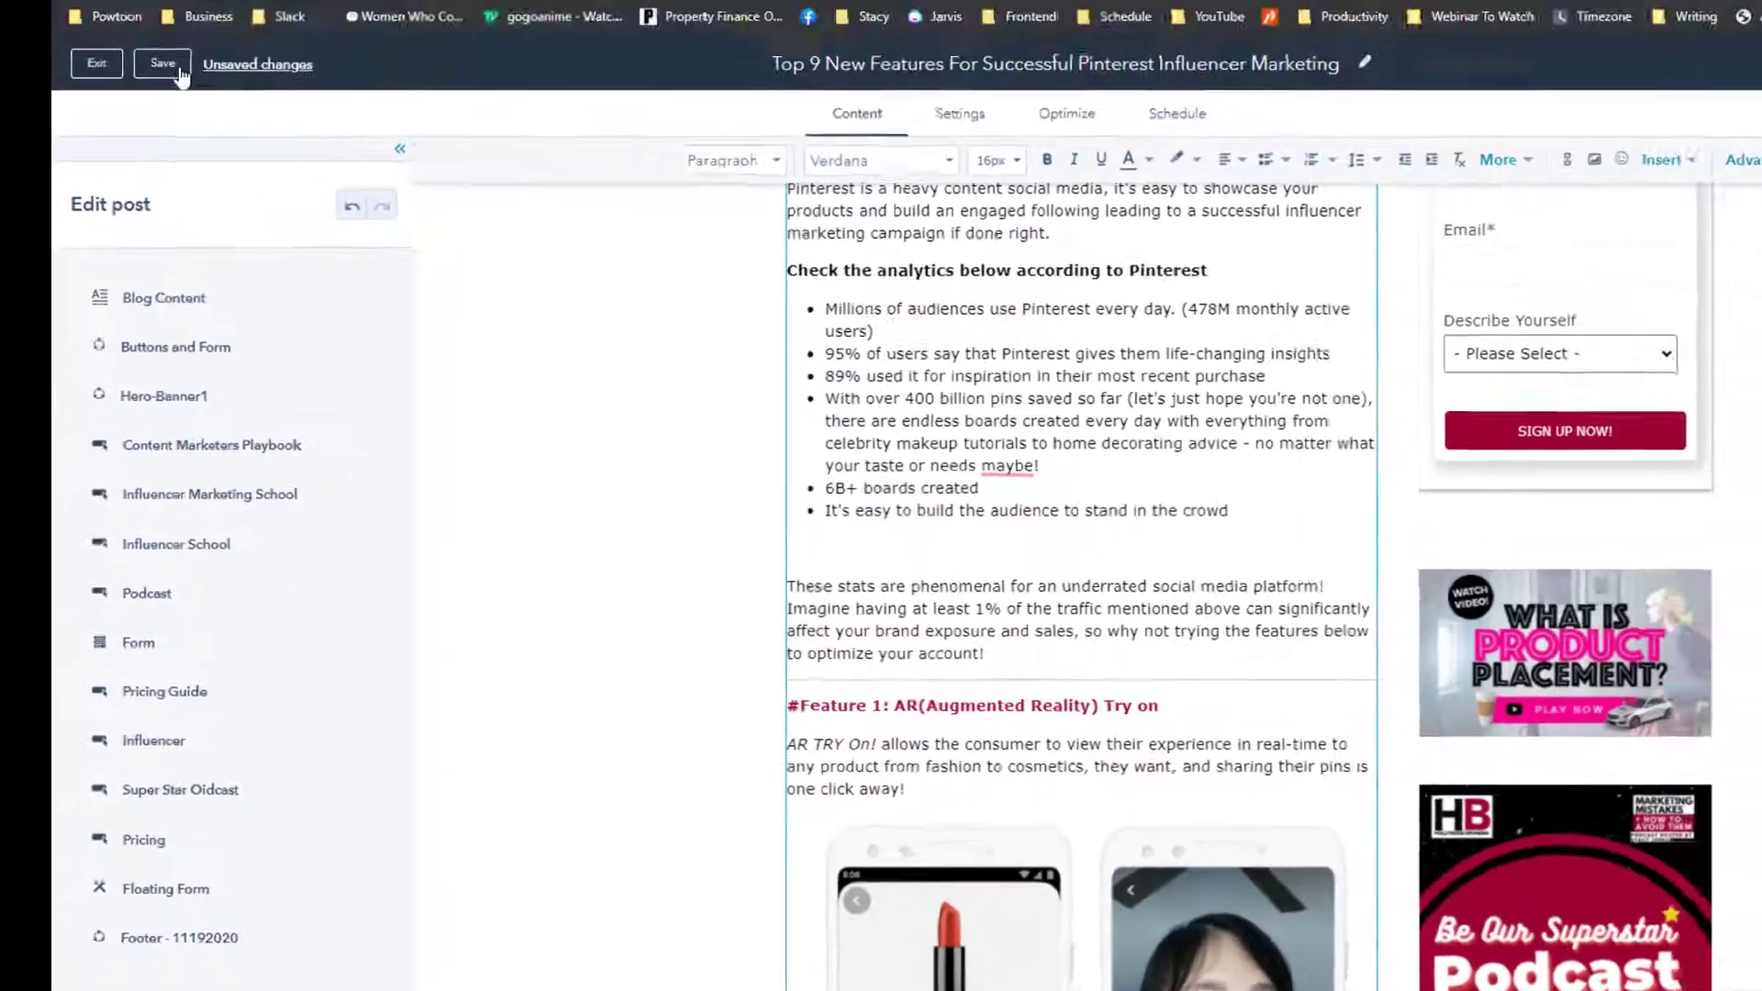
{"action": "left_click", "coordinate": [179, 74]}
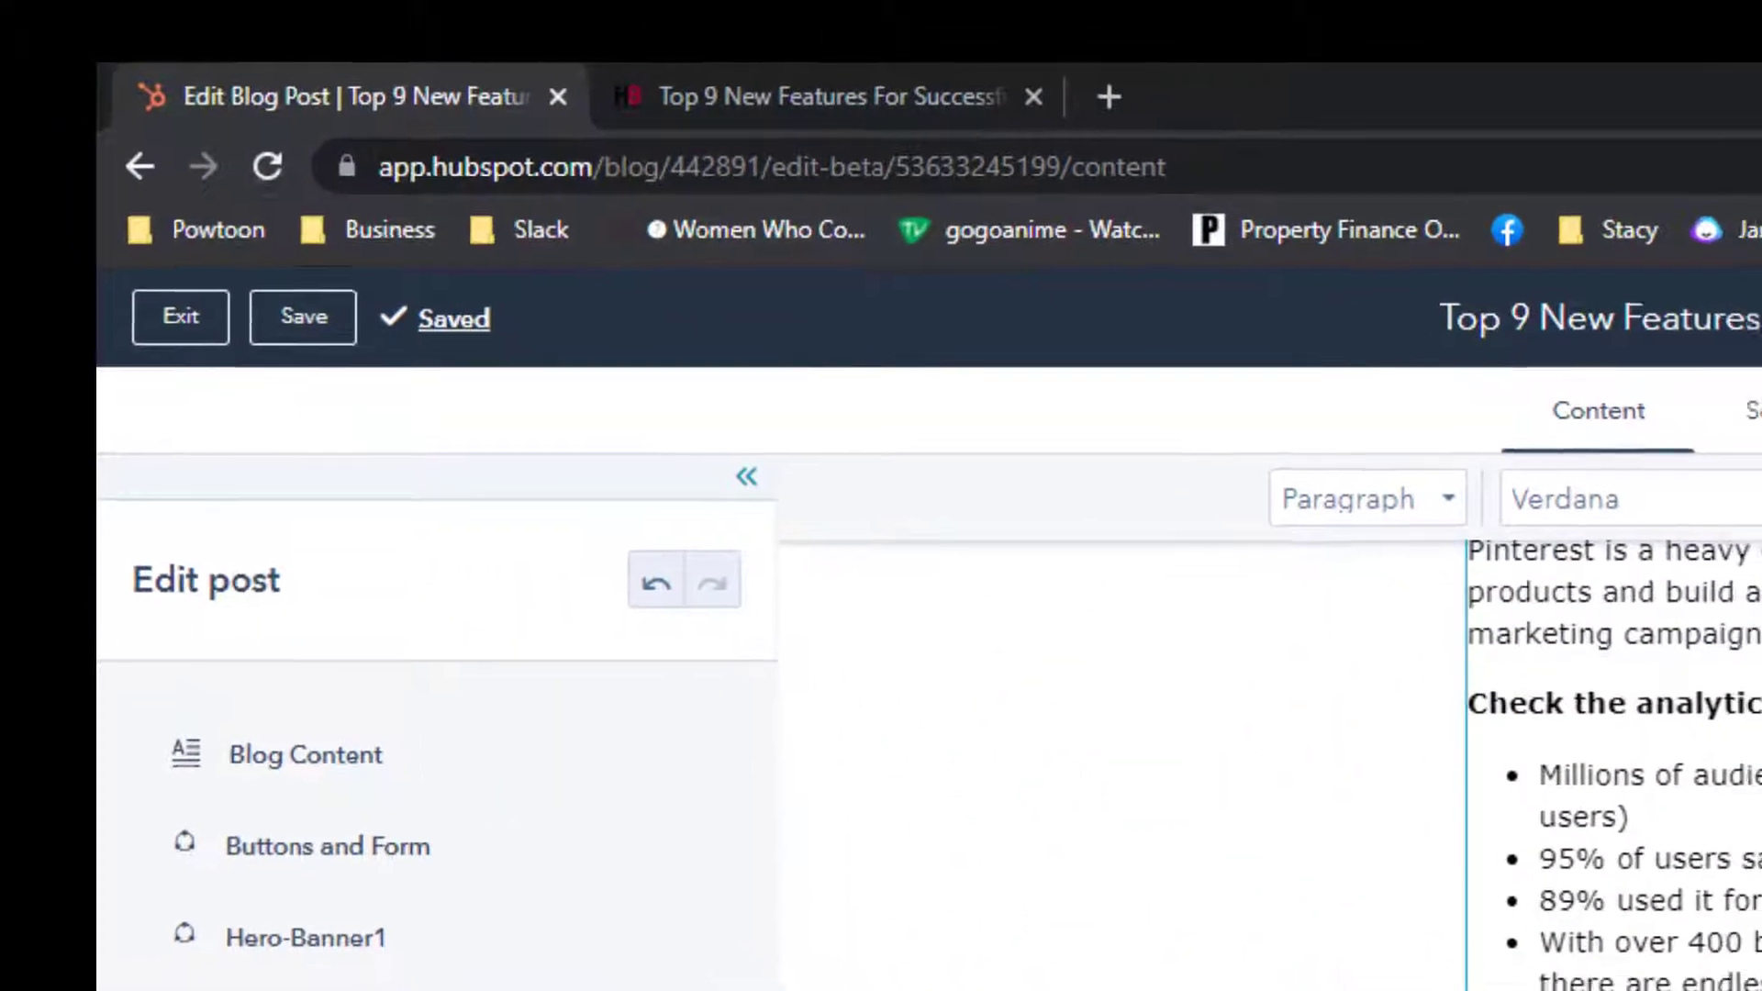
{"action": "left_click", "coordinate": [1696, 350]}
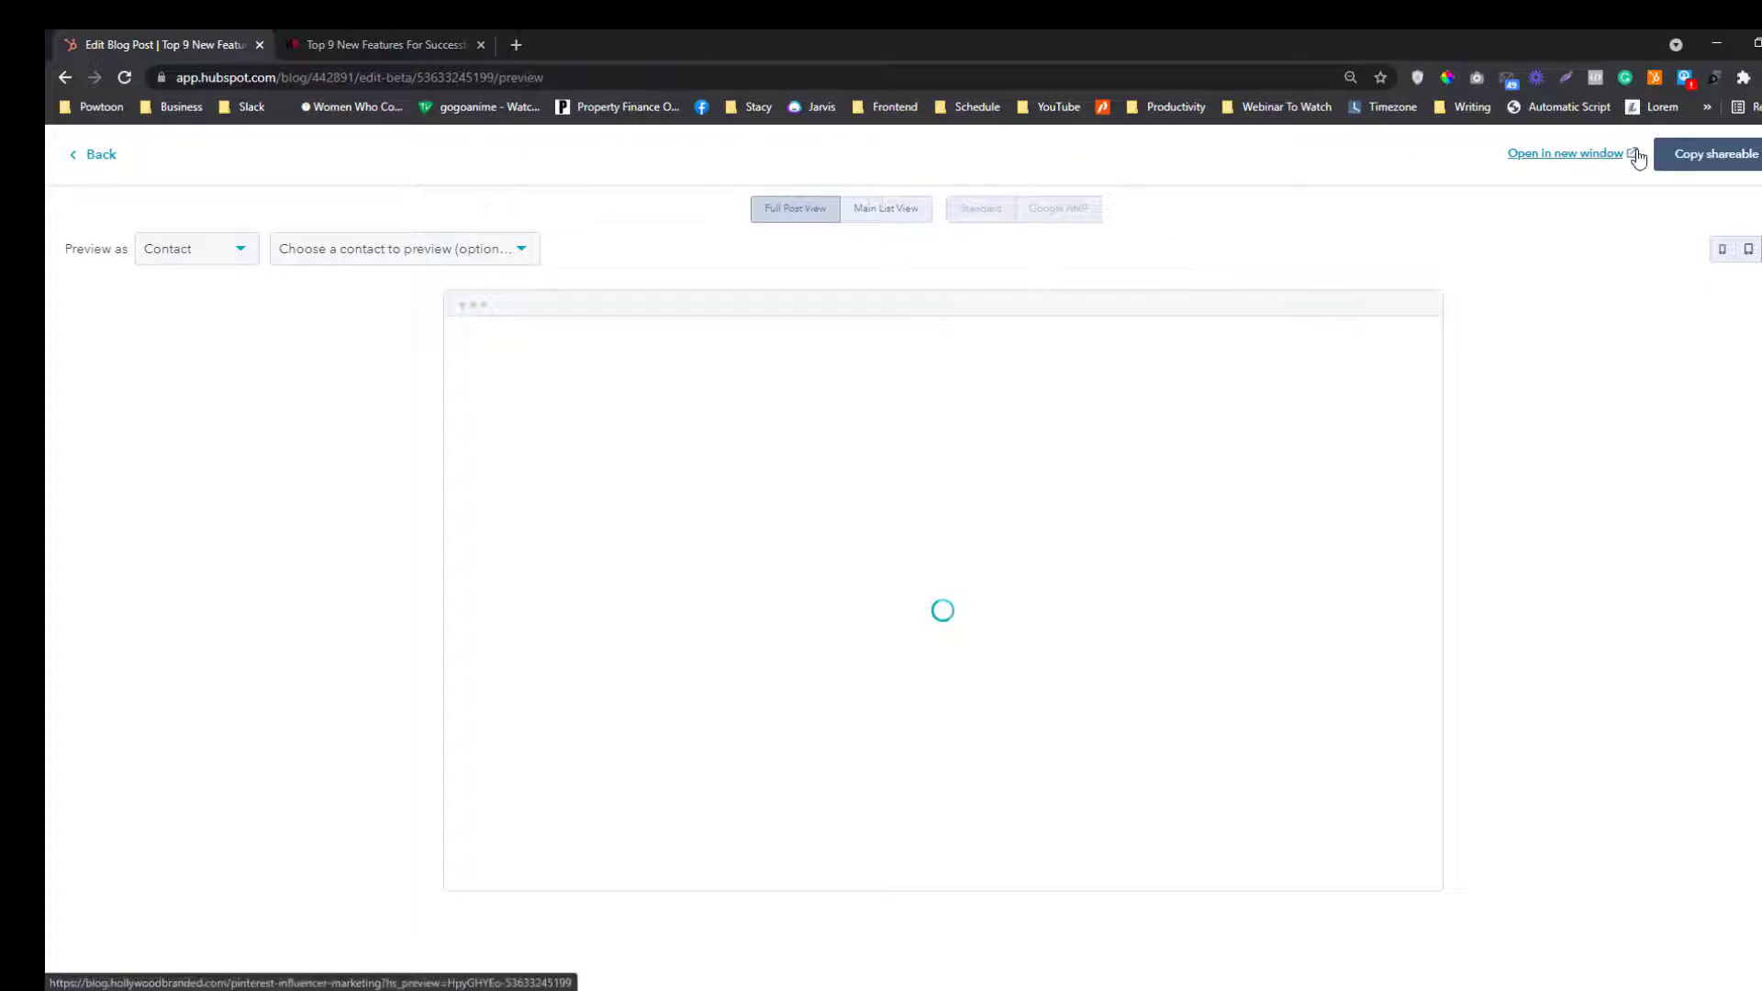
{"action": "left_click", "coordinate": [1635, 153]}
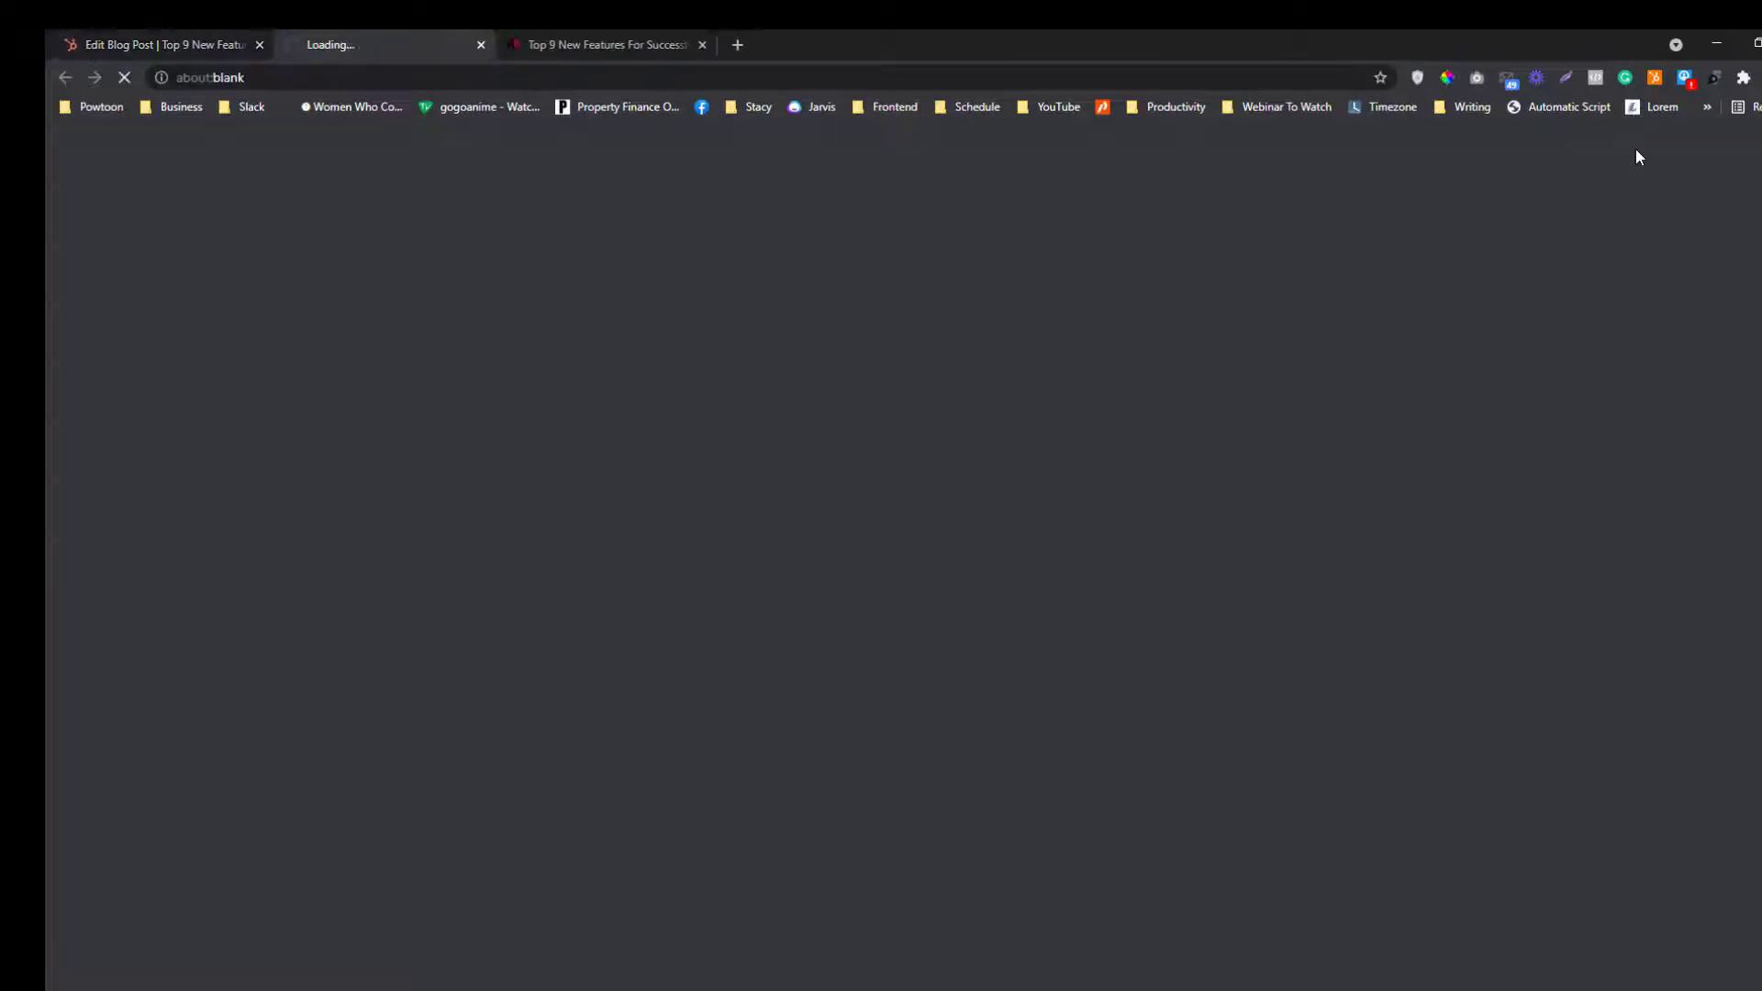
Test both links of the two-item table of contents in the preview against the Feature 1 and Feature 2 headings
{"action": "scroll", "coordinate": [633, 459], "scroll_direction": "down", "scroll_amount": 5}
{"action": "scroll", "coordinate": [633, 458], "scroll_direction": "down", "scroll_amount": 9}
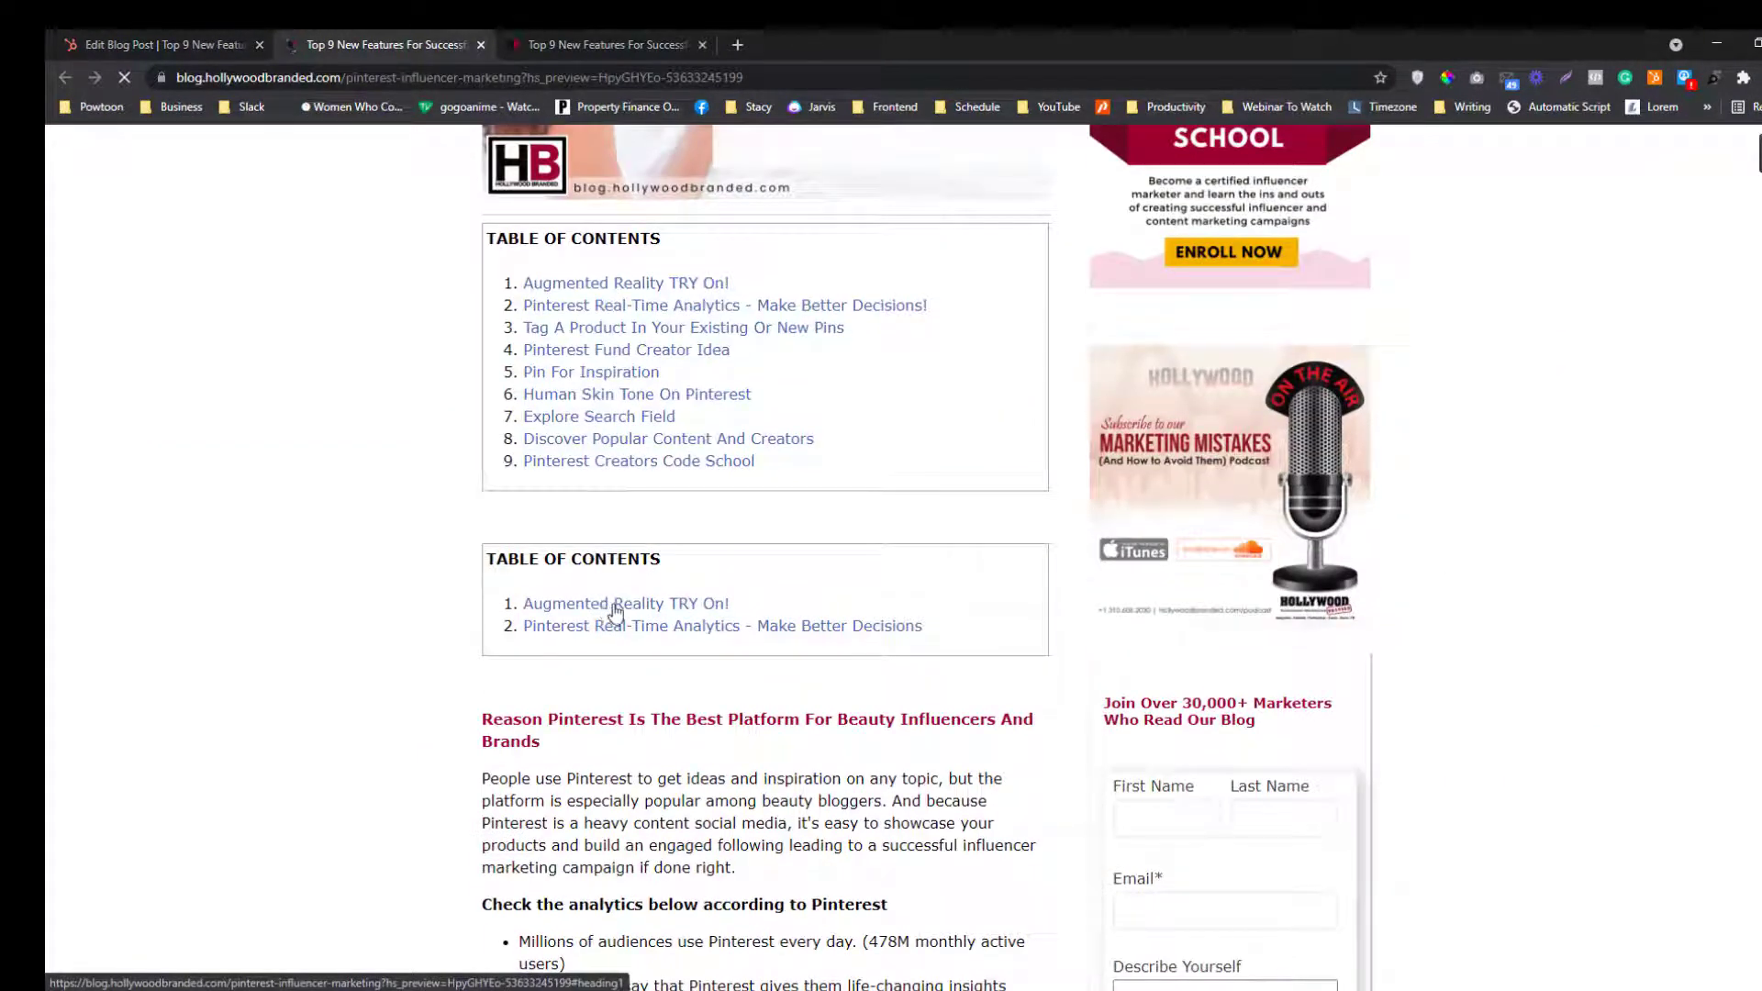
{"action": "left_click", "coordinate": [615, 606]}
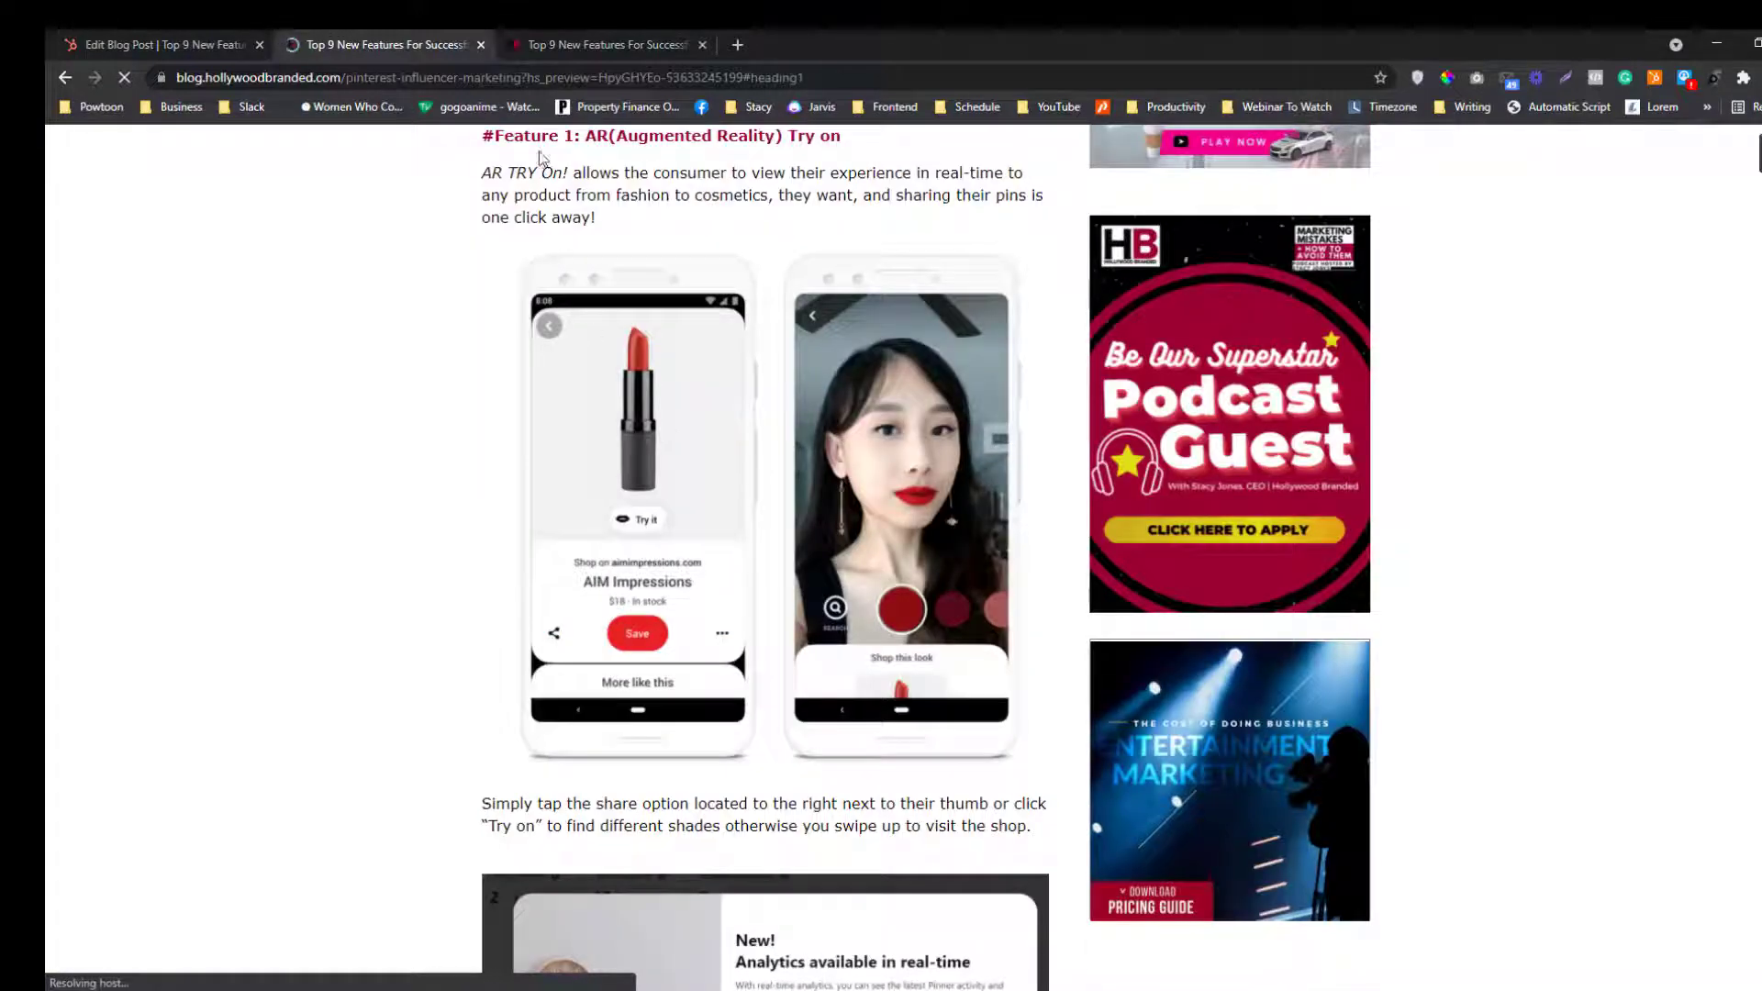
{"action": "left_click_drag", "start_coordinate": [513, 135], "coordinate": [768, 194]}
{"action": "scroll", "coordinate": [691, 655], "scroll_direction": "up", "scroll_amount": 12}
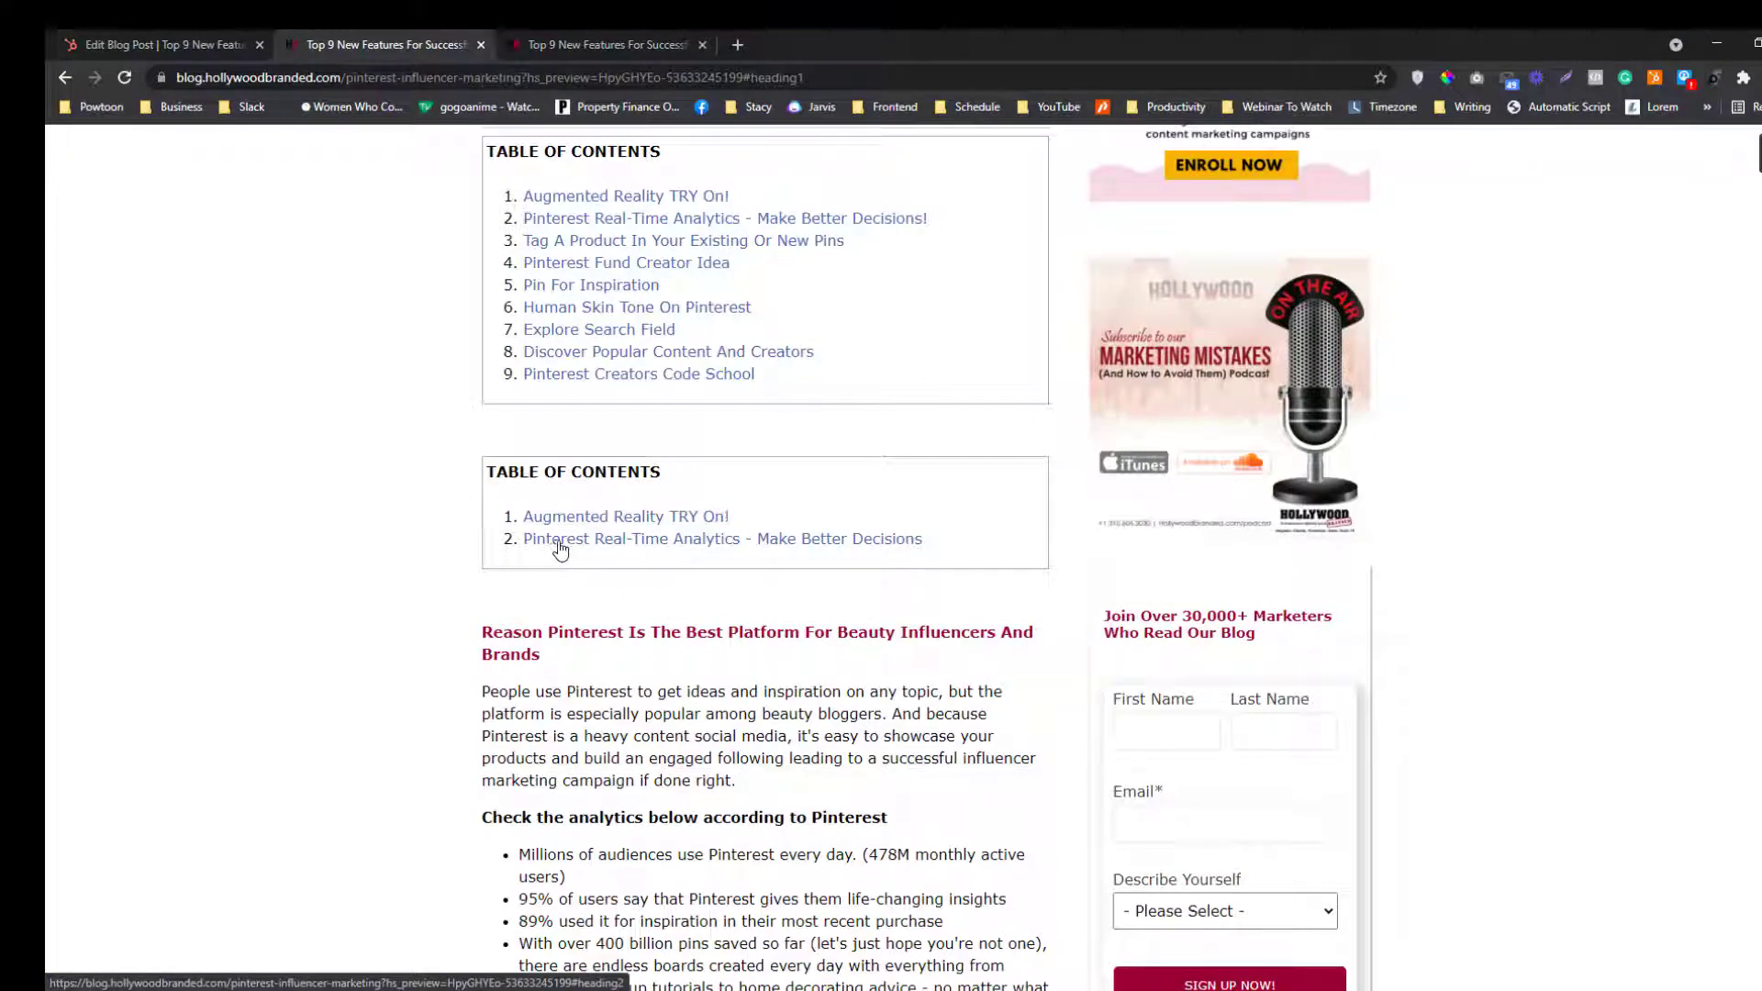
{"action": "left_click", "coordinate": [560, 542]}
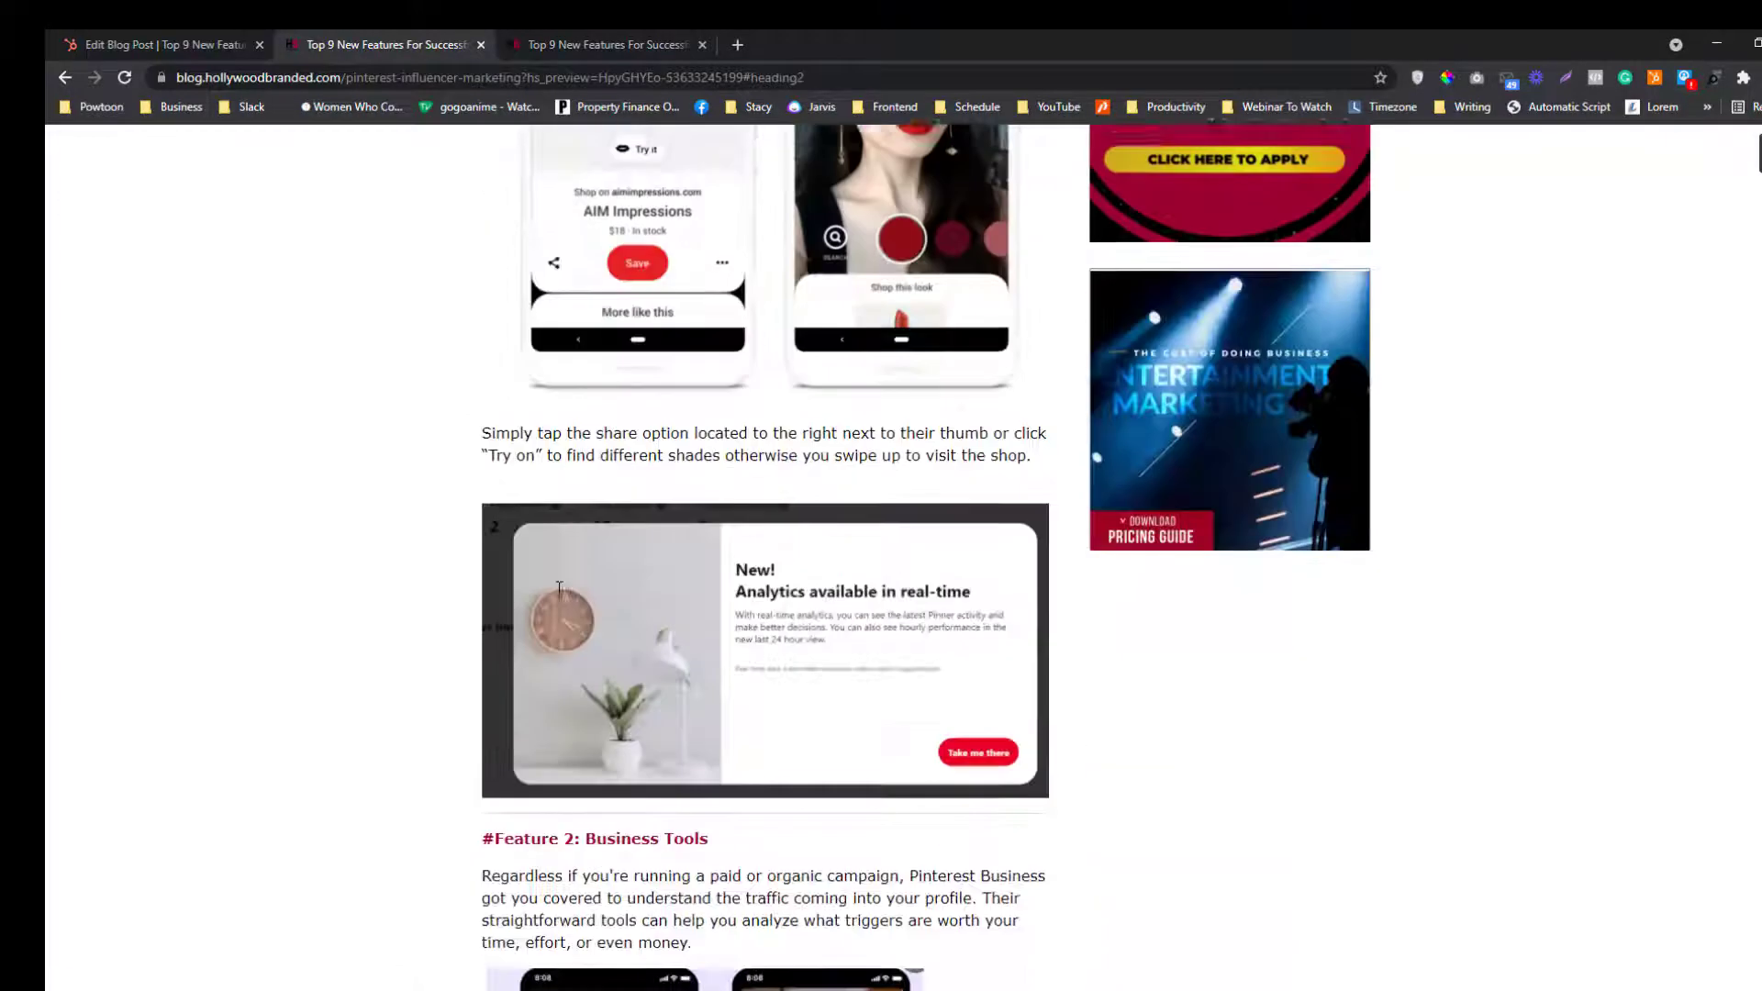
{"action": "left_click_drag", "start_coordinate": [719, 470], "coordinate": [493, 466]}
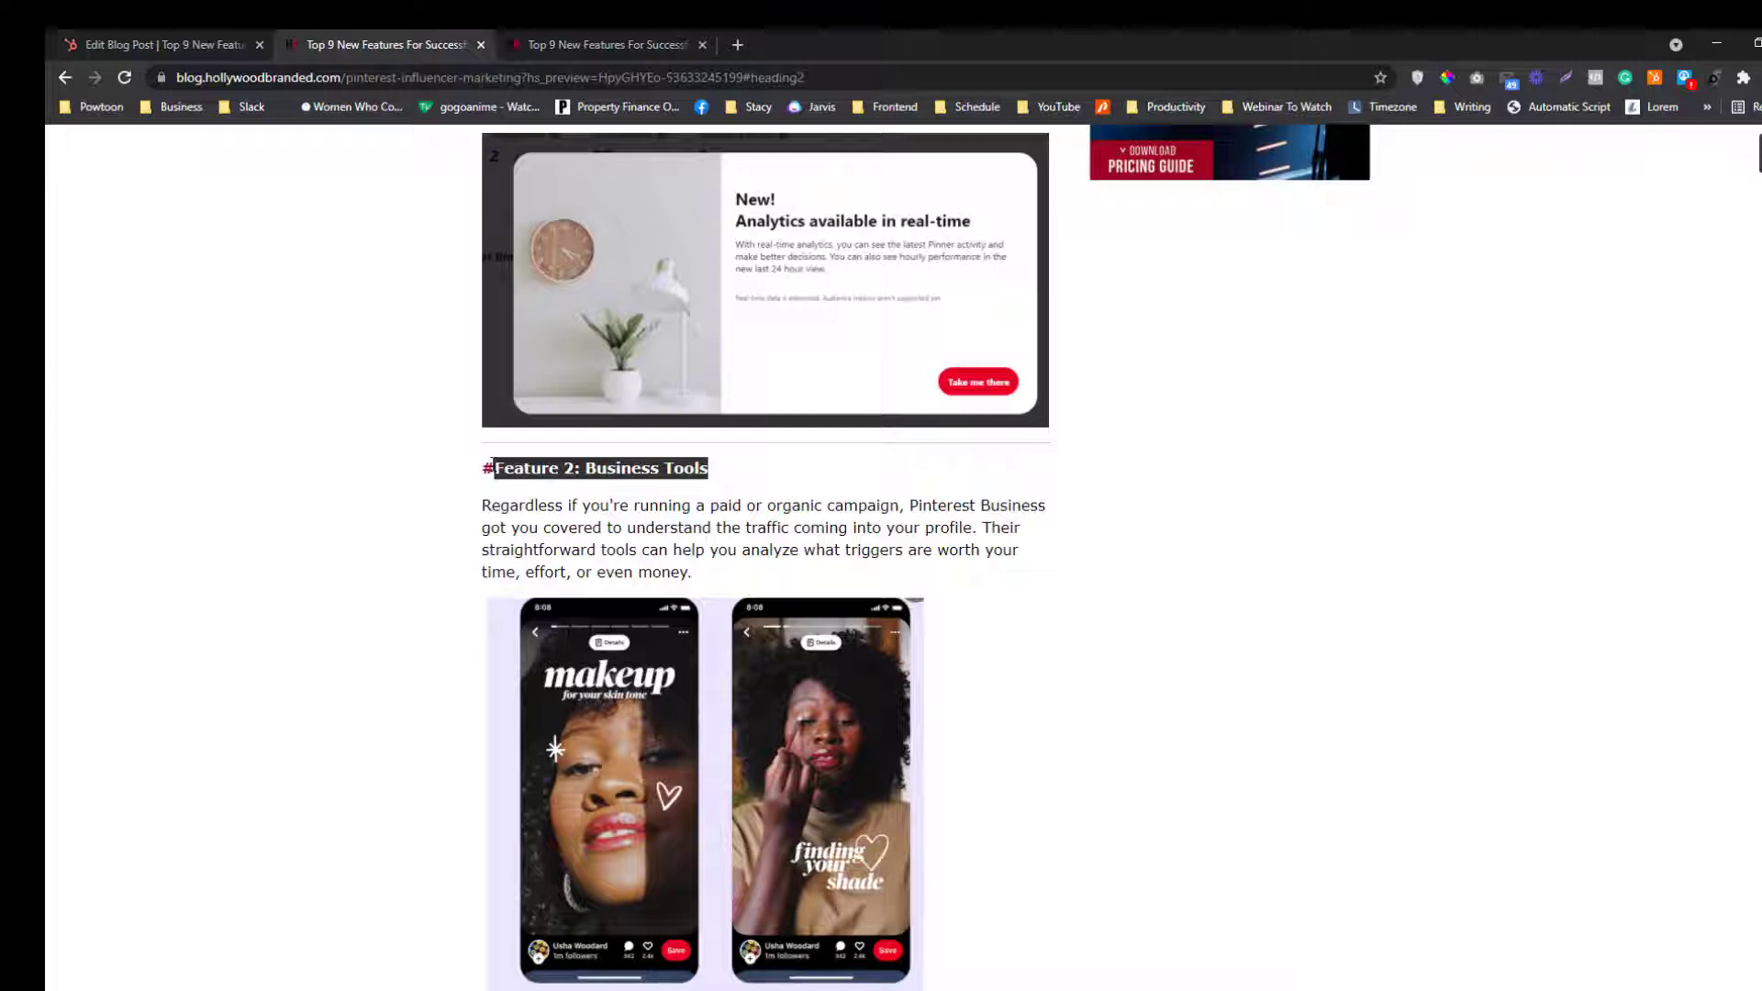
Return to the post editor, open the source code and search it for the heading "#Feature 2: Business Tools"
{"action": "left_click", "coordinate": [145, 42]}
{"action": "left_click", "coordinate": [99, 156]}
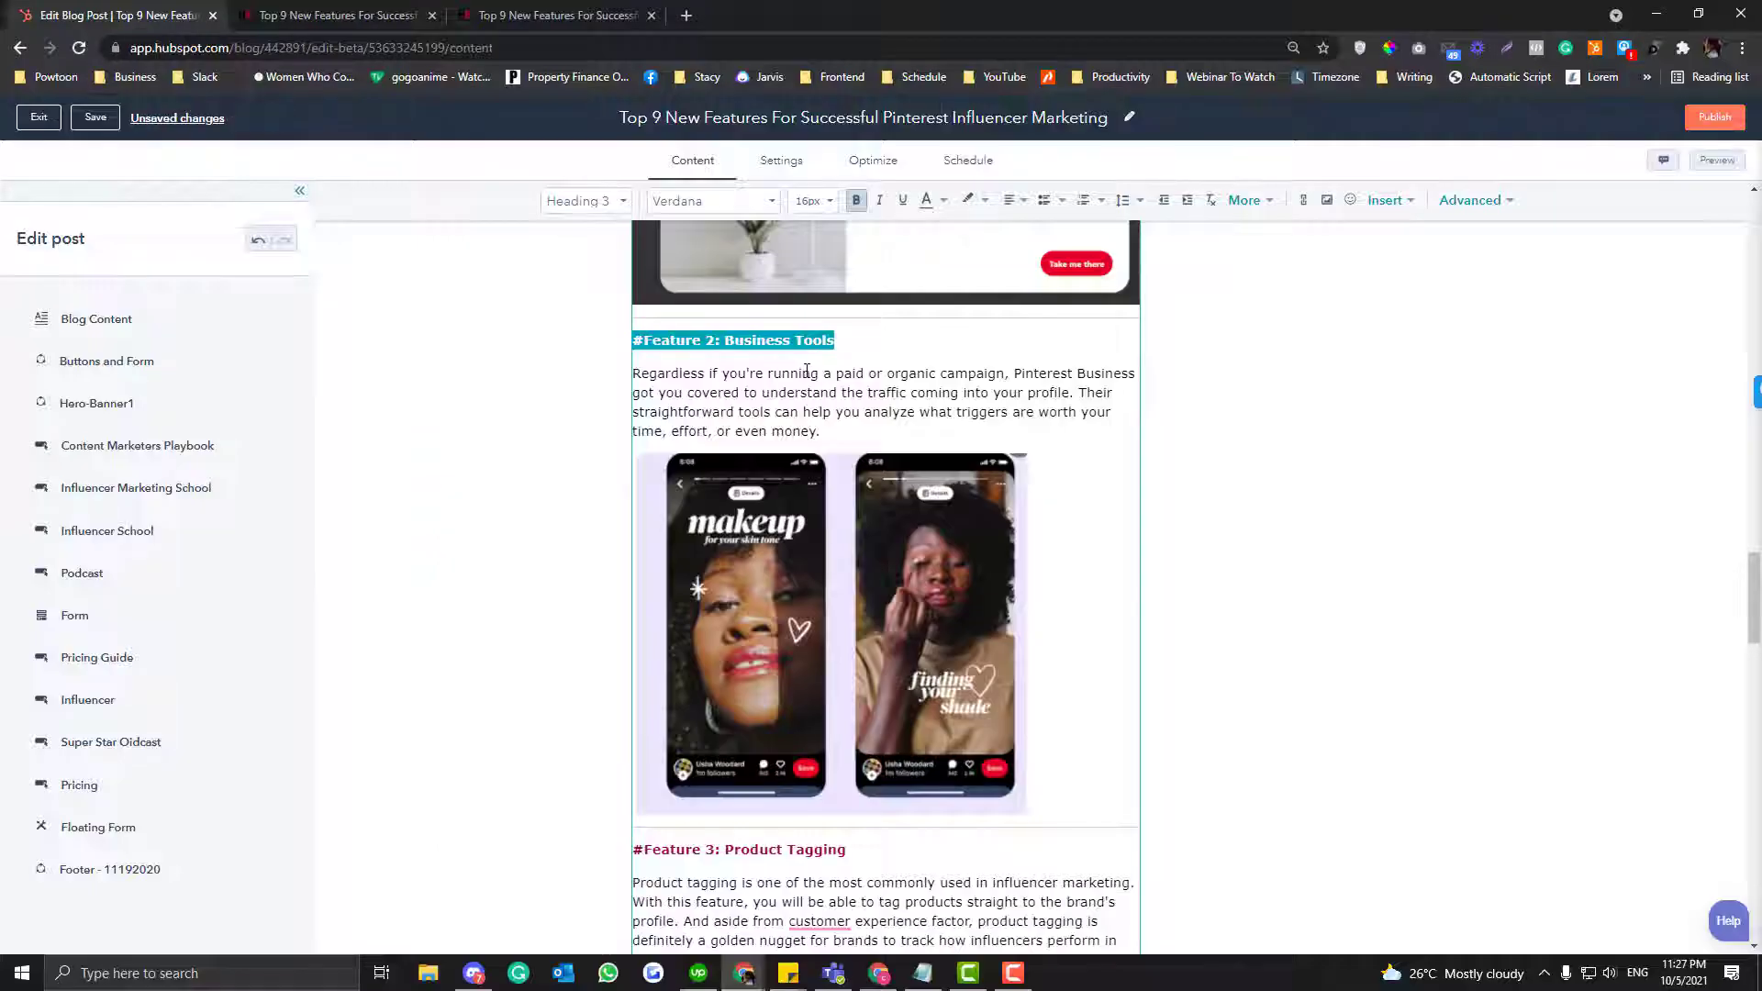
{"action": "left_click", "coordinate": [1496, 202]}
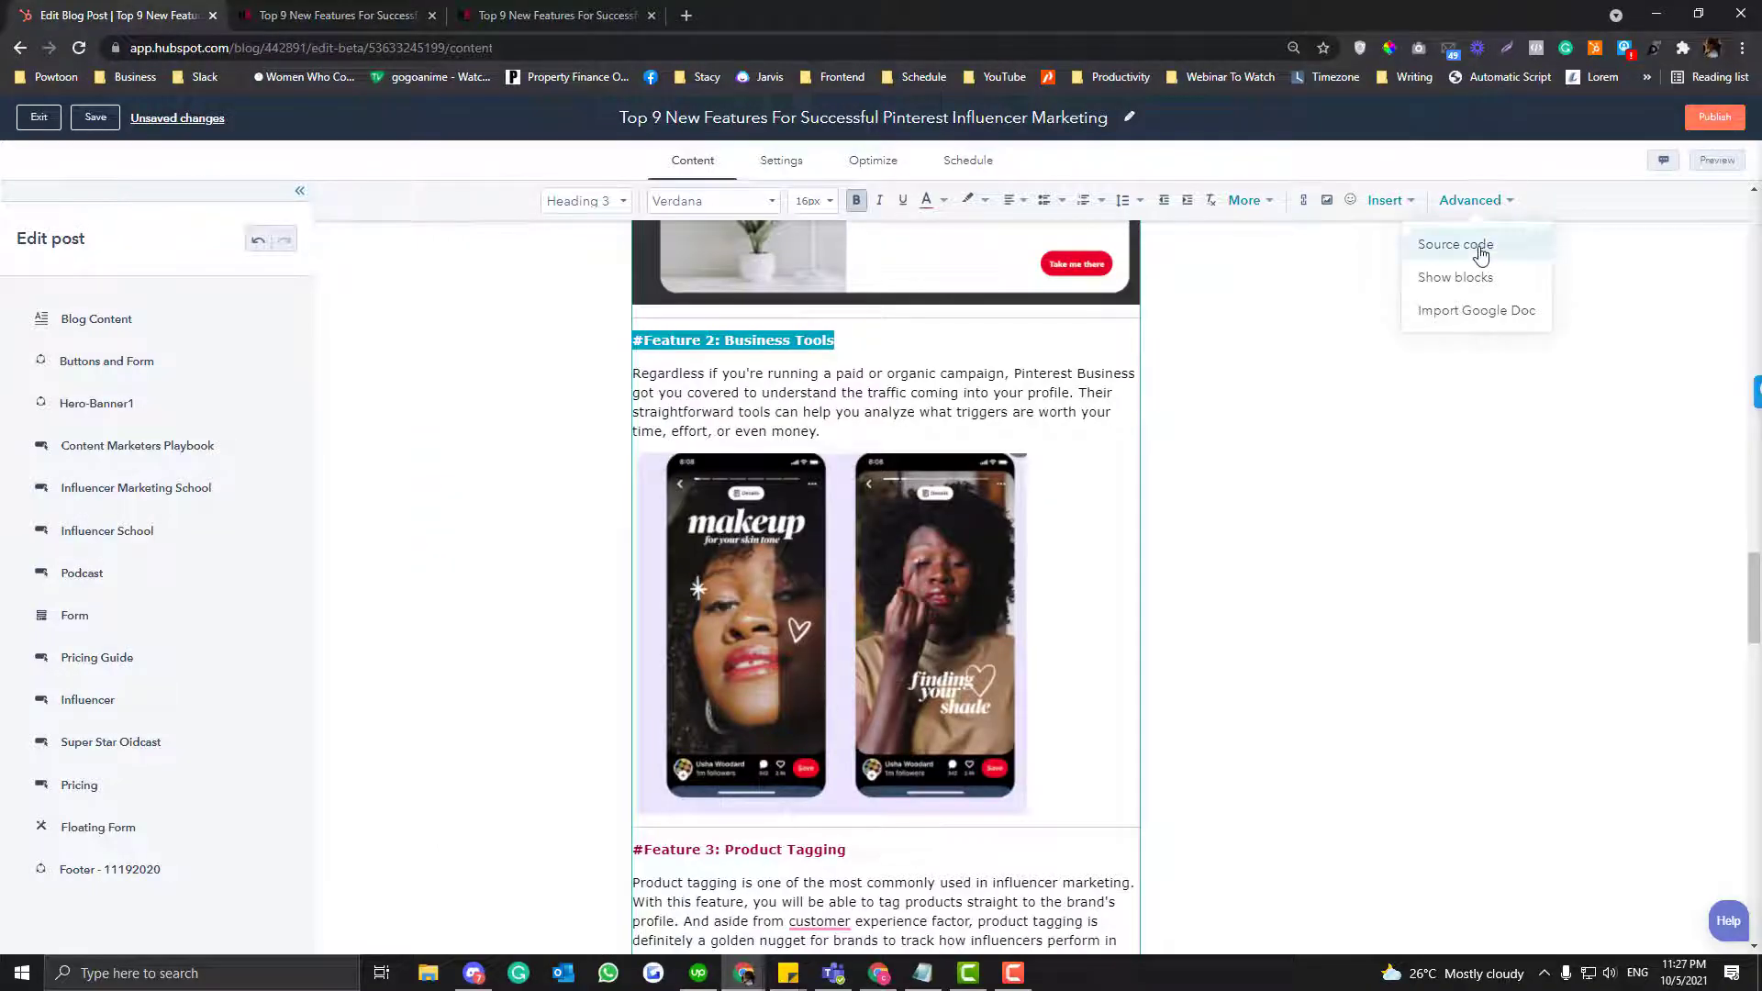
{"action": "left_click", "coordinate": [1468, 245]}
{"action": "key", "text": "Escape"}
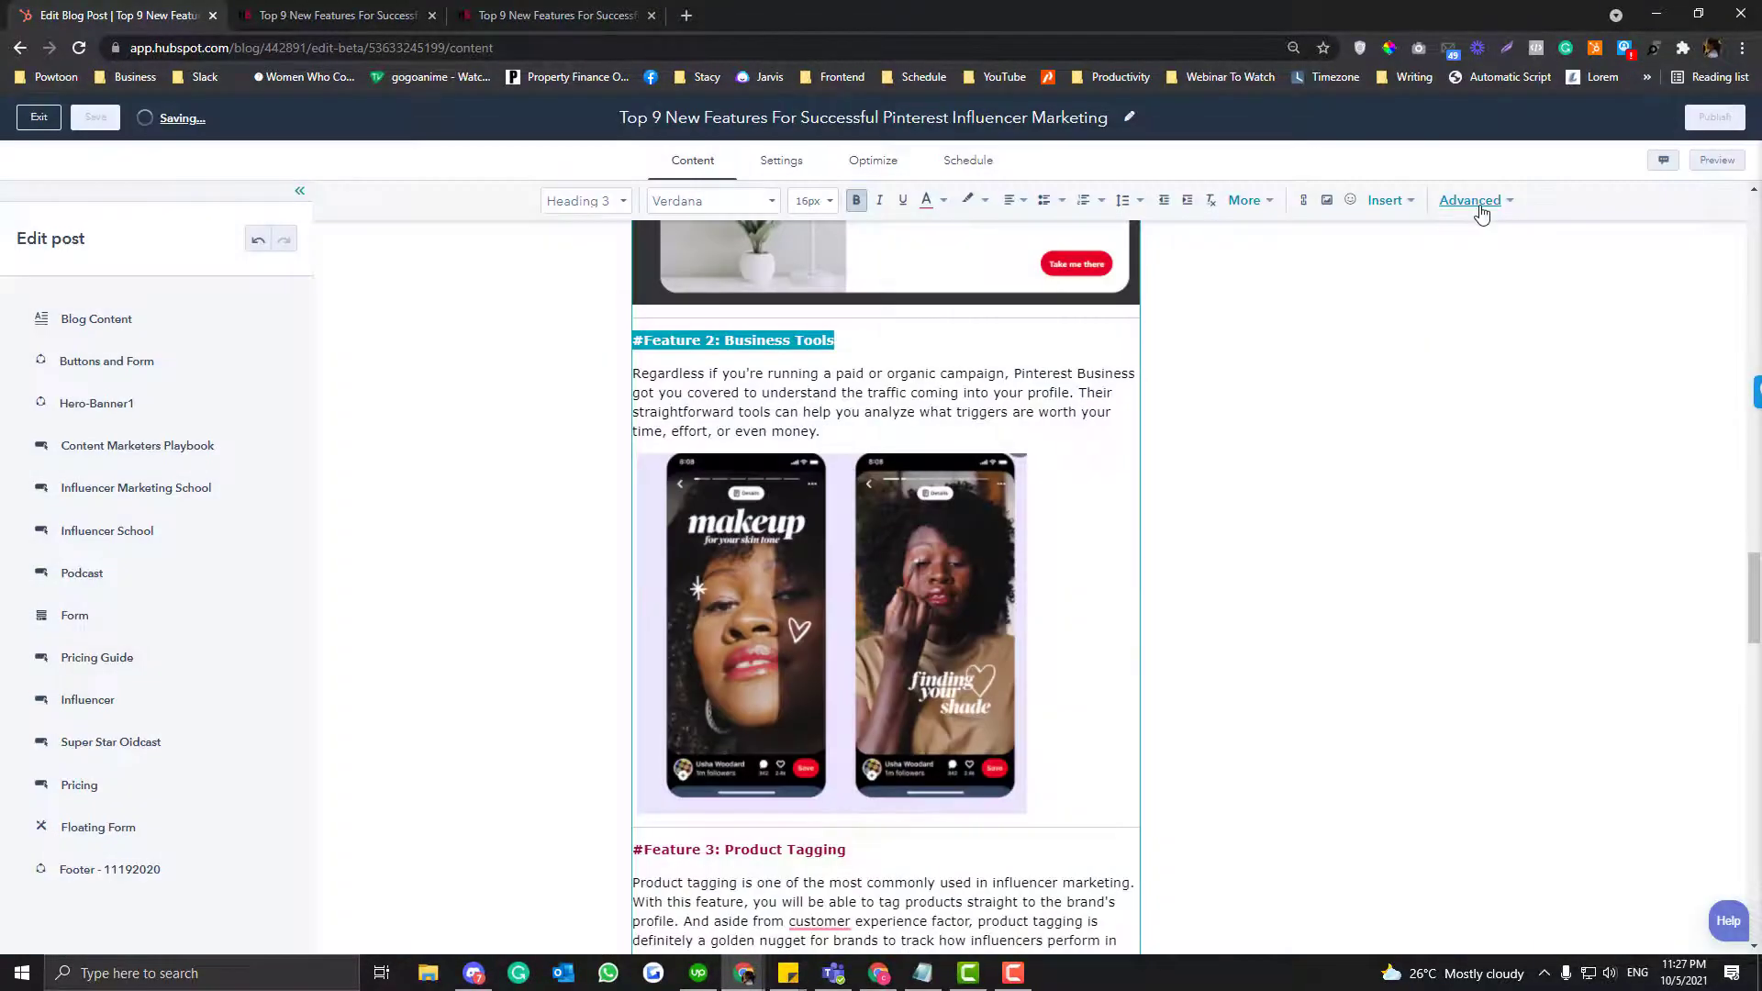
{"action": "left_click", "coordinate": [1473, 200]}
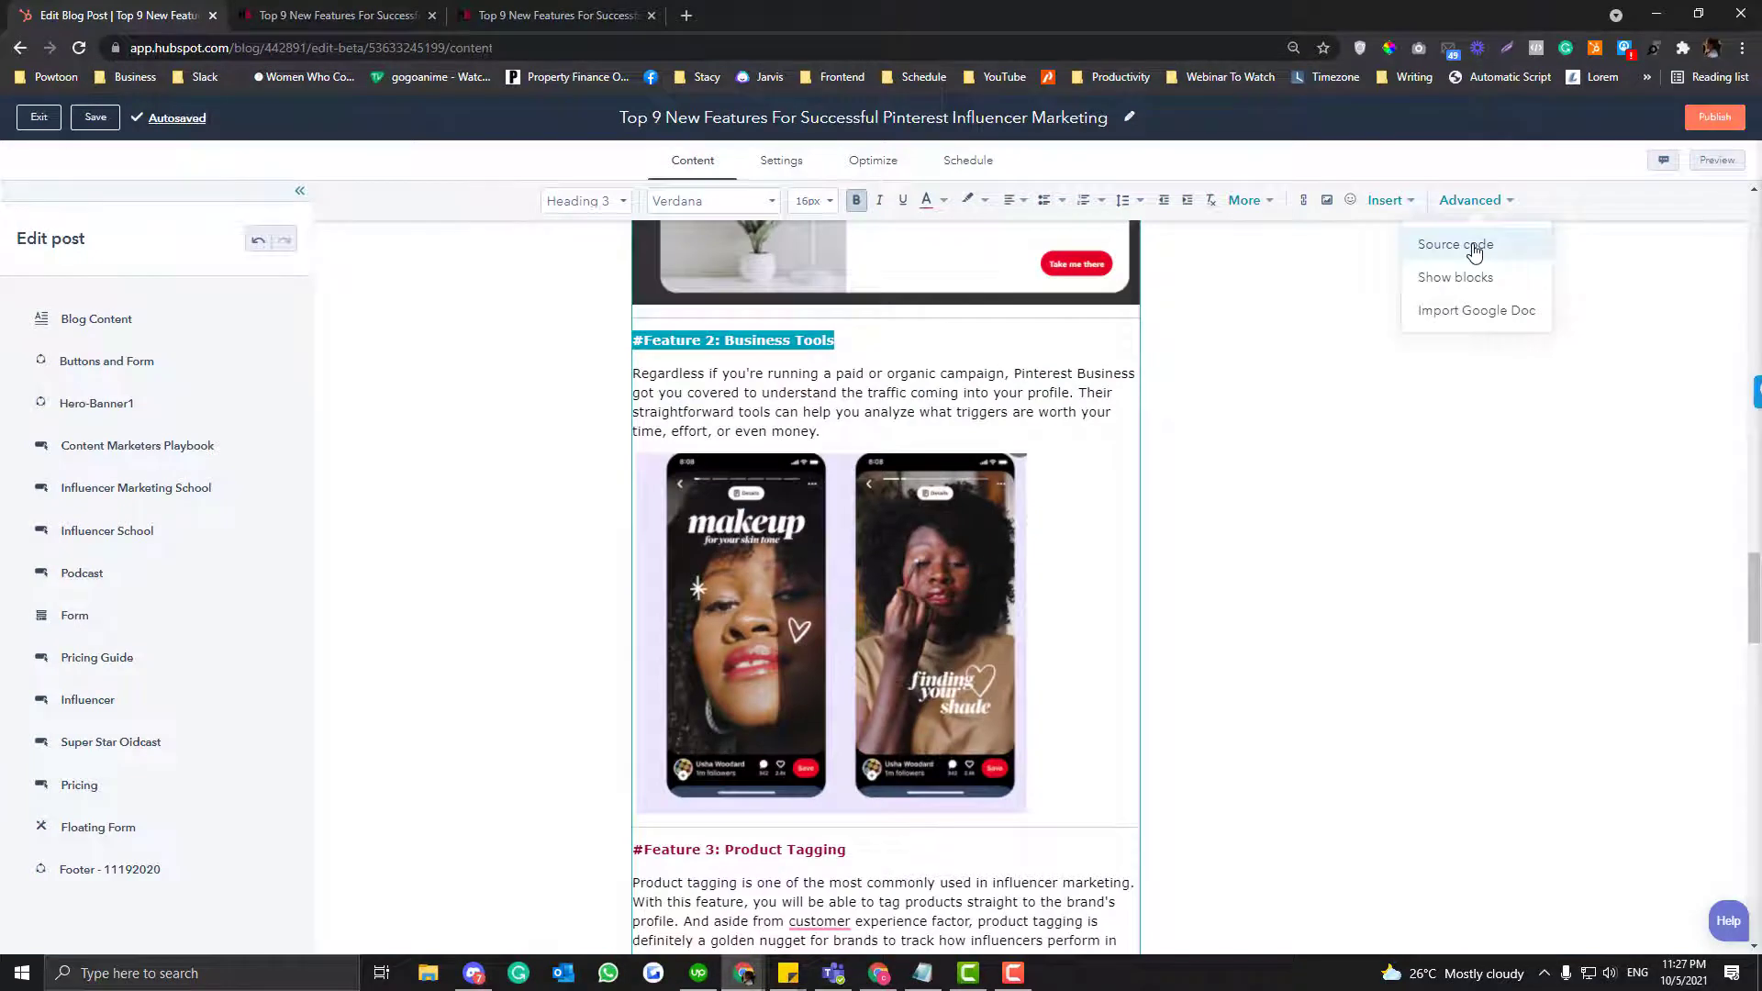
{"action": "left_click", "coordinate": [1468, 245]}
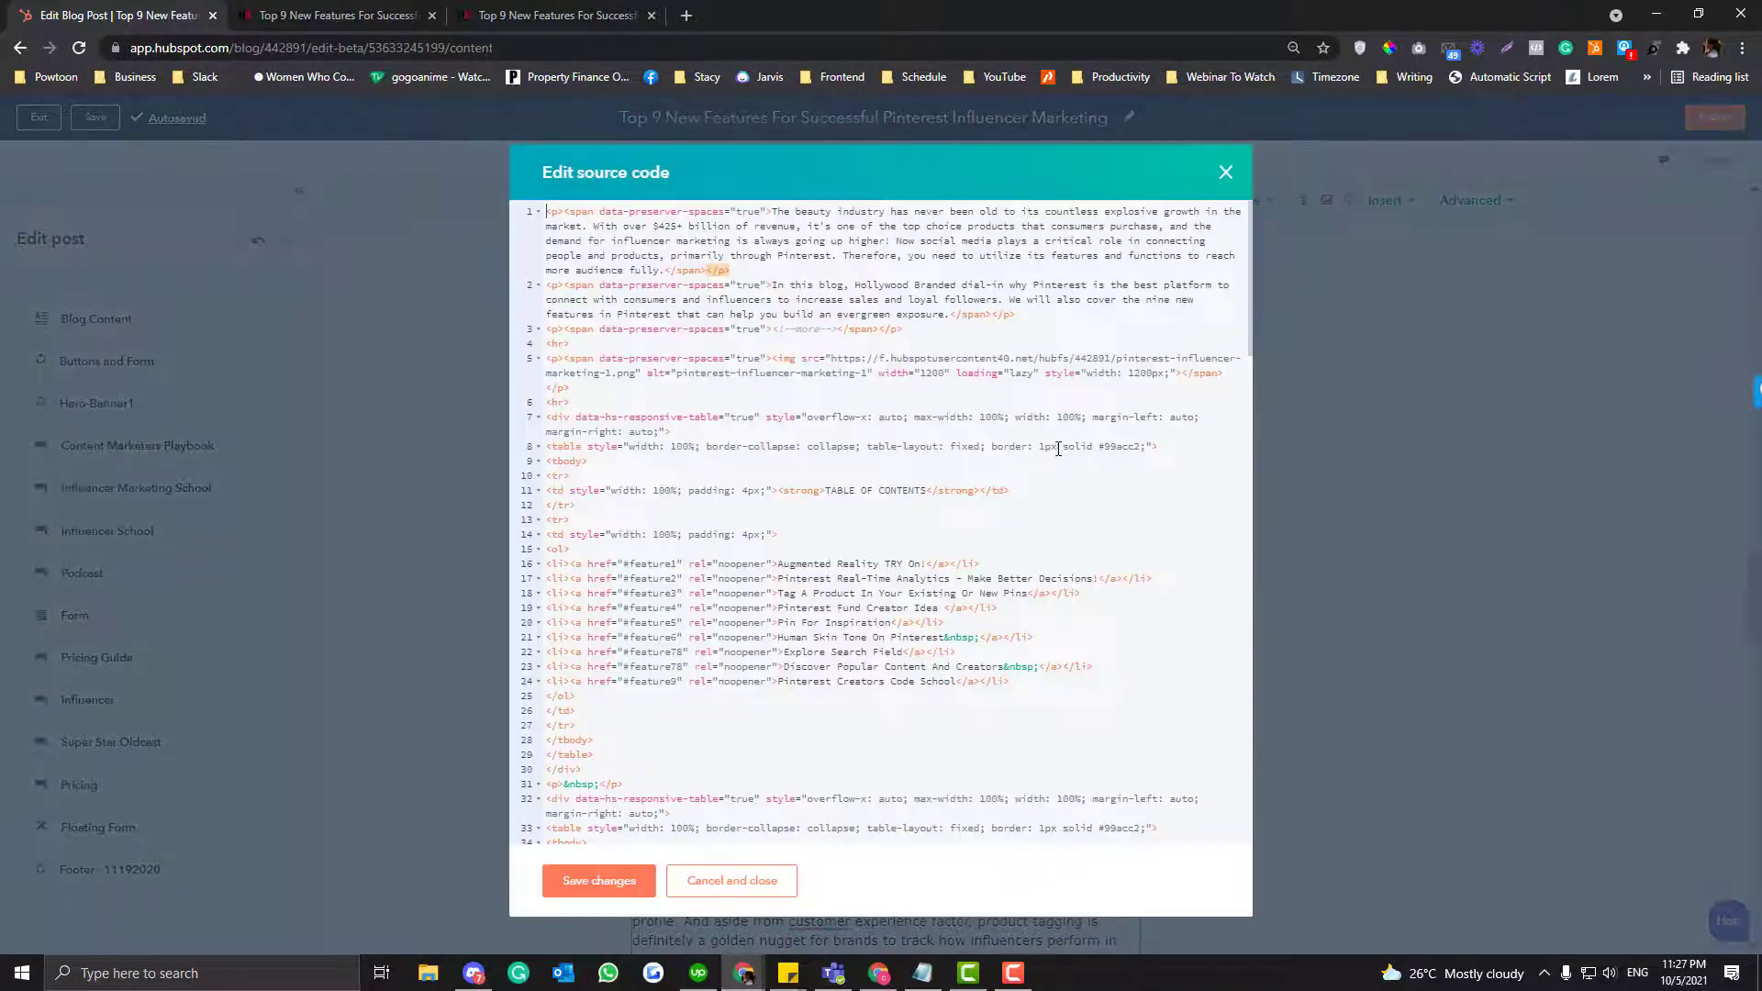
{"action": "key", "text": "ctrl+f"}
{"action": "type", "text": "#Feature 2: Business Tools"}
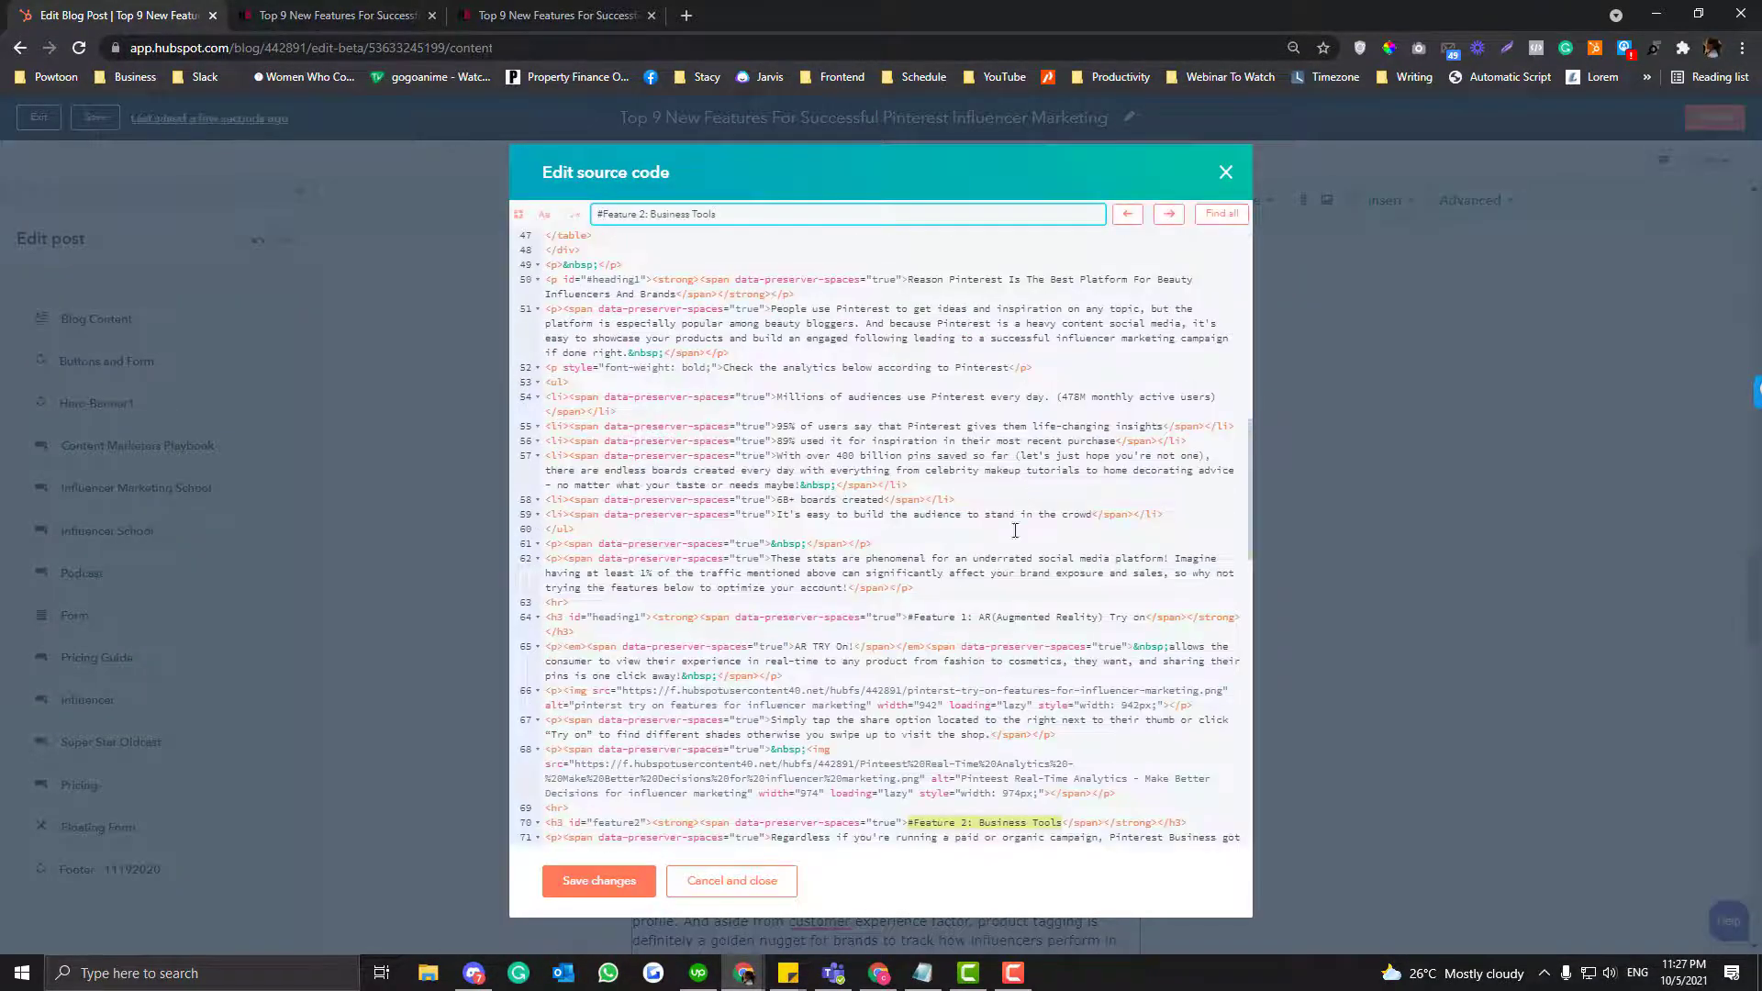
{"action": "scroll", "coordinate": [910, 650], "scroll_direction": "down", "scroll_amount": 2}
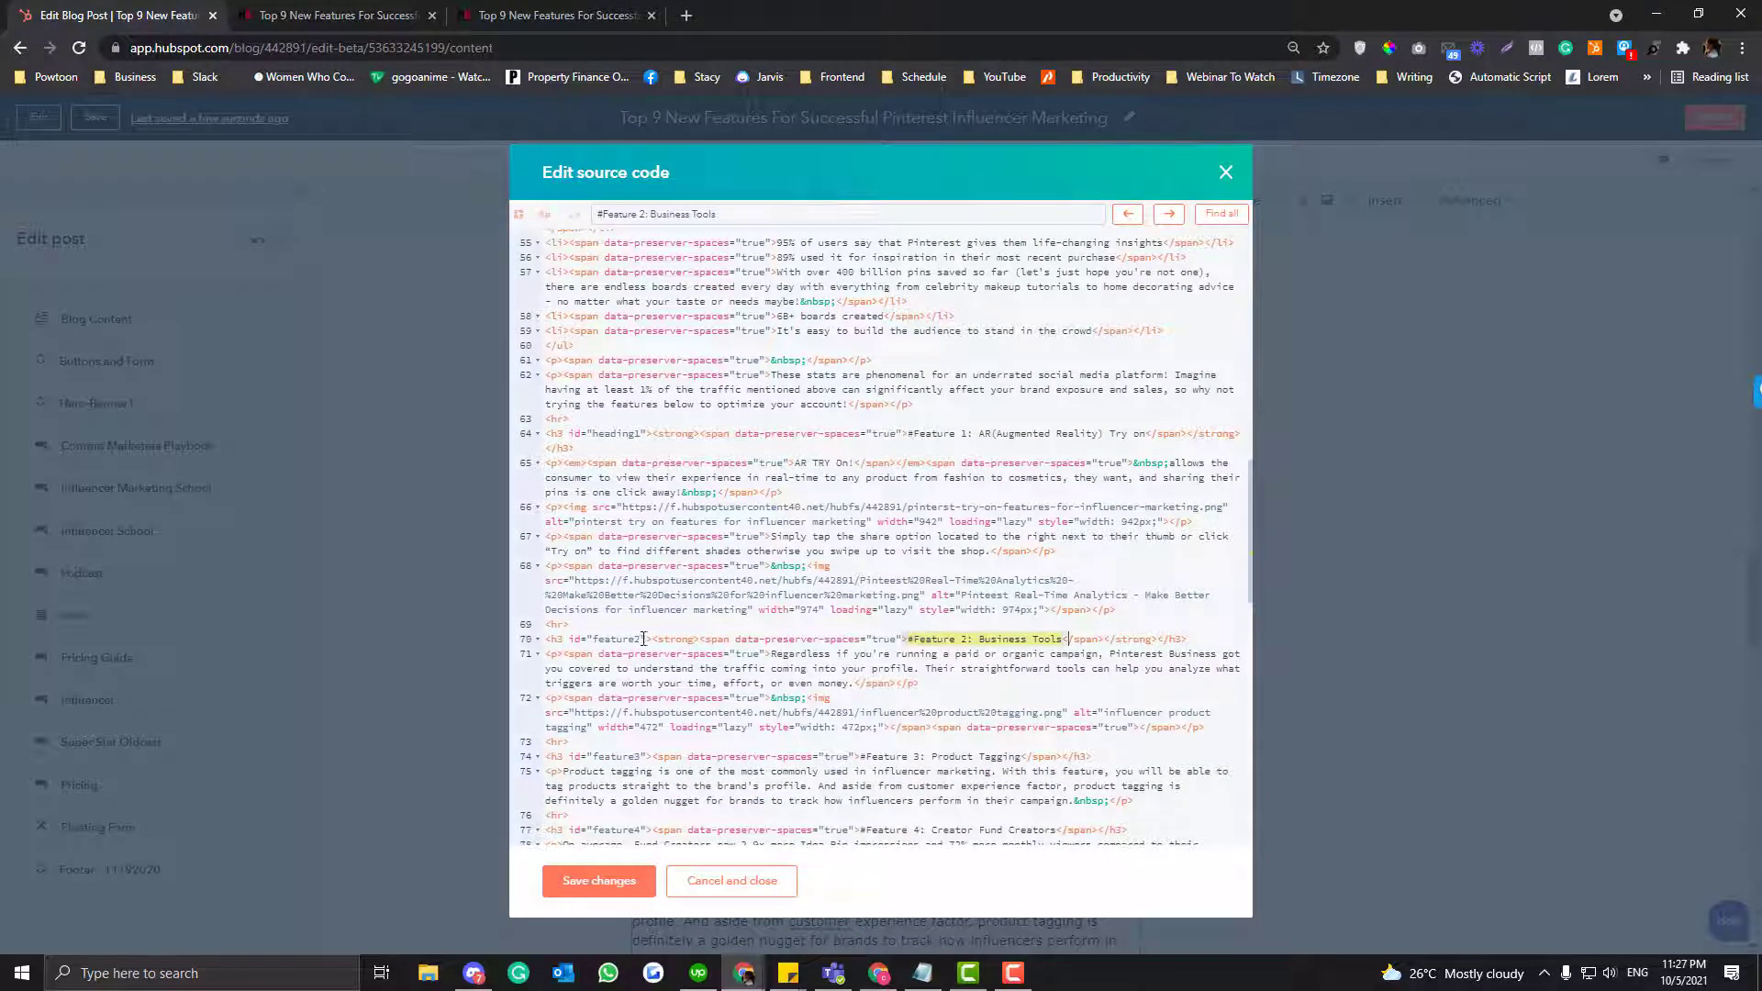
Delete the id attribute "feature2" from the h3 tag of the "#Feature 2: Business Tools" heading
{"action": "left_click_drag", "start_coordinate": [647, 640], "coordinate": [564, 639]}
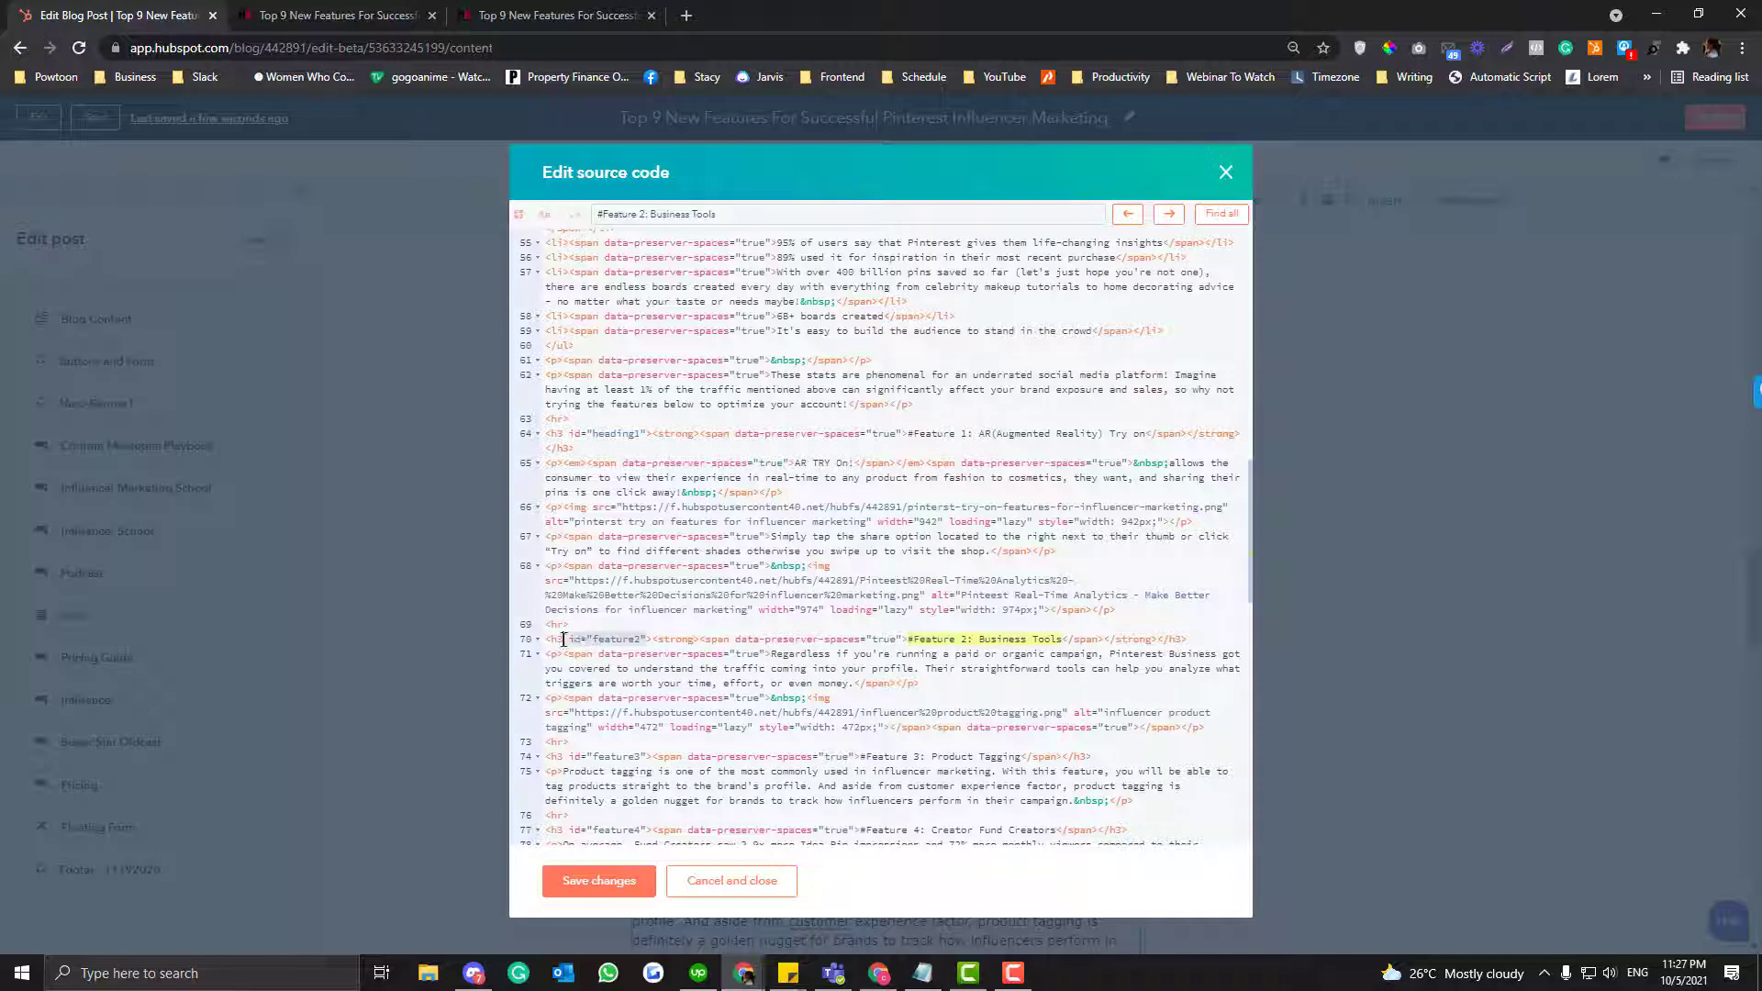
{"action": "key", "text": "BackSpace"}
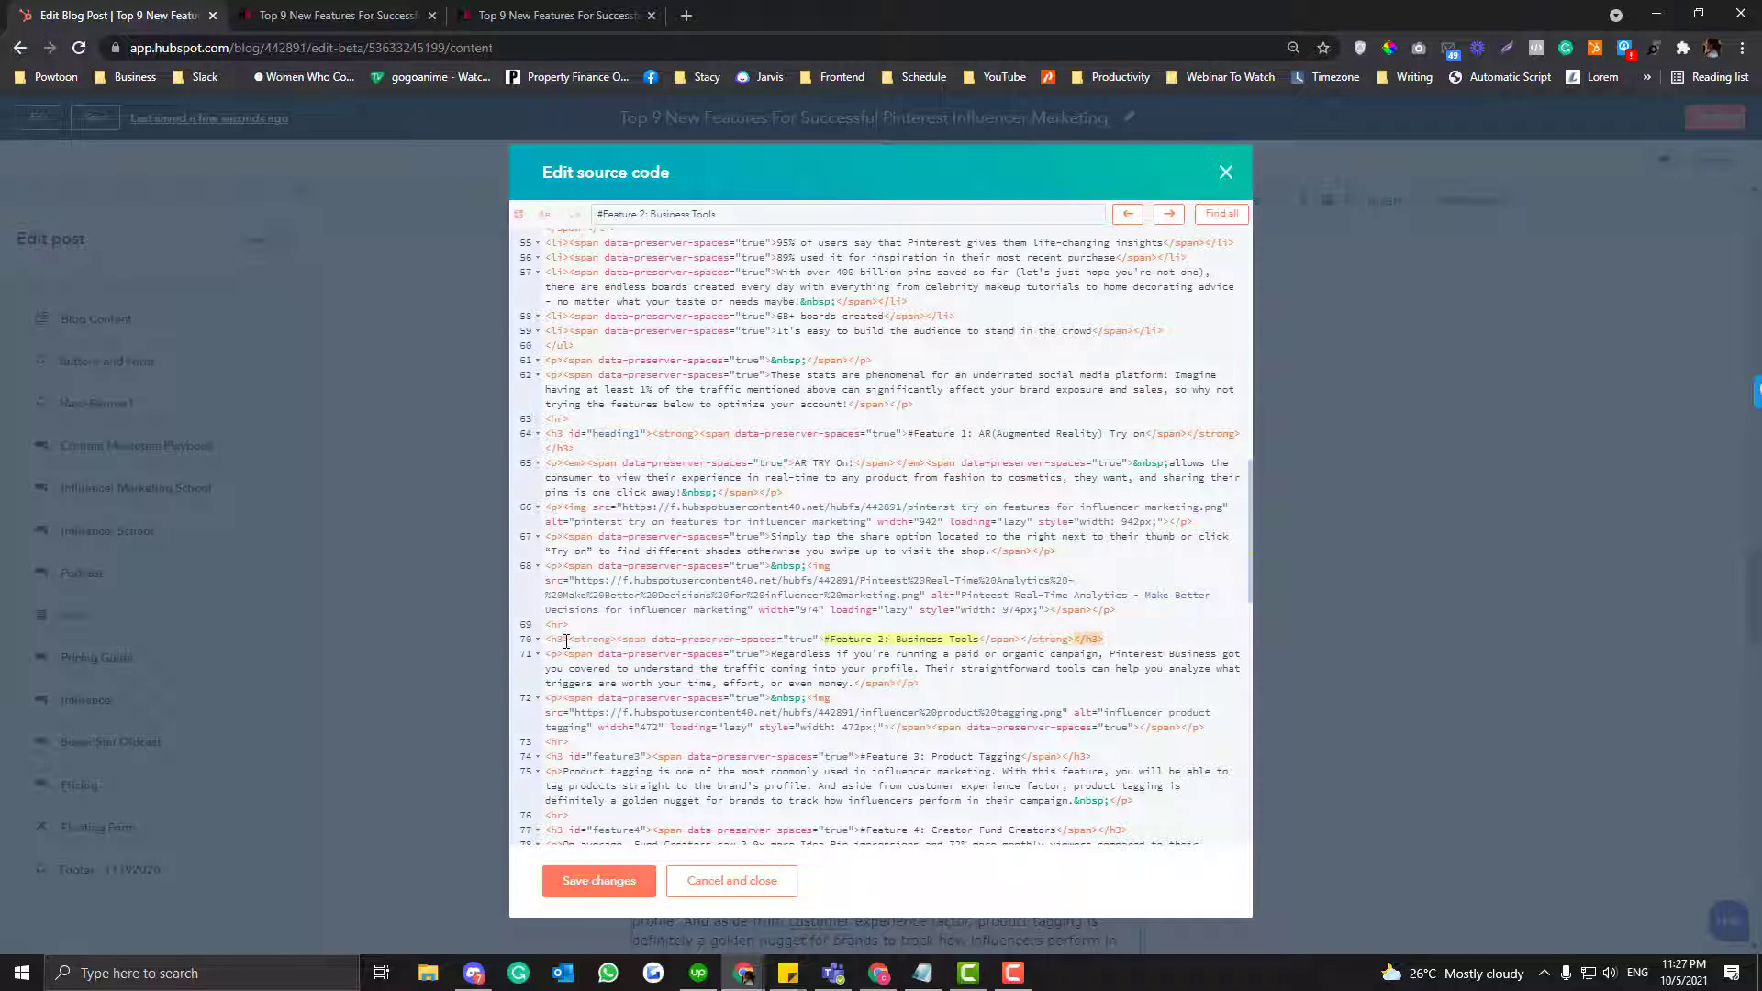
{"action": "left_click_drag", "start_coordinate": [551, 640], "coordinate": [1118, 640]}
{"action": "left_click", "coordinate": [582, 639]}
{"action": "left_click", "coordinate": [669, 638]}
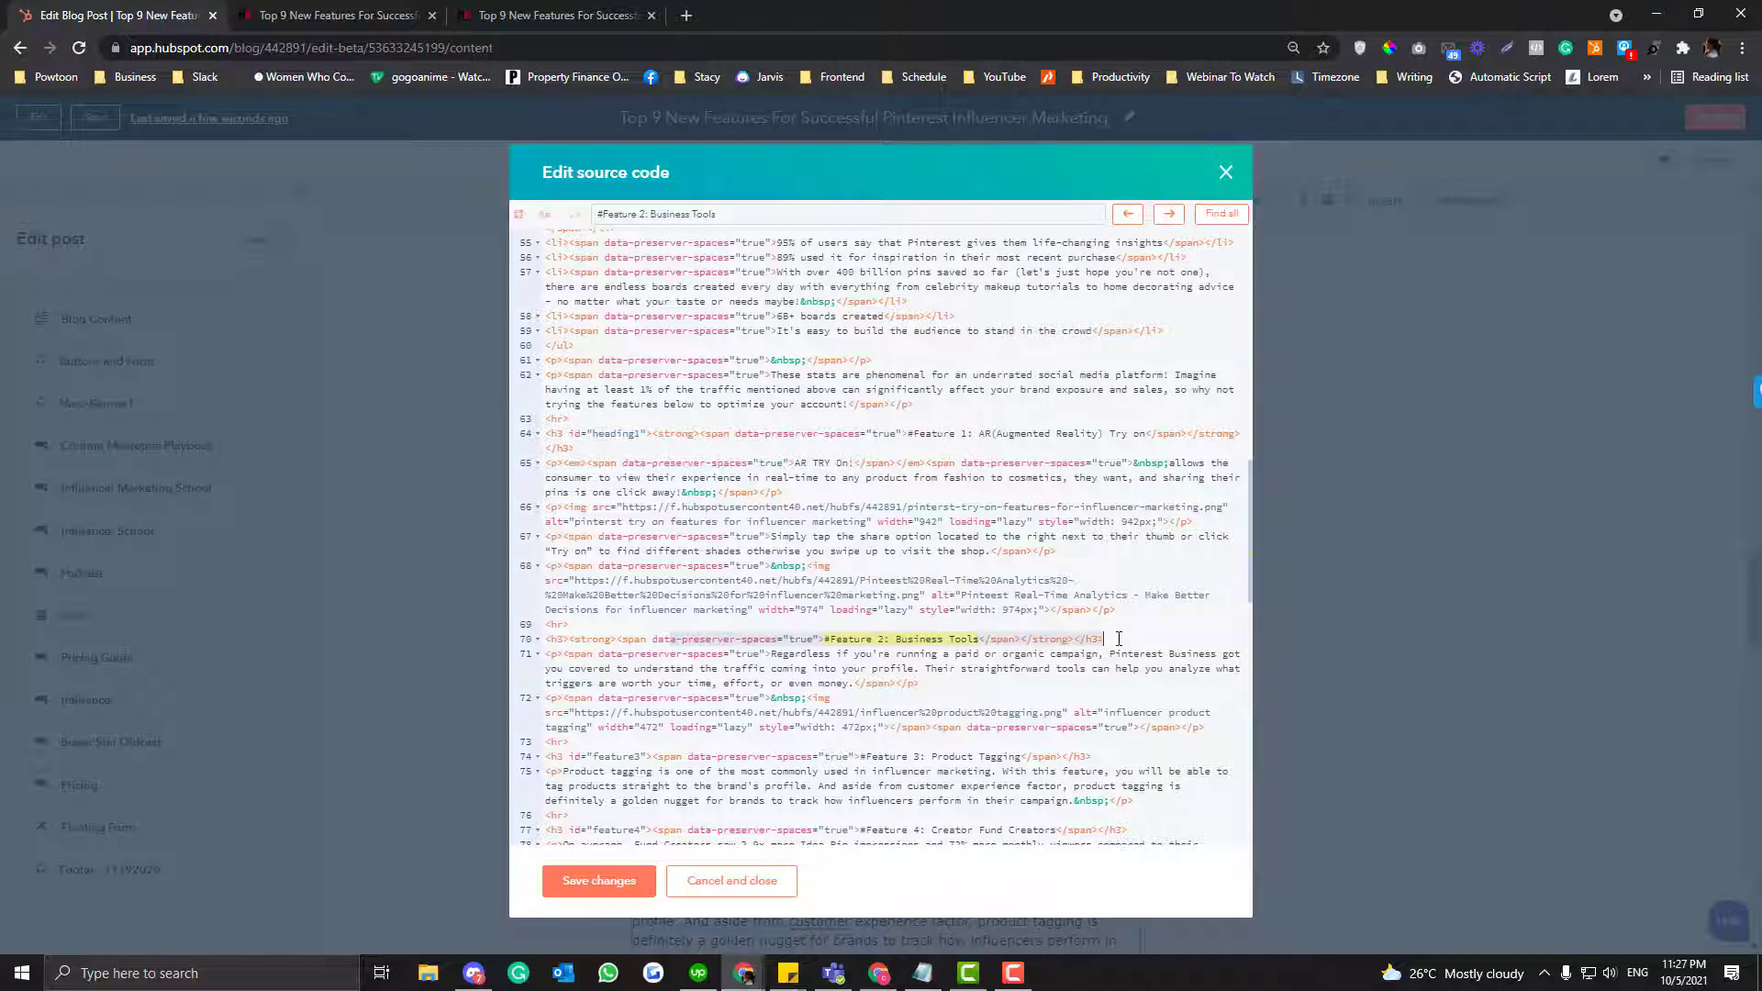
{"action": "left_click", "coordinate": [563, 639]}
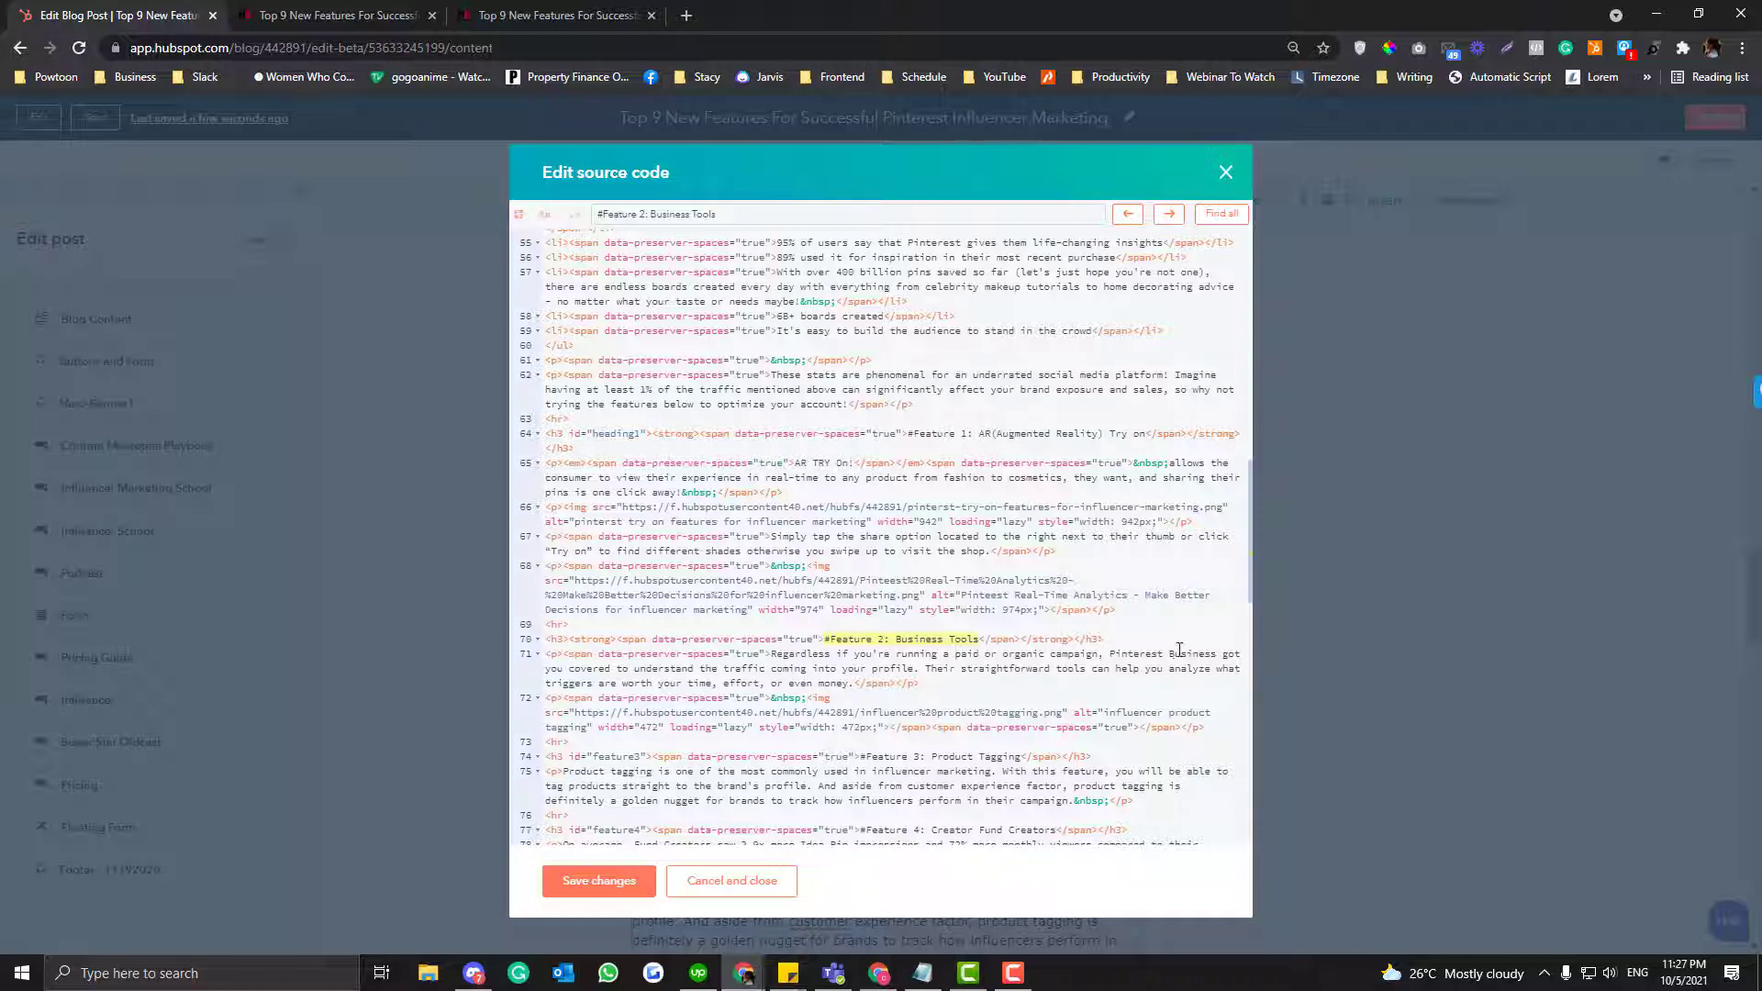
Add id="heading2" to the opening h3 tag of the Feature 2 heading and save the source code changes
{"action": "left_click_drag", "start_coordinate": [1109, 640], "coordinate": [562, 639]}
{"action": "left_click", "coordinate": [564, 638]}
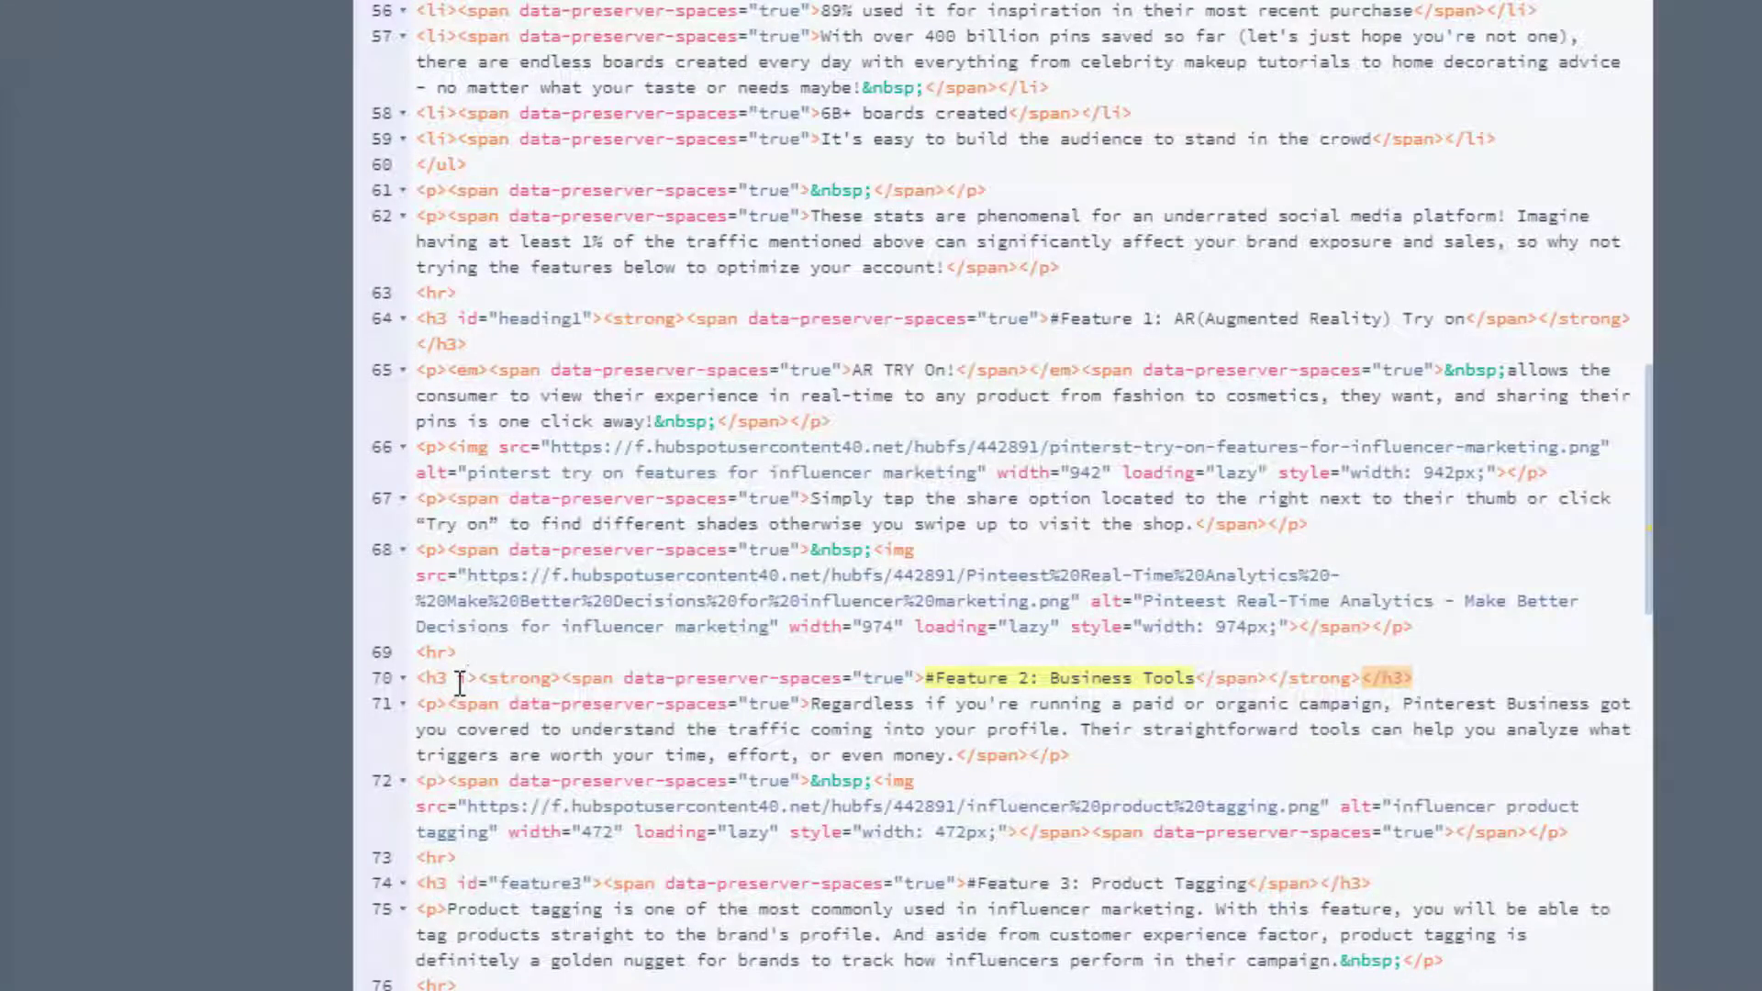
{"action": "type", "text": "id"}
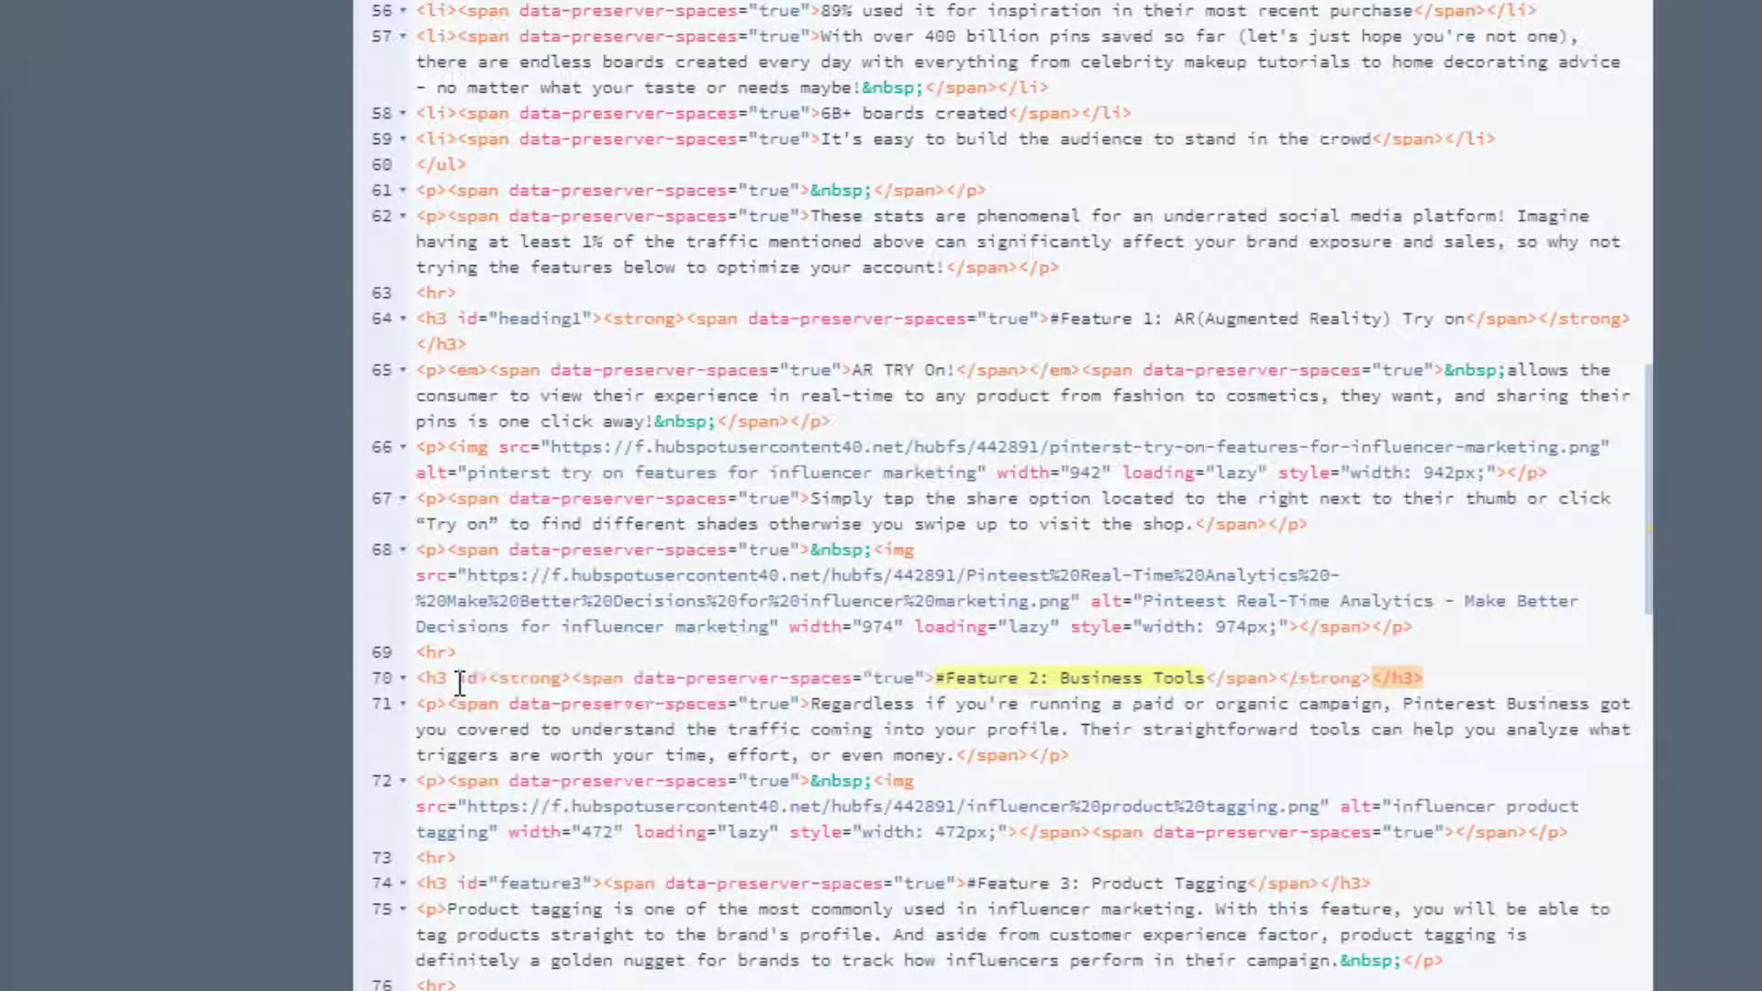
{"action": "type", "text": "=\"\""}
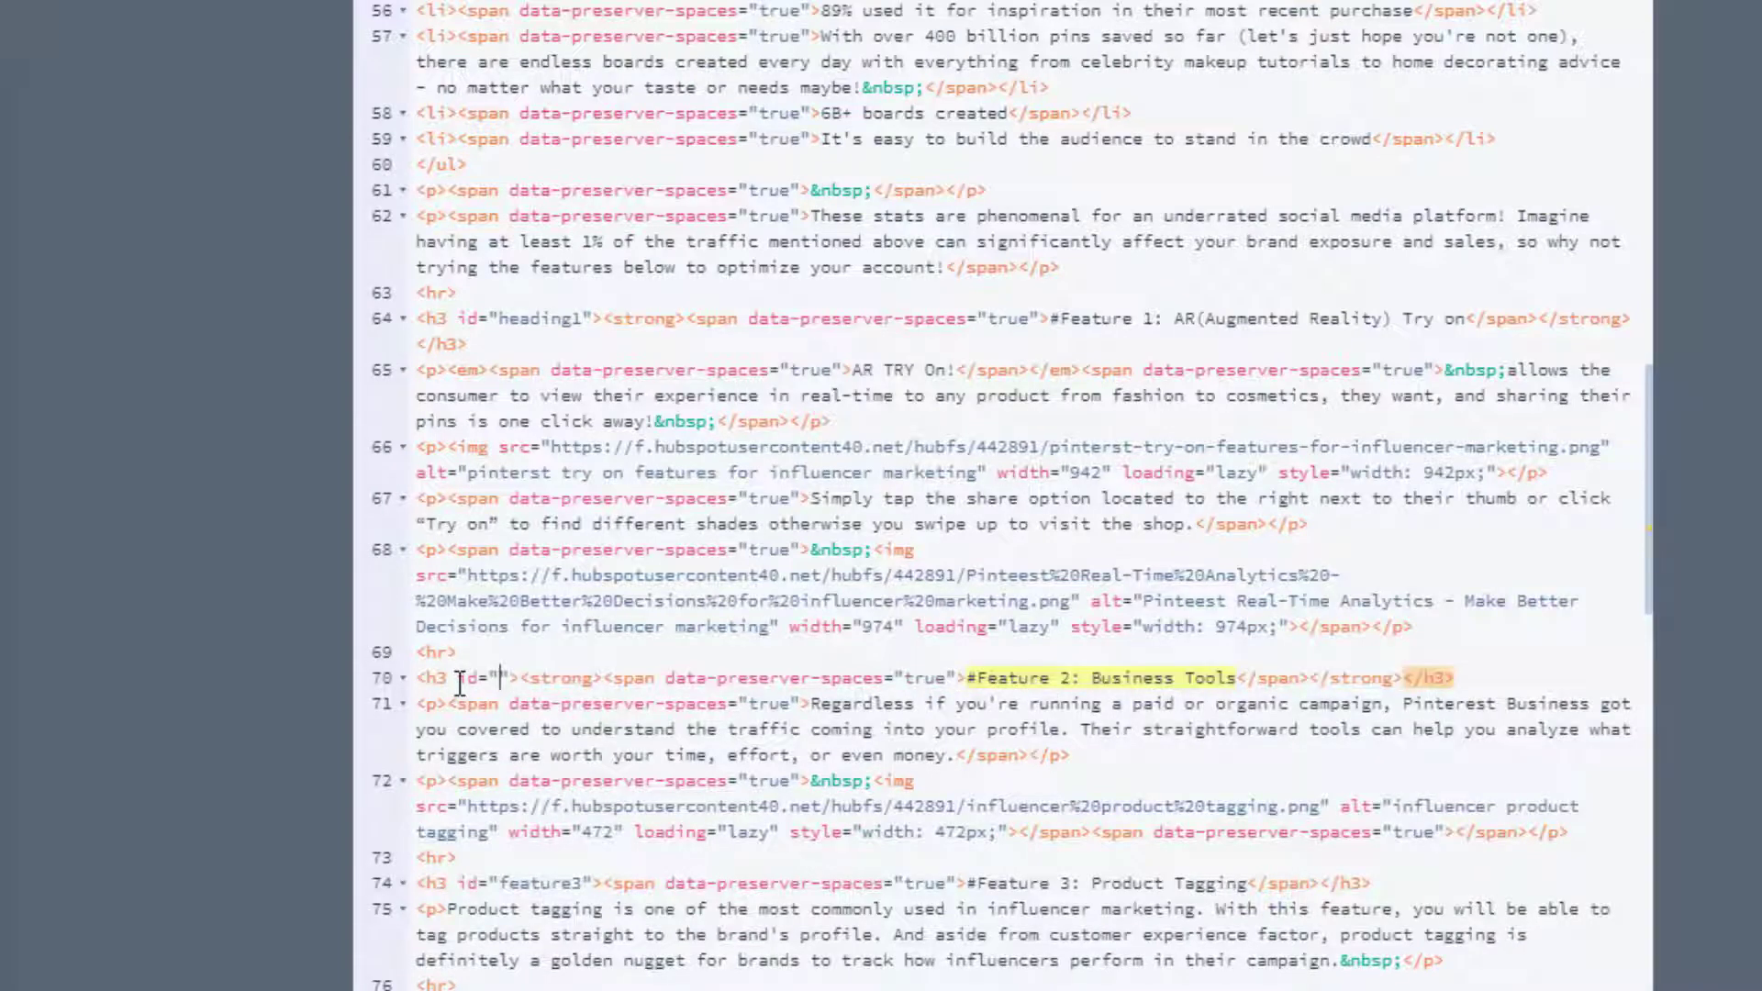
{"action": "type", "text": "heading2"}
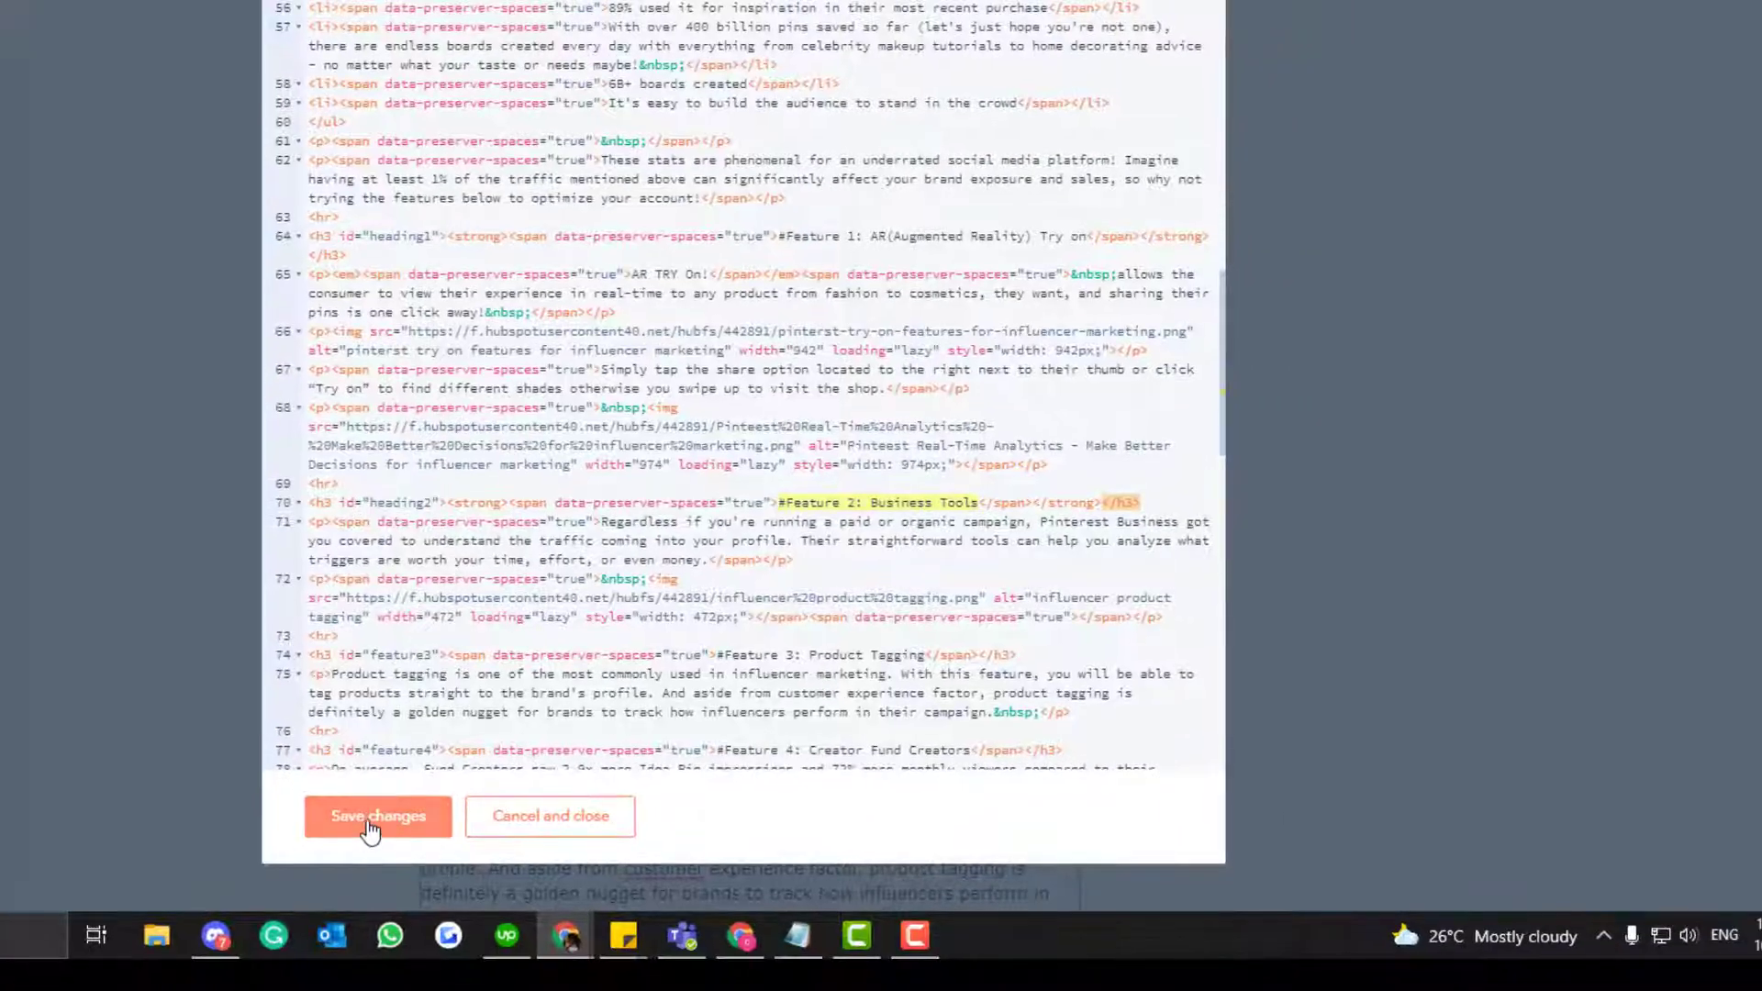
{"action": "left_click", "coordinate": [370, 831]}
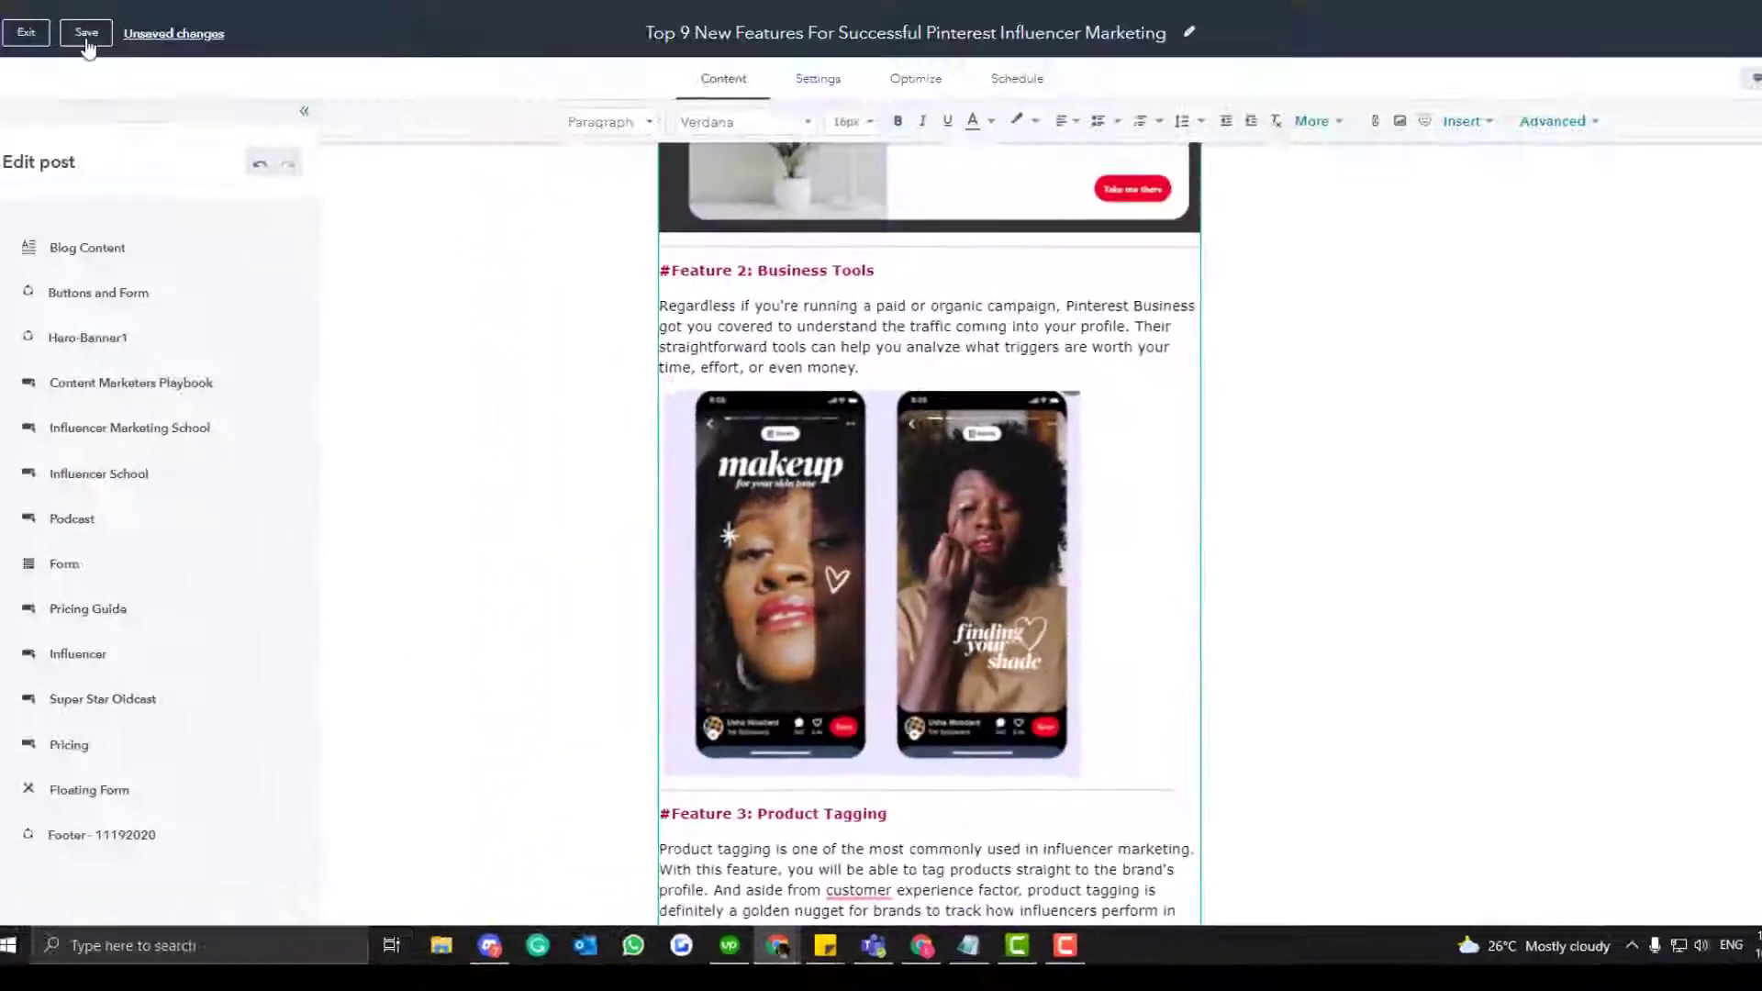
Save the post with the updated Feature 2 heading and open a fresh preview of it
{"action": "left_click", "coordinate": [86, 41]}
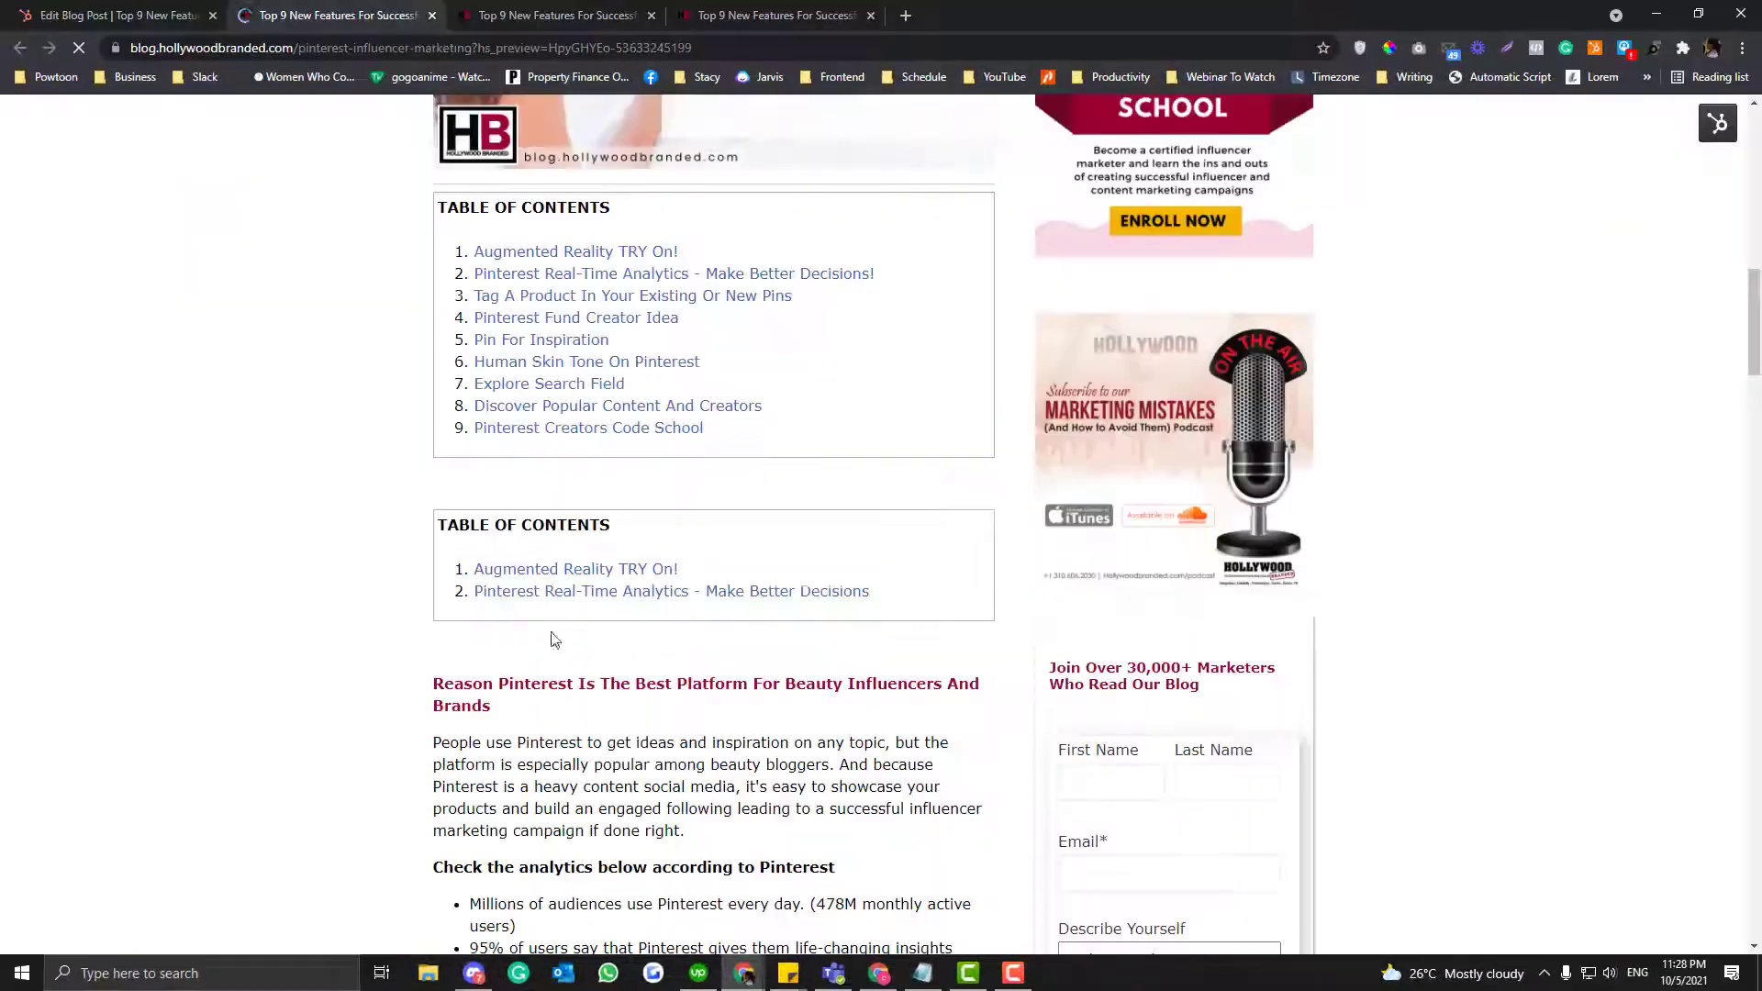
{"action": "left_click", "coordinate": [551, 592]}
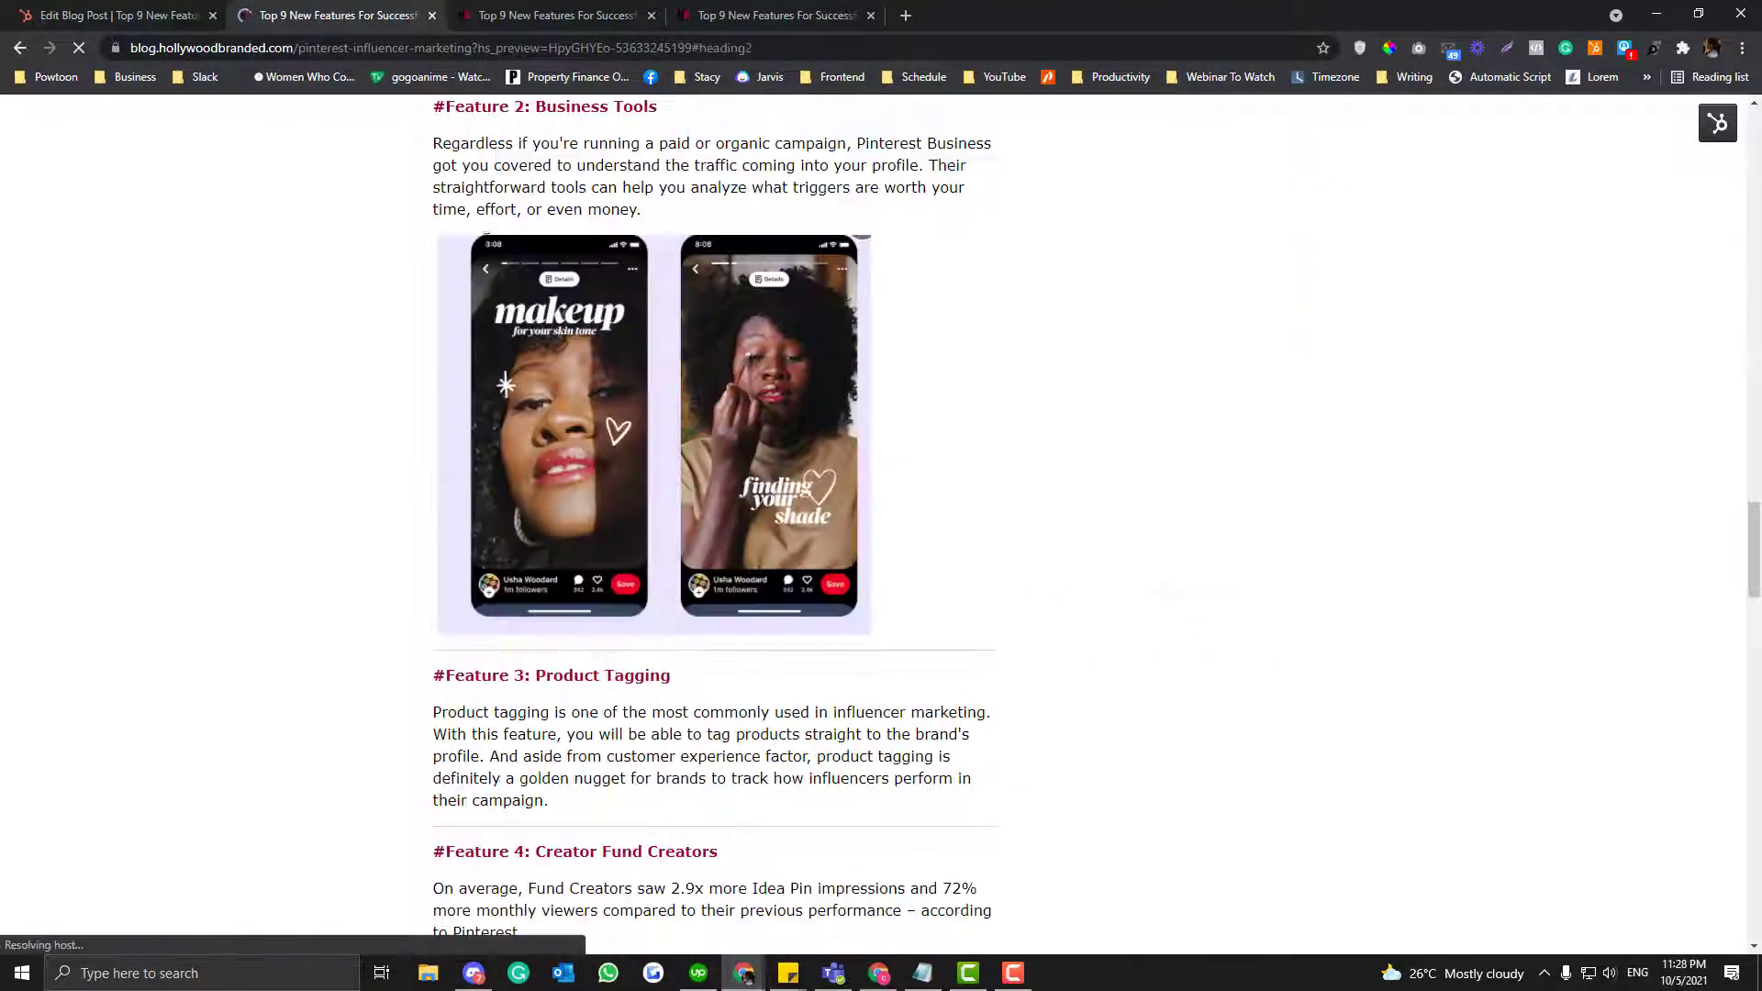